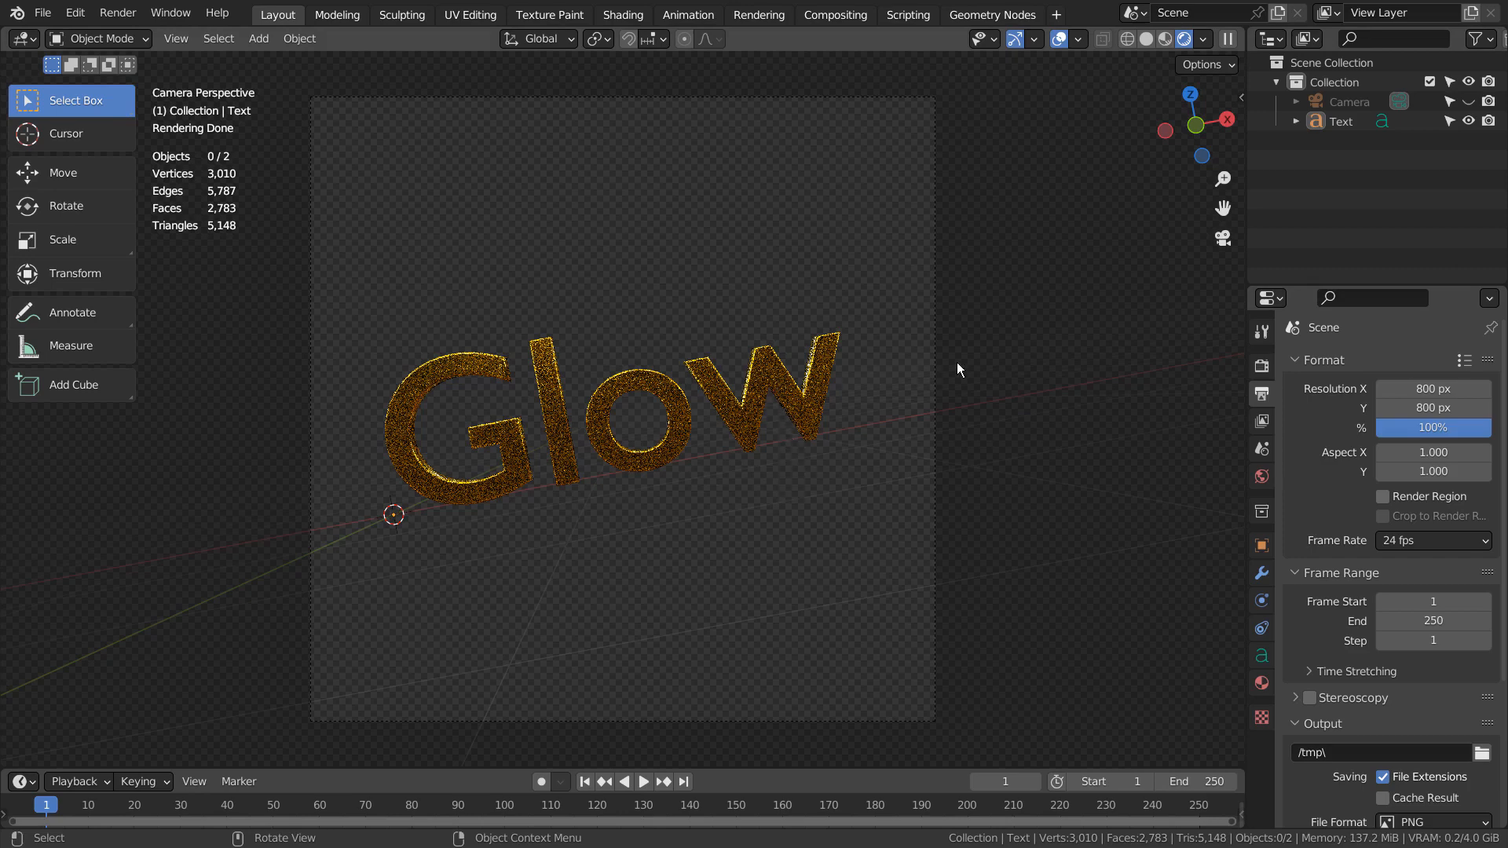
Check the Glow text from the top, front and perspective views and switch the viewport to solid shading
middle_drag(957, 369, 956, 417)
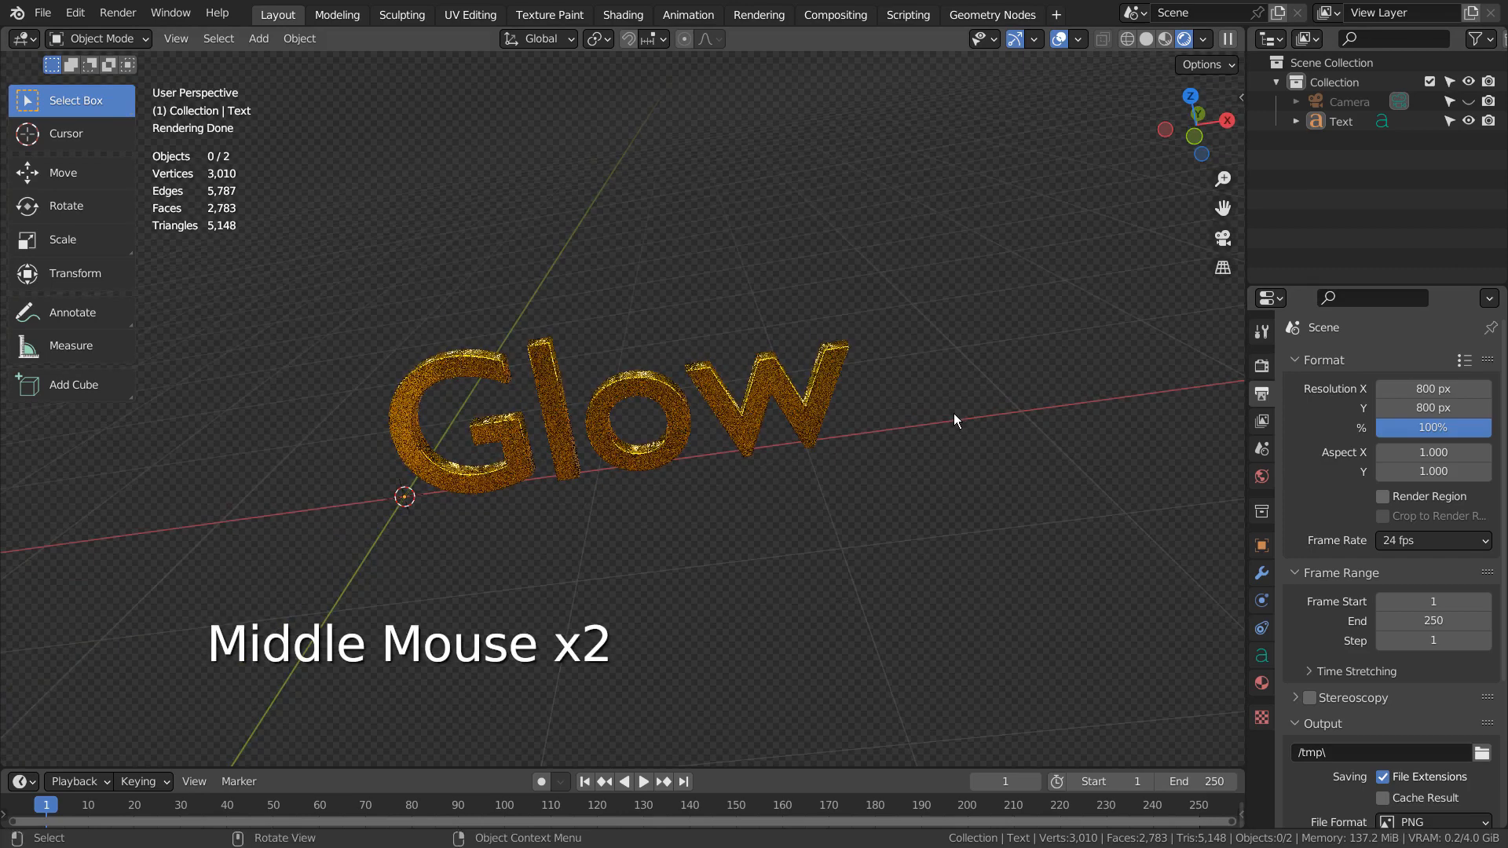
key(KP_7)
key(KP_1)
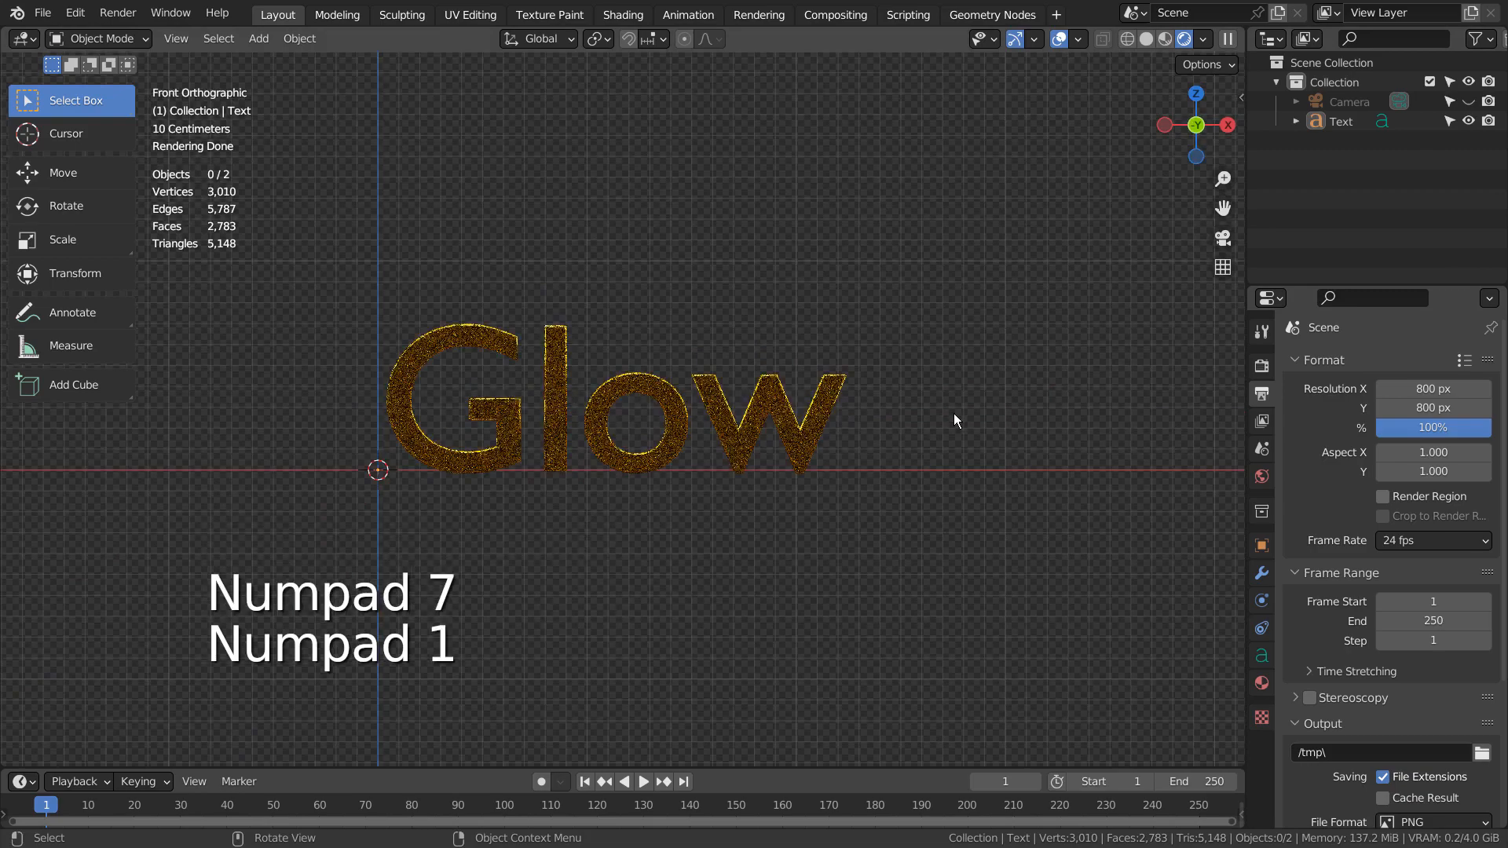
middle_drag(953, 413, 911, 444)
click(1148, 39)
Hide the existing Glow text and add a new text object that reads "Glow"
click(700, 438)
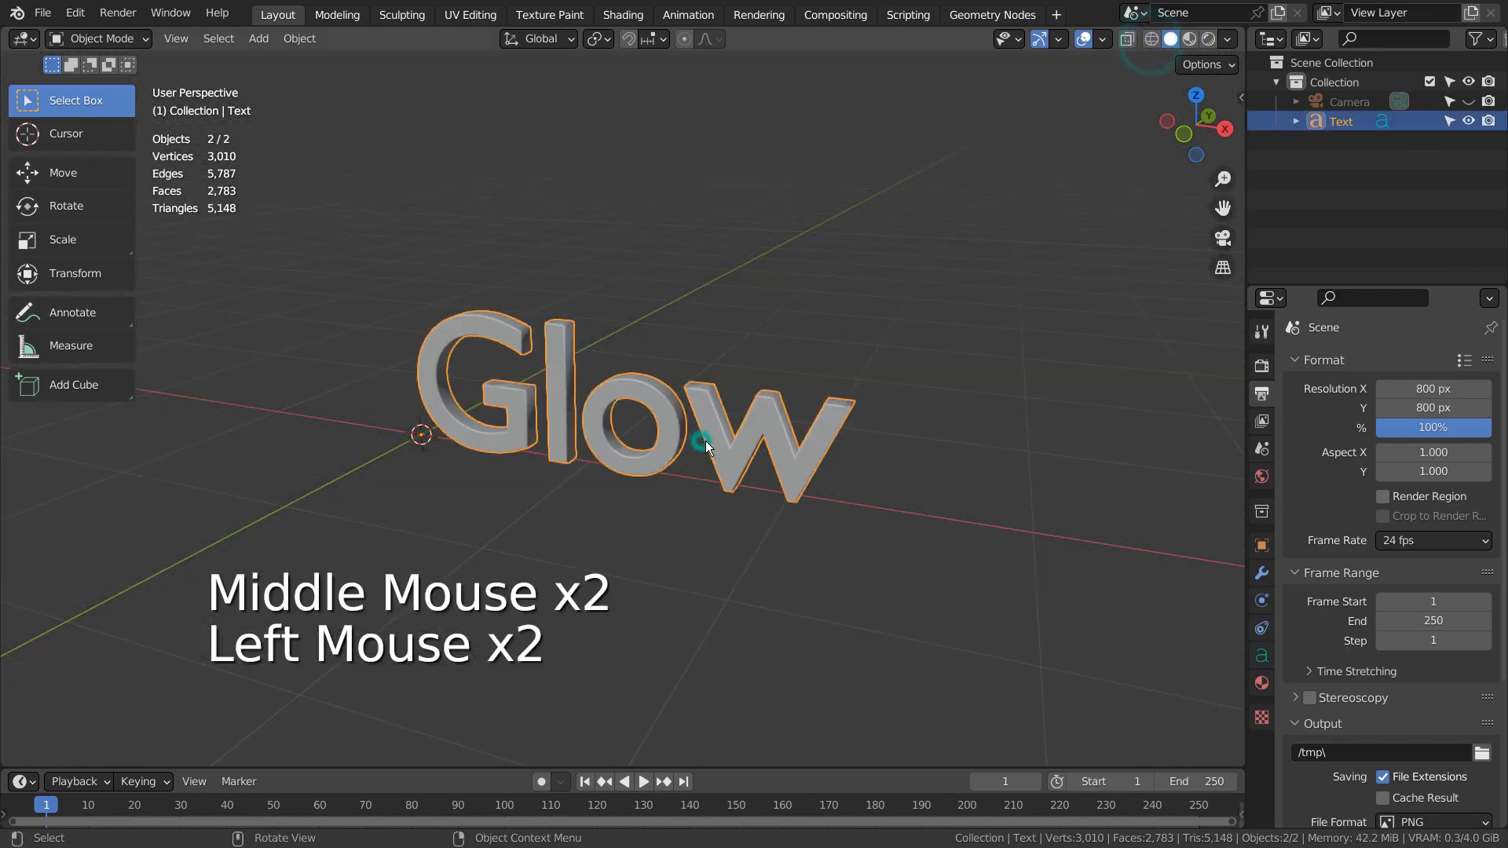
key(h)
key(shift+a)
mouse_move(683, 384)
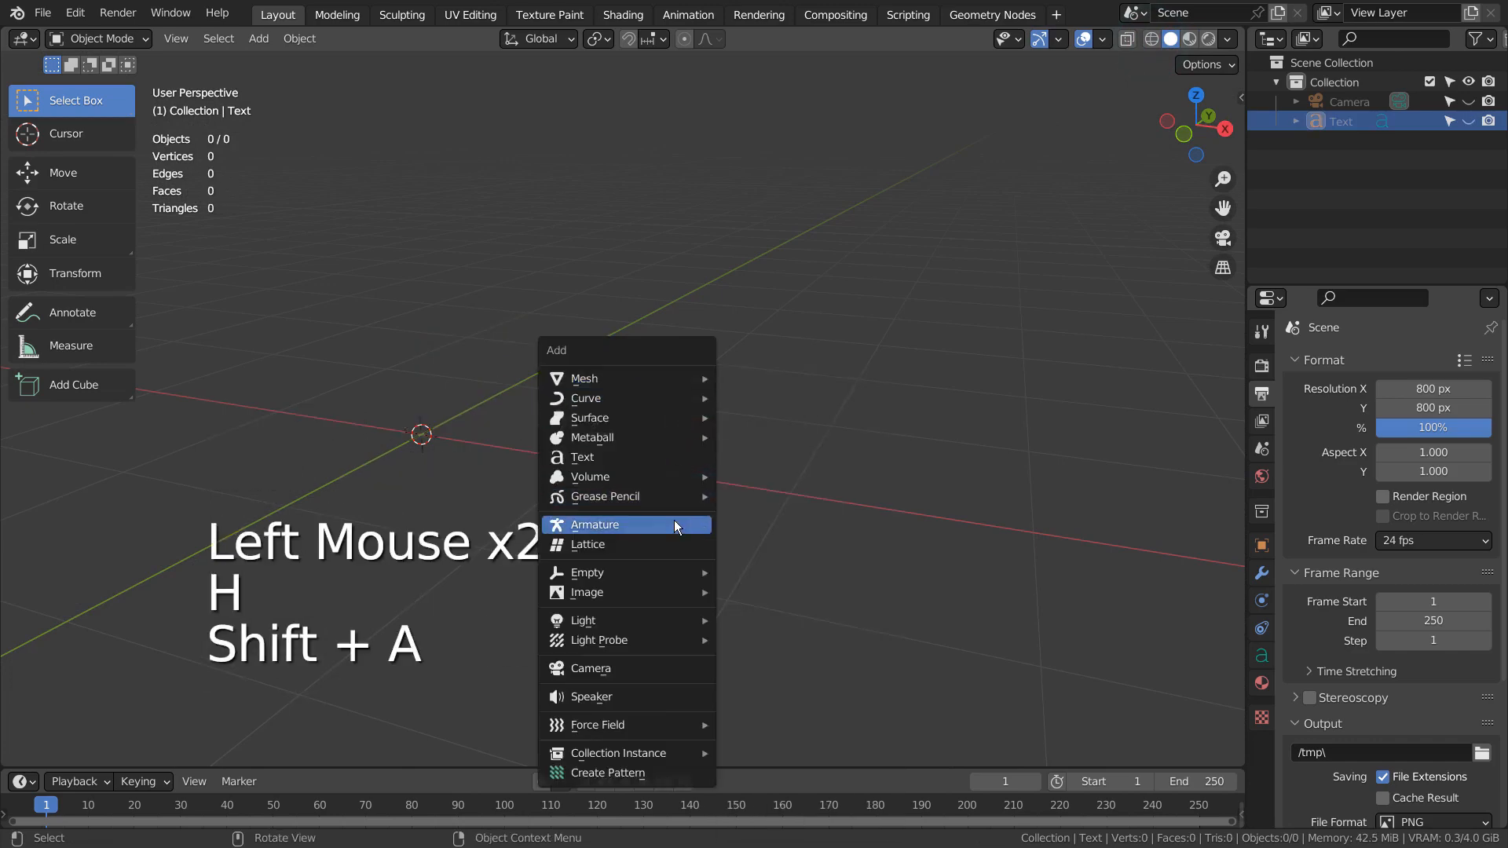
click(675, 458)
key(Tab)
key(BackSpace)
key(BackSpace)
key(BackSpace)
key(BackSpace)
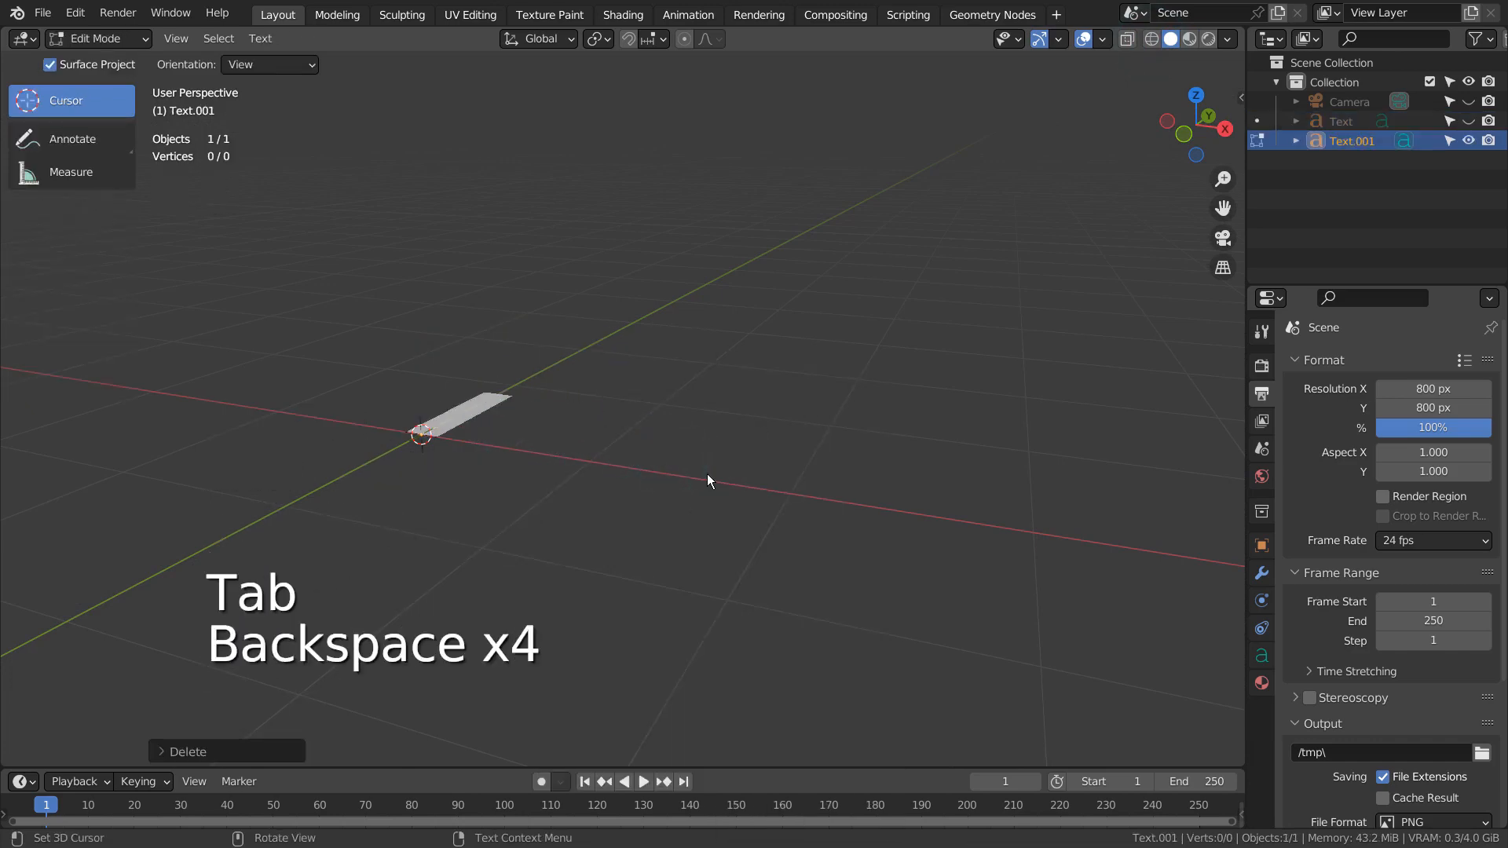
text(Glow)
key(Tab)
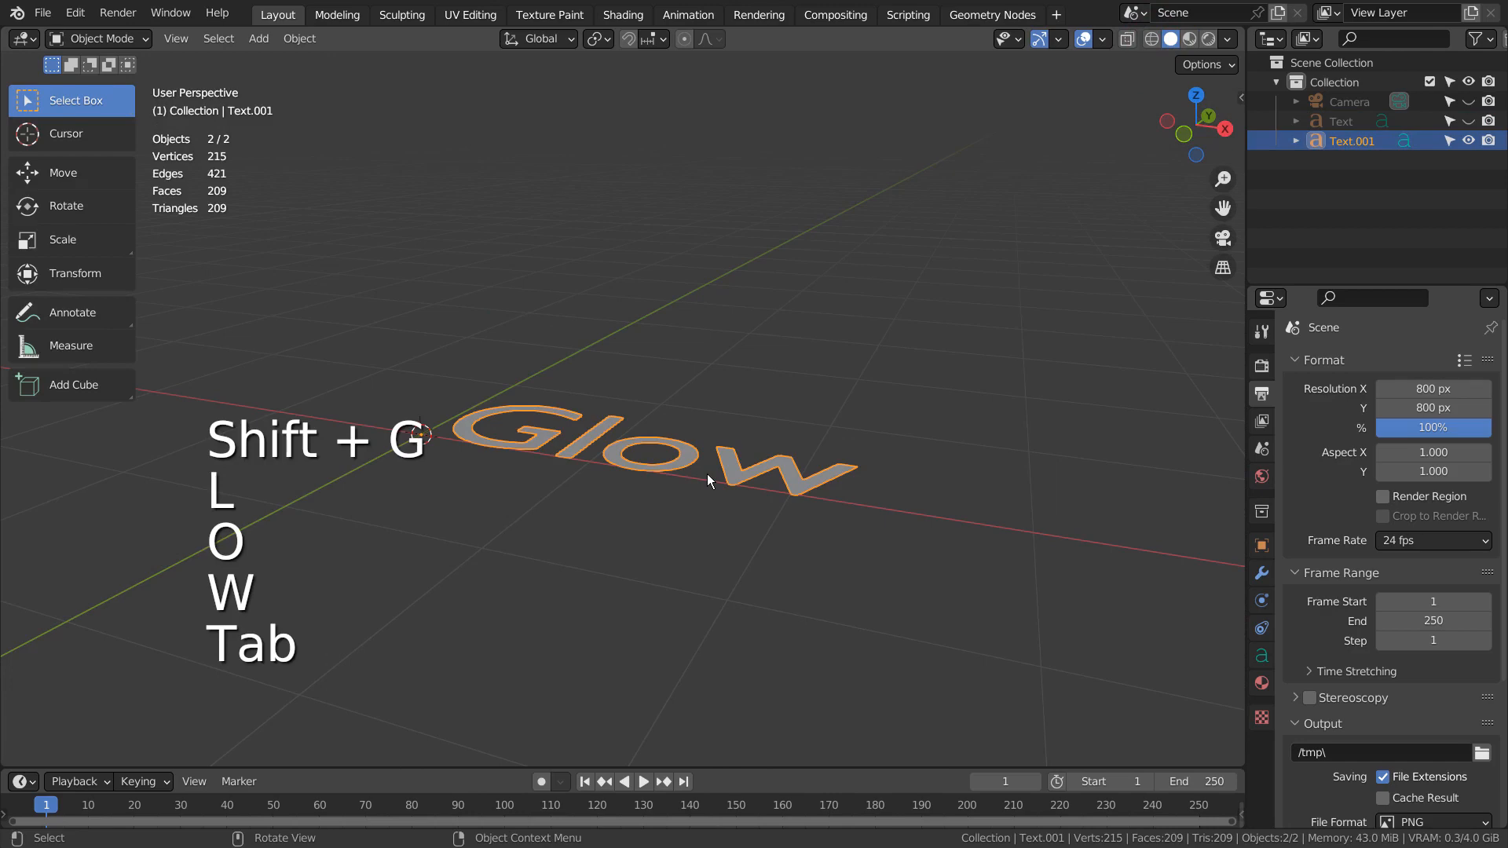
Rotate the new Glow text 90° about the global X axis
key(r)
key(x)
key(9)
key(0)
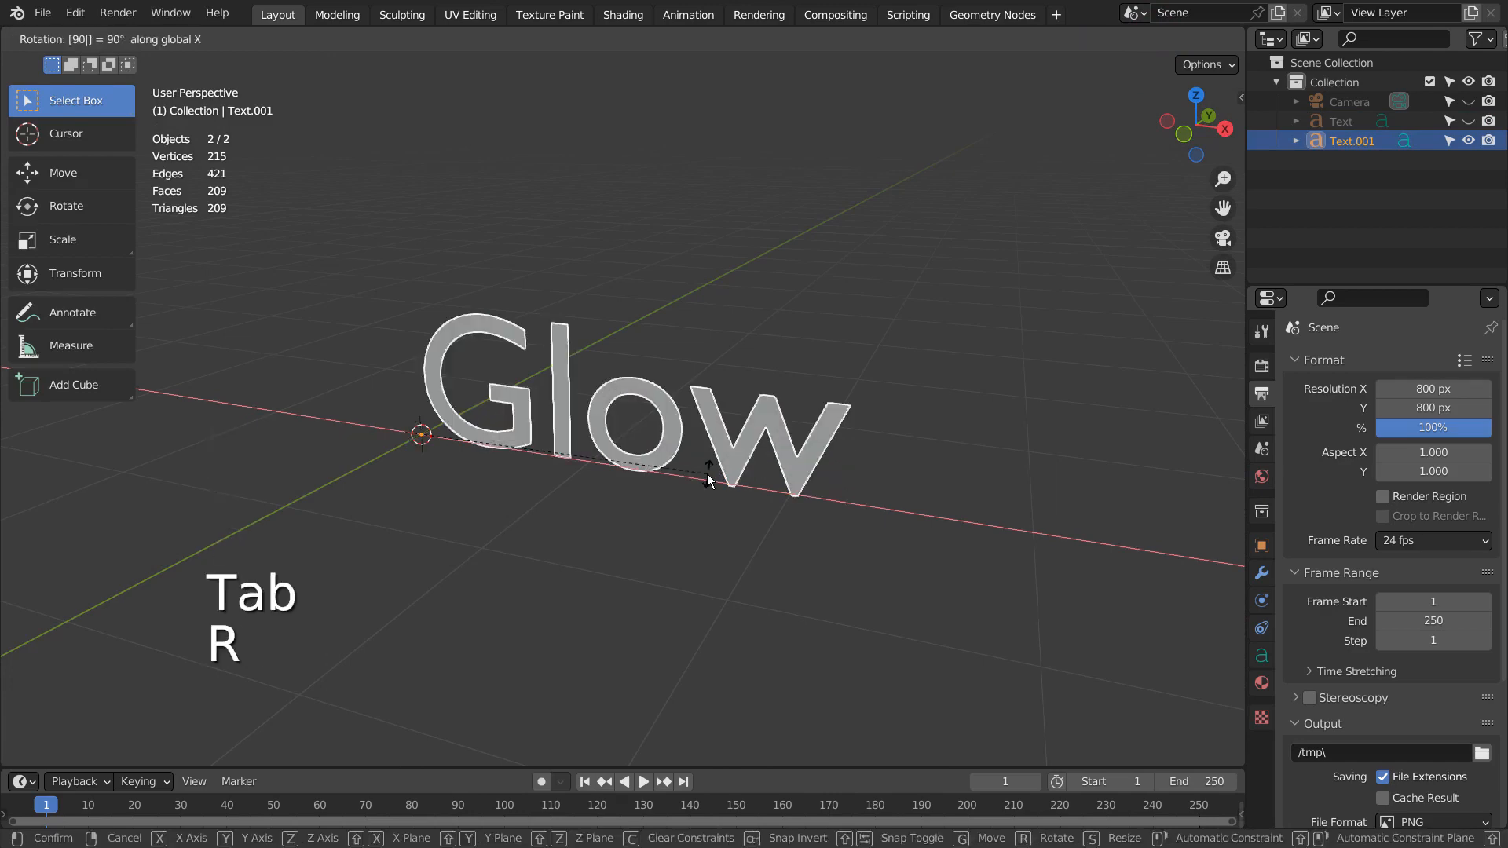
key(Return)
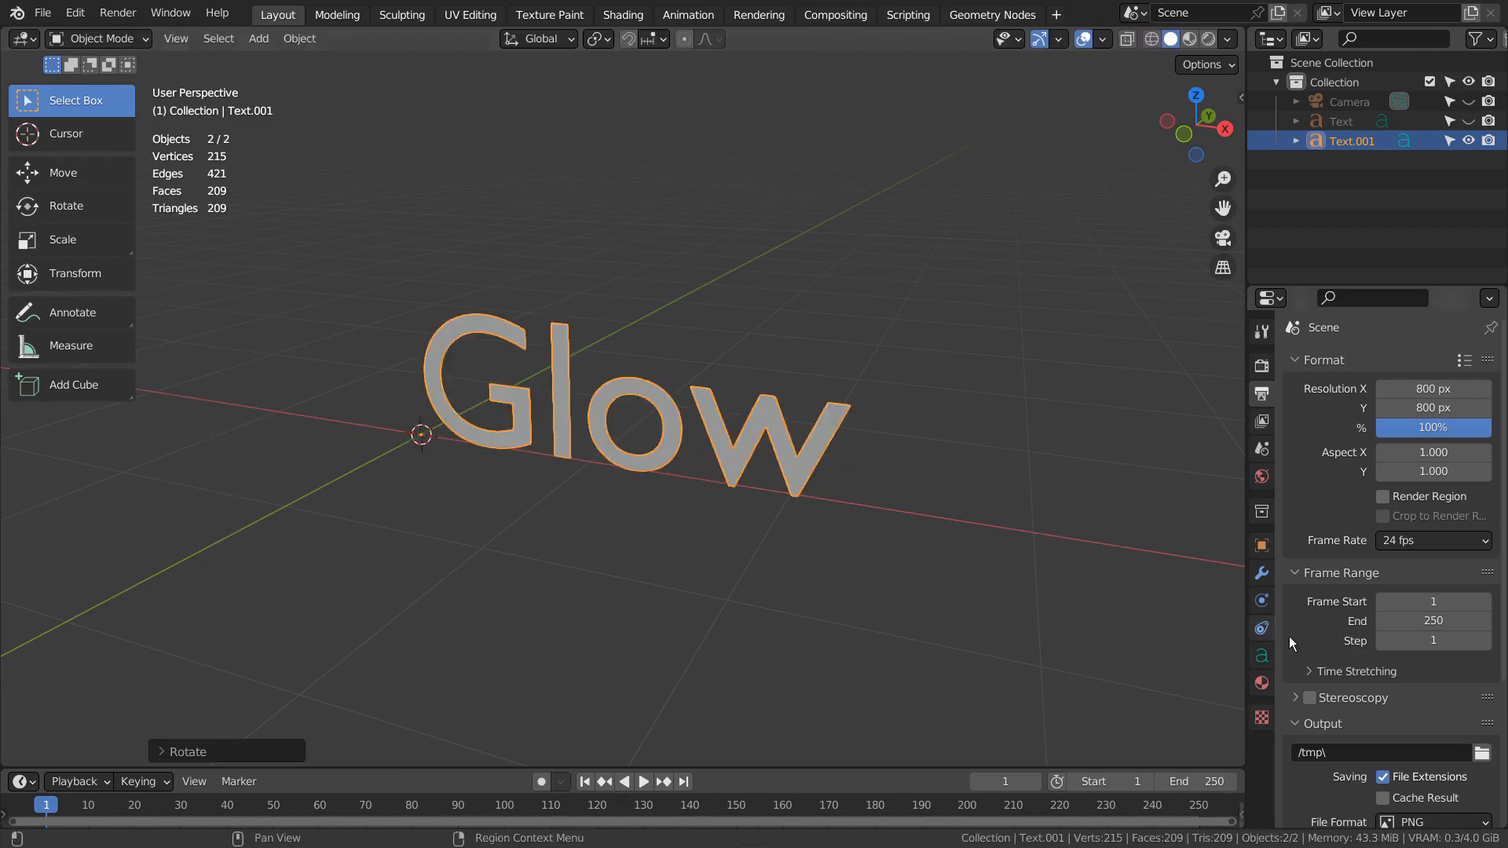
Give the new text an extrusion of 0.075 m and a bevel depth of 0.011 m
click(1262, 656)
scroll(1339, 597, down, 3)
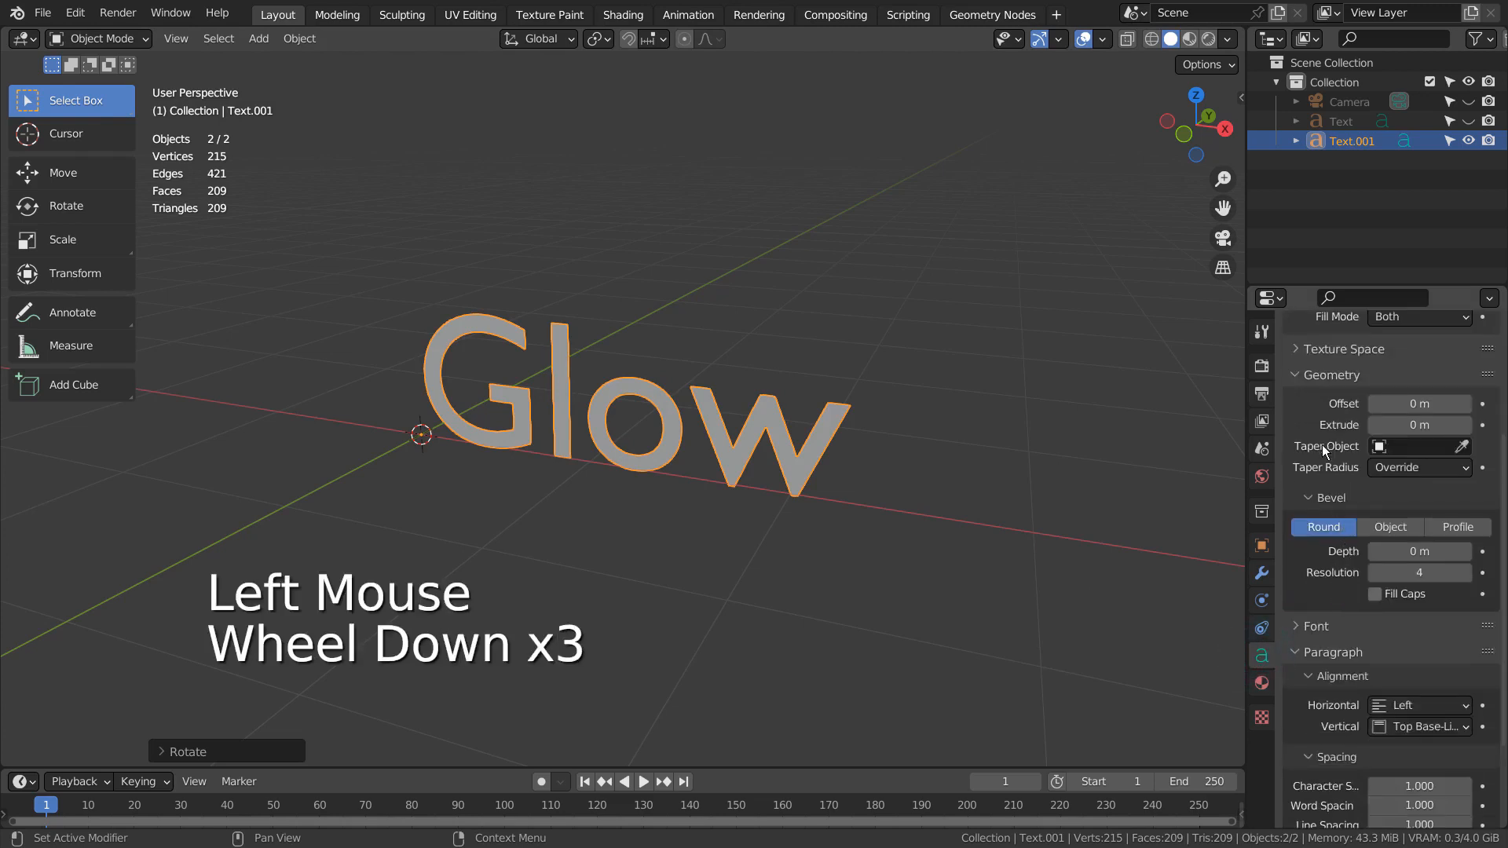
shift+drag(1406, 425, 1457, 425)
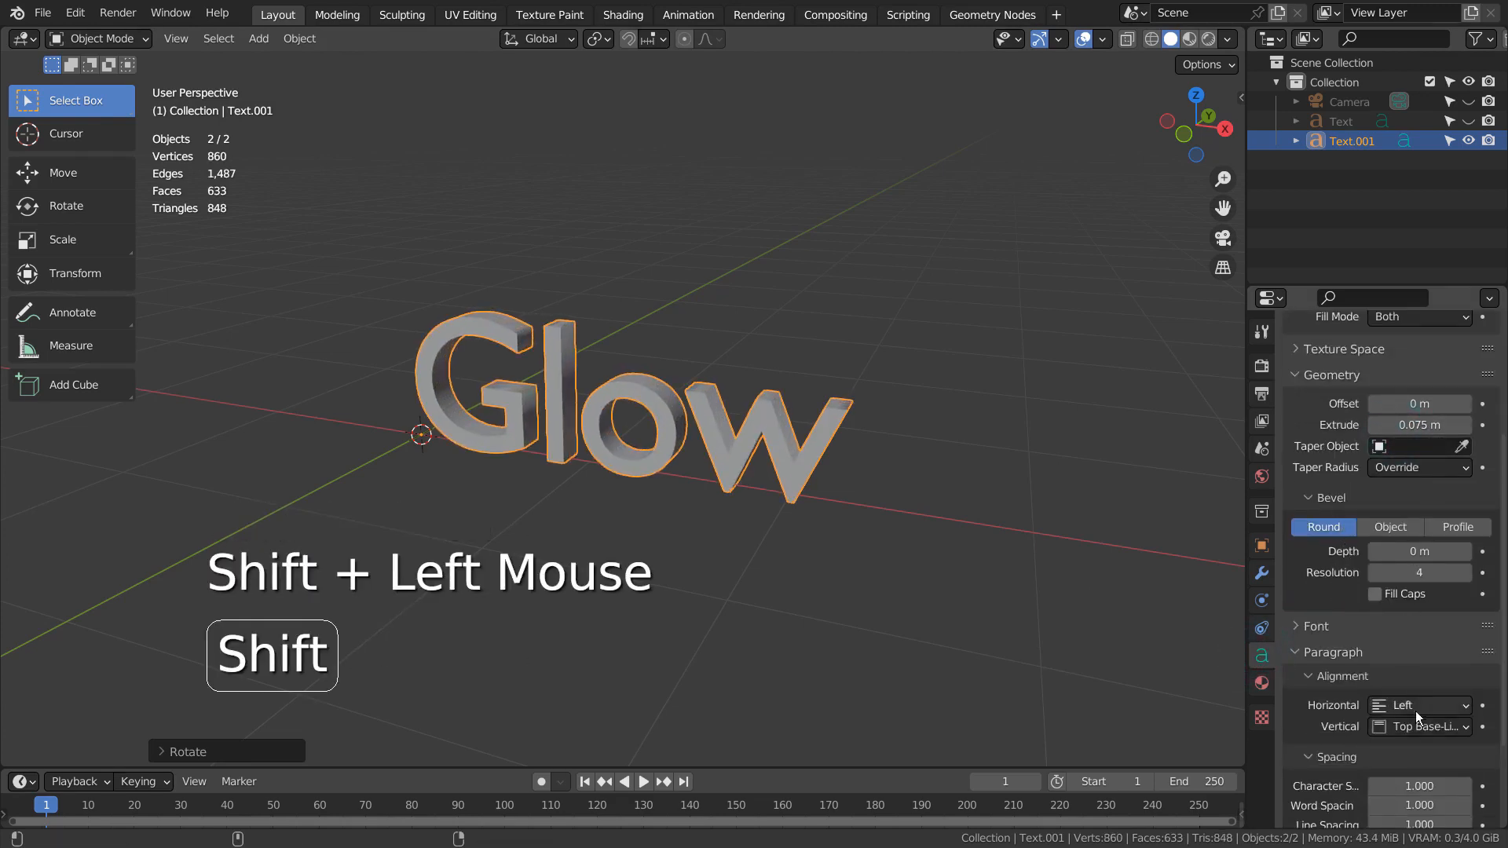
shift+drag(1422, 551, 1445, 551)
Compare the Glow text in perspective with its framing through the scene camera, ending in the camera view
middle_drag(854, 545, 818, 550)
key(KP_0)
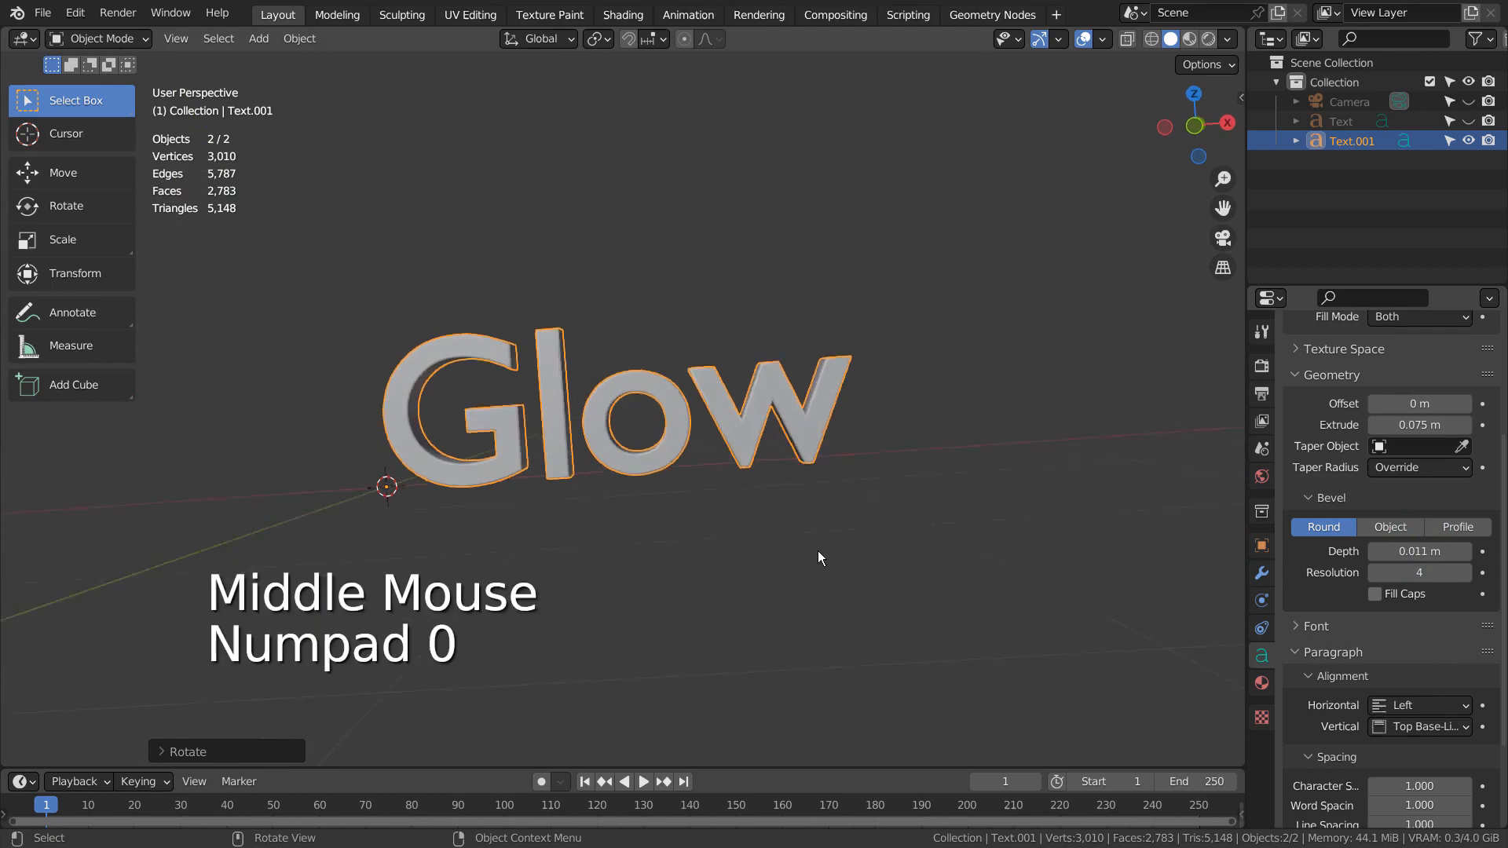
key(KP_0)
key(KP_0)
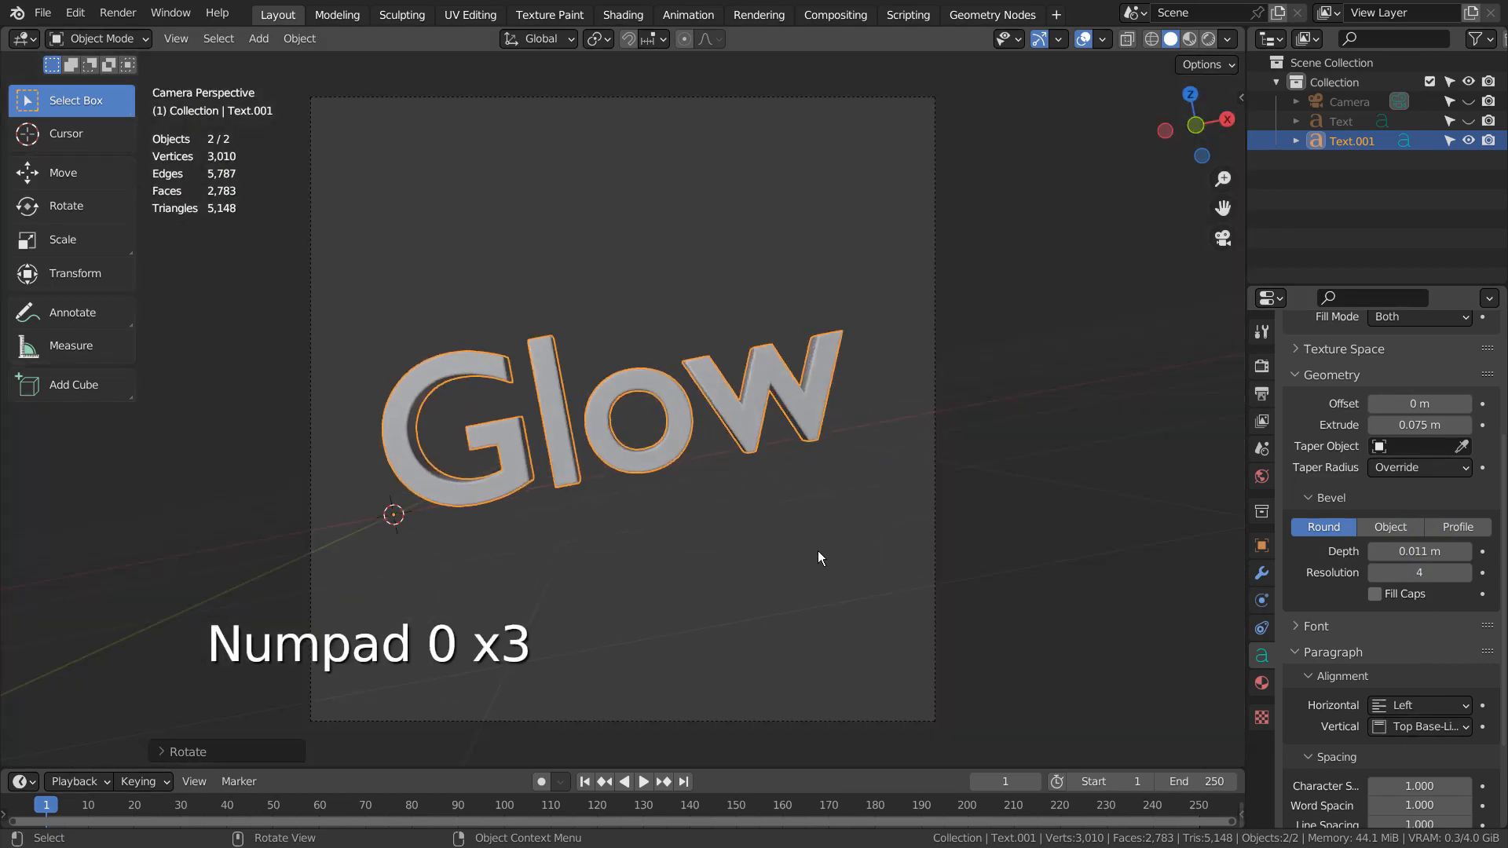
key(KP_0)
key(KP_0)
key(KP_0)
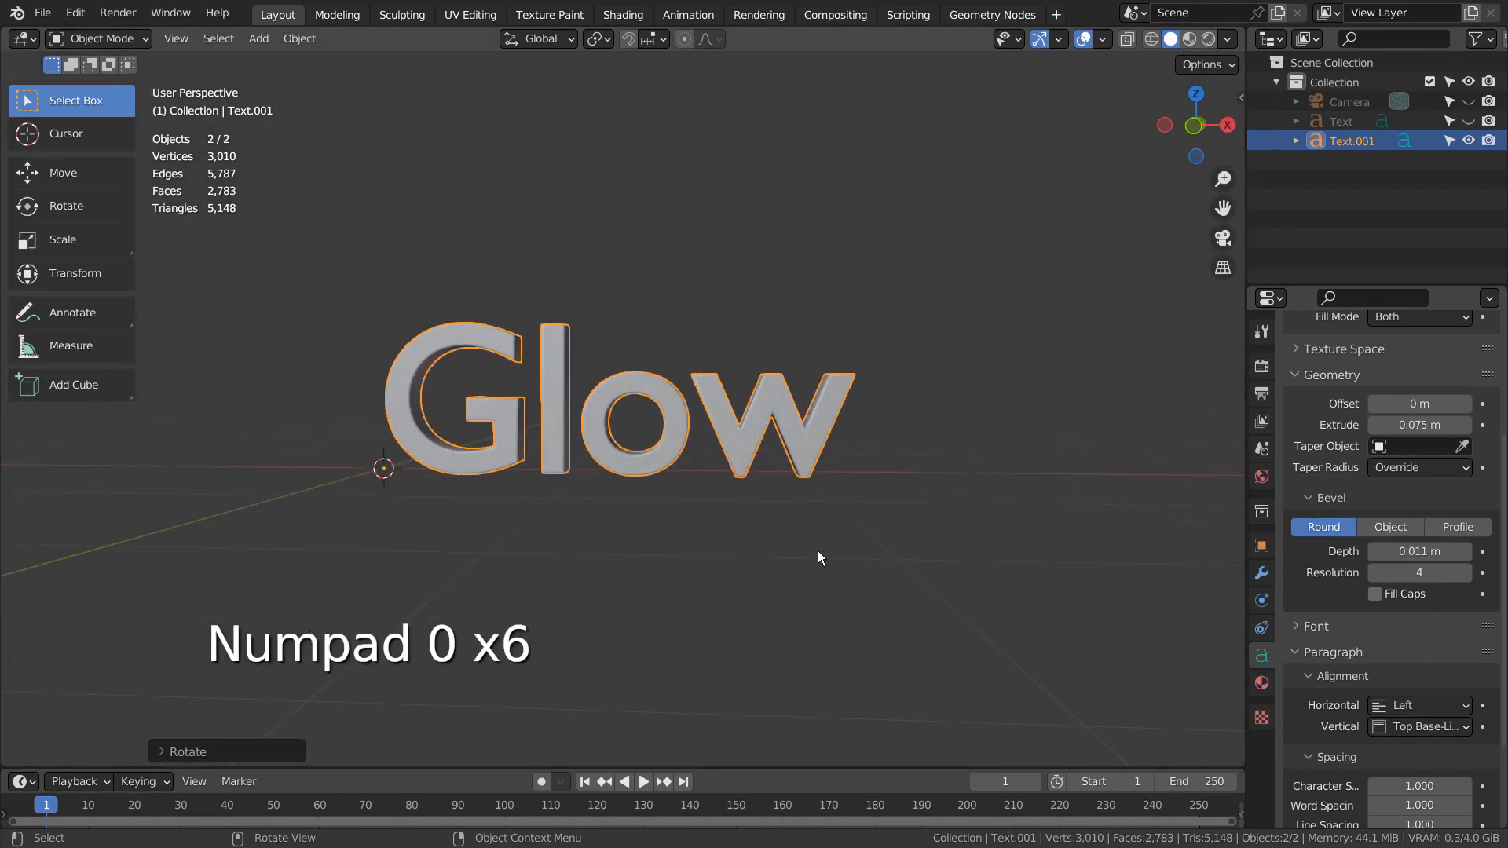
key(KP_0)
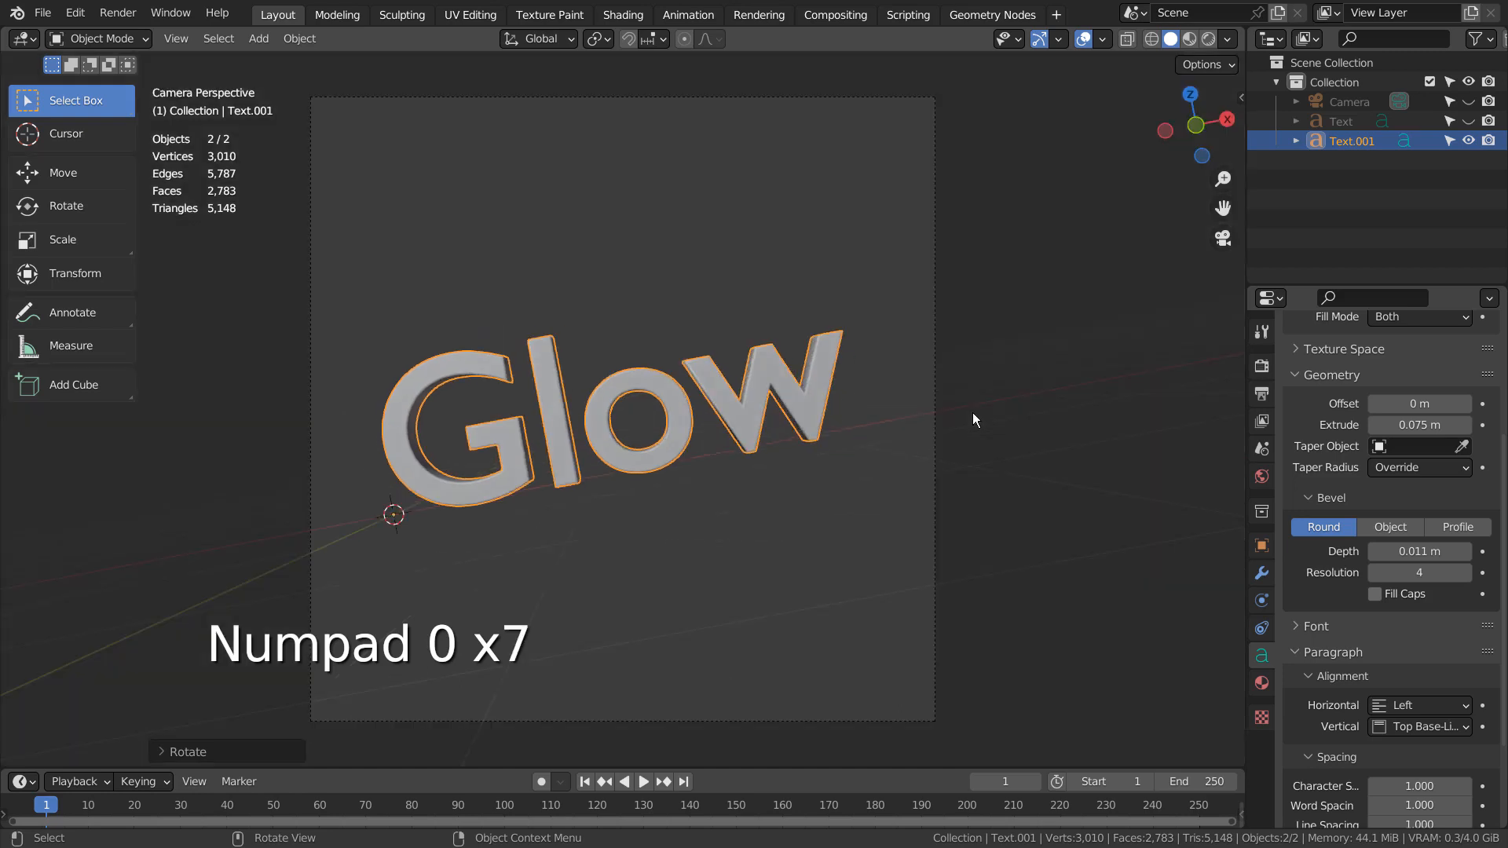
Select the camera and show its location and rotation values together with its lens settings
key(n)
click(1236, 96)
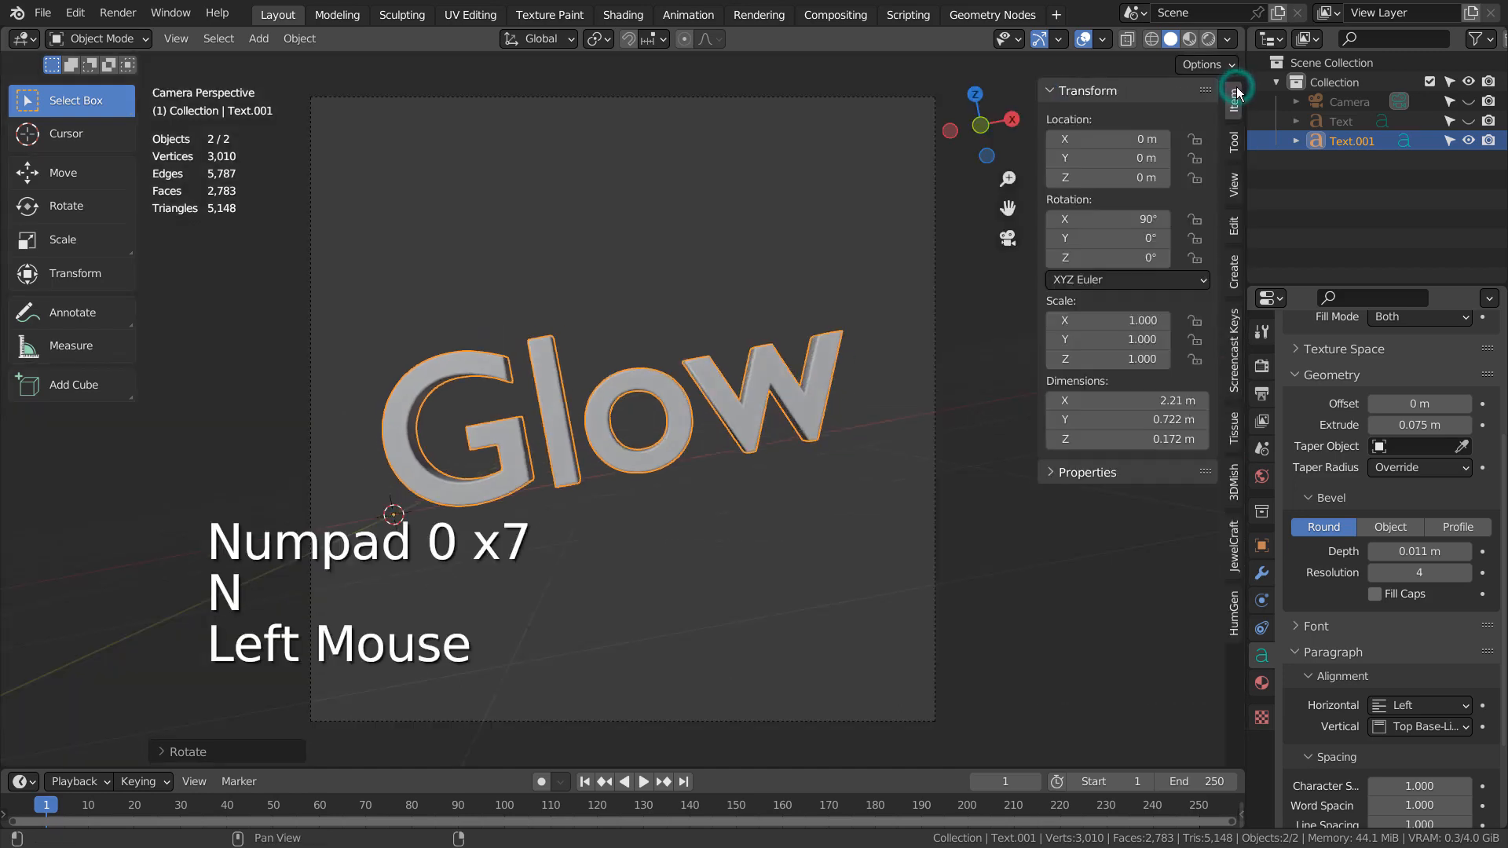
click(1353, 107)
scroll(1375, 436, up, 4)
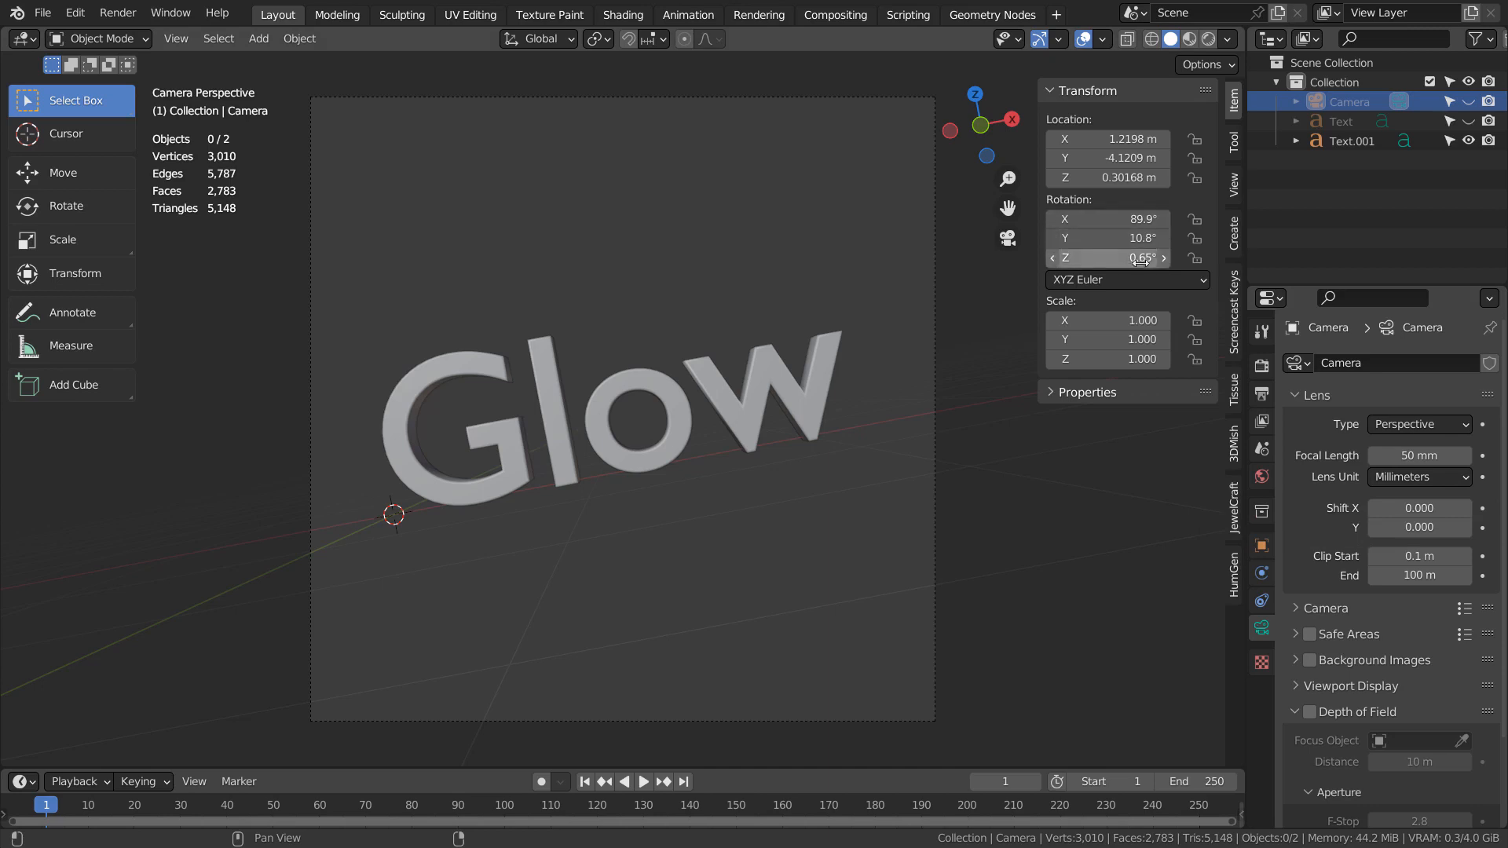
Try adjusting the camera's rotation, including Z to -2.15°, and undo the changes
shift+click(1122, 220)
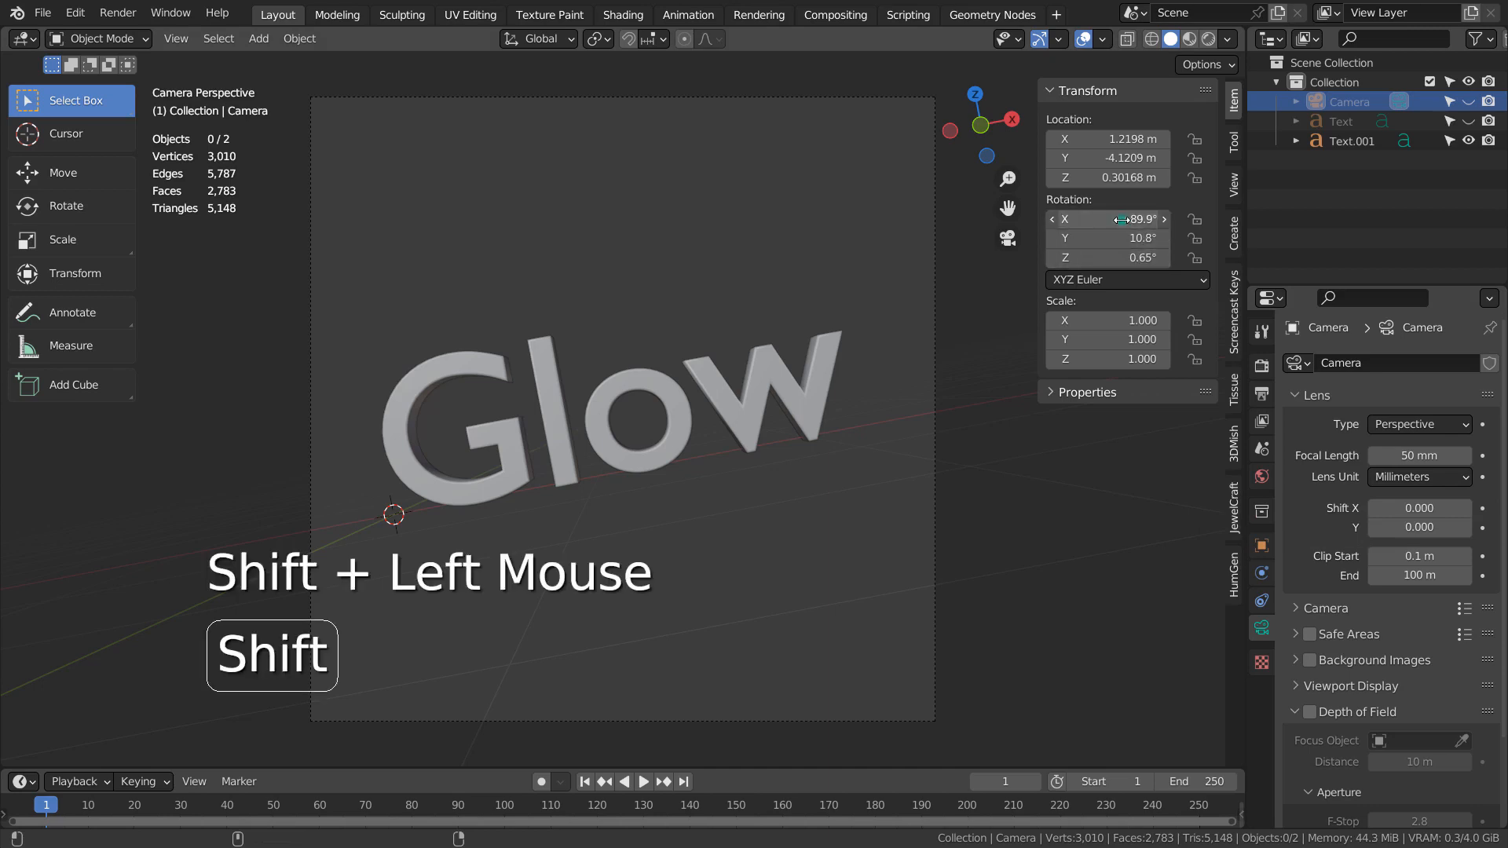
mouse_move(1121, 220)
shift+mouse_down()
mouse_move(1110, 239)
mouse_move(1138, 239)
mouse_move(1123, 239)
shift+mouse_up()
key(ctrl+z)
key(ctrl+z)
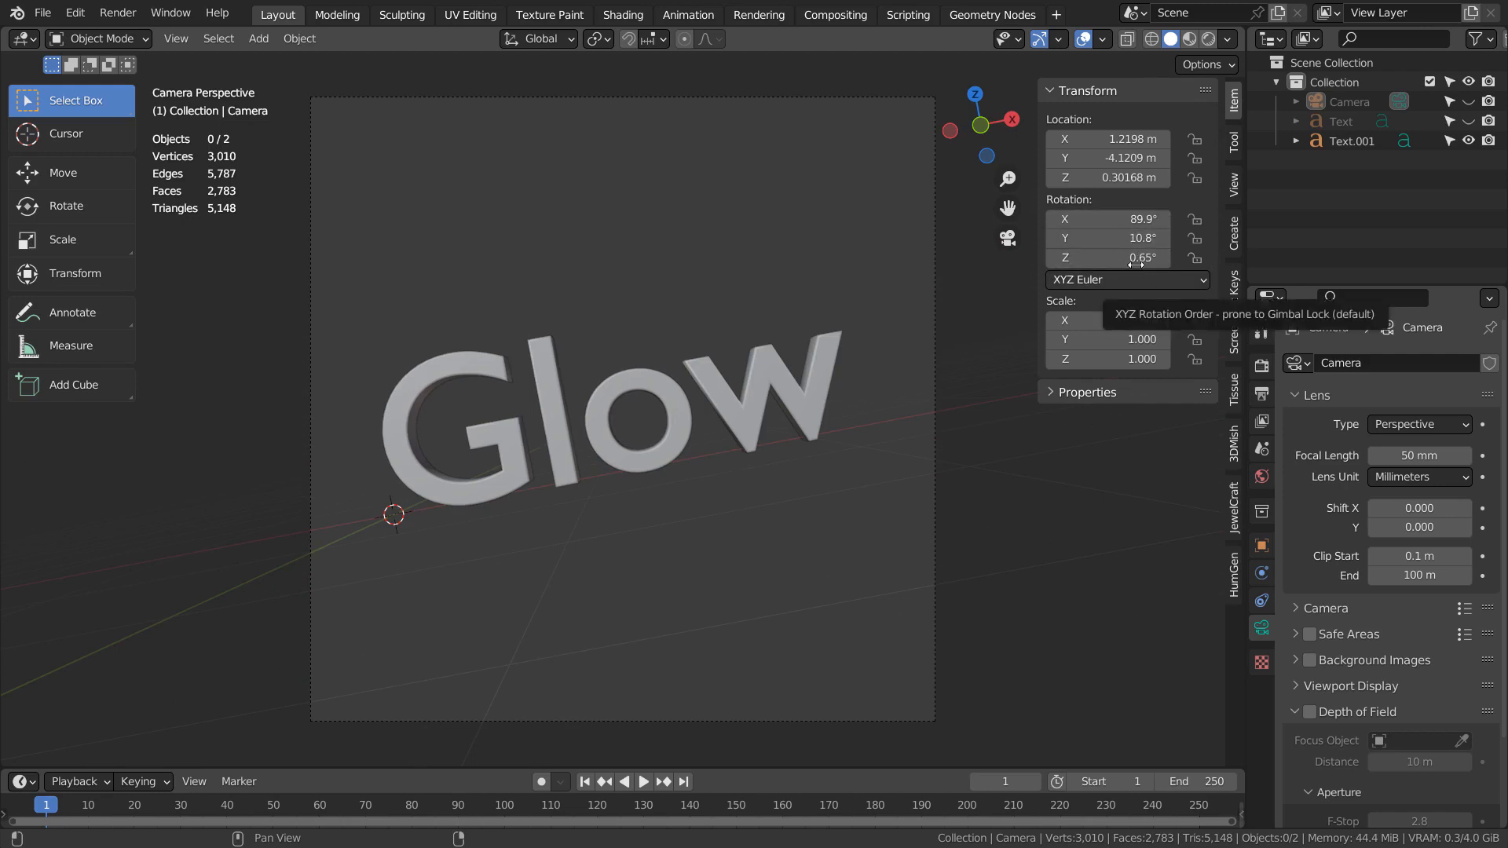
mouse_move(1136, 265)
mouse_down()
mouse_move(1053, 264)
mouse_move(1131, 265)
mouse_move(1151, 284)
mouse_up()
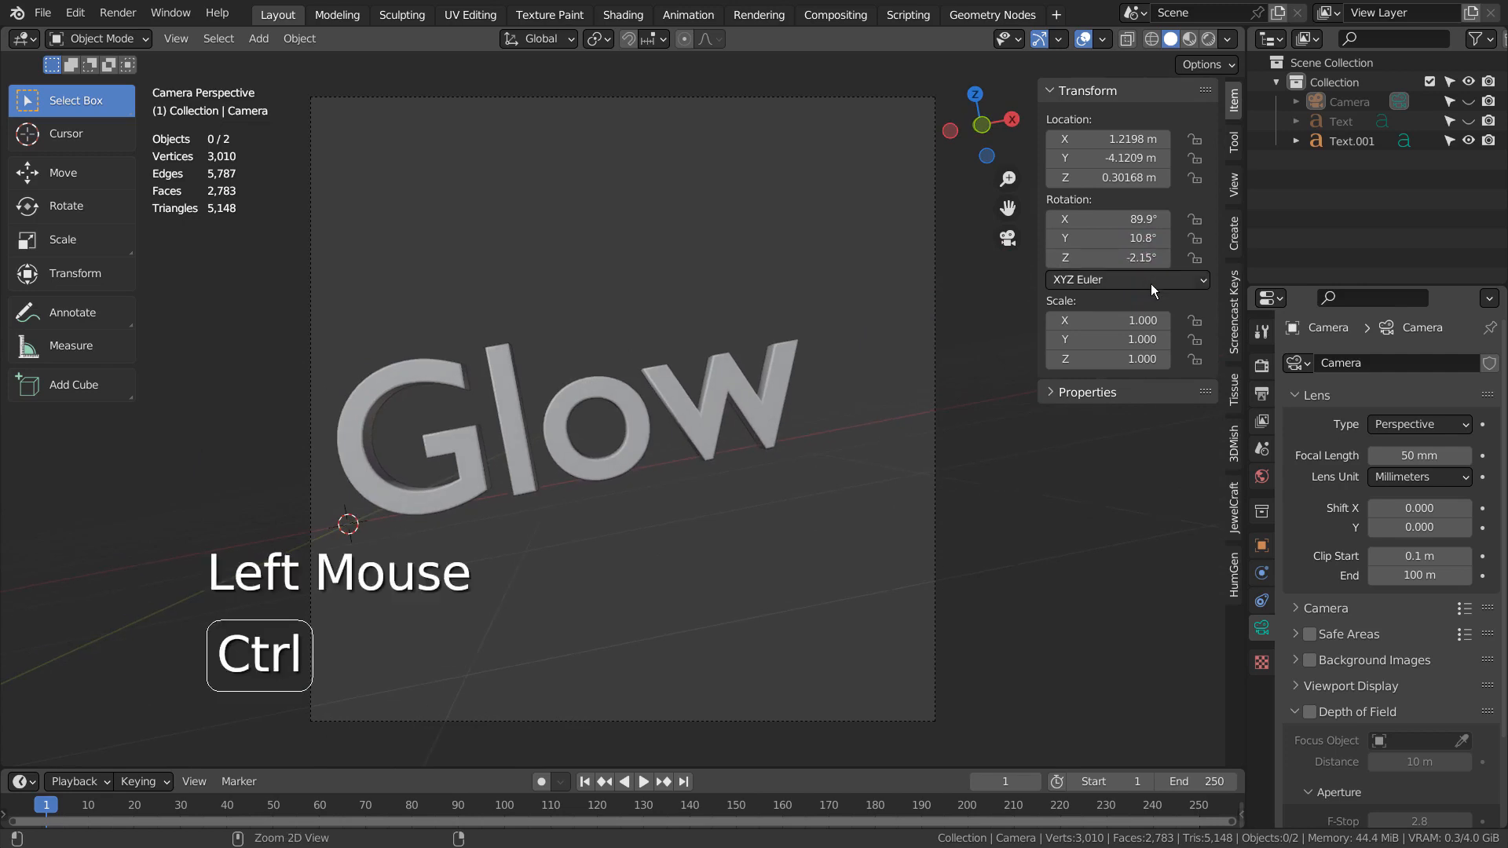
key(ctrl+z)
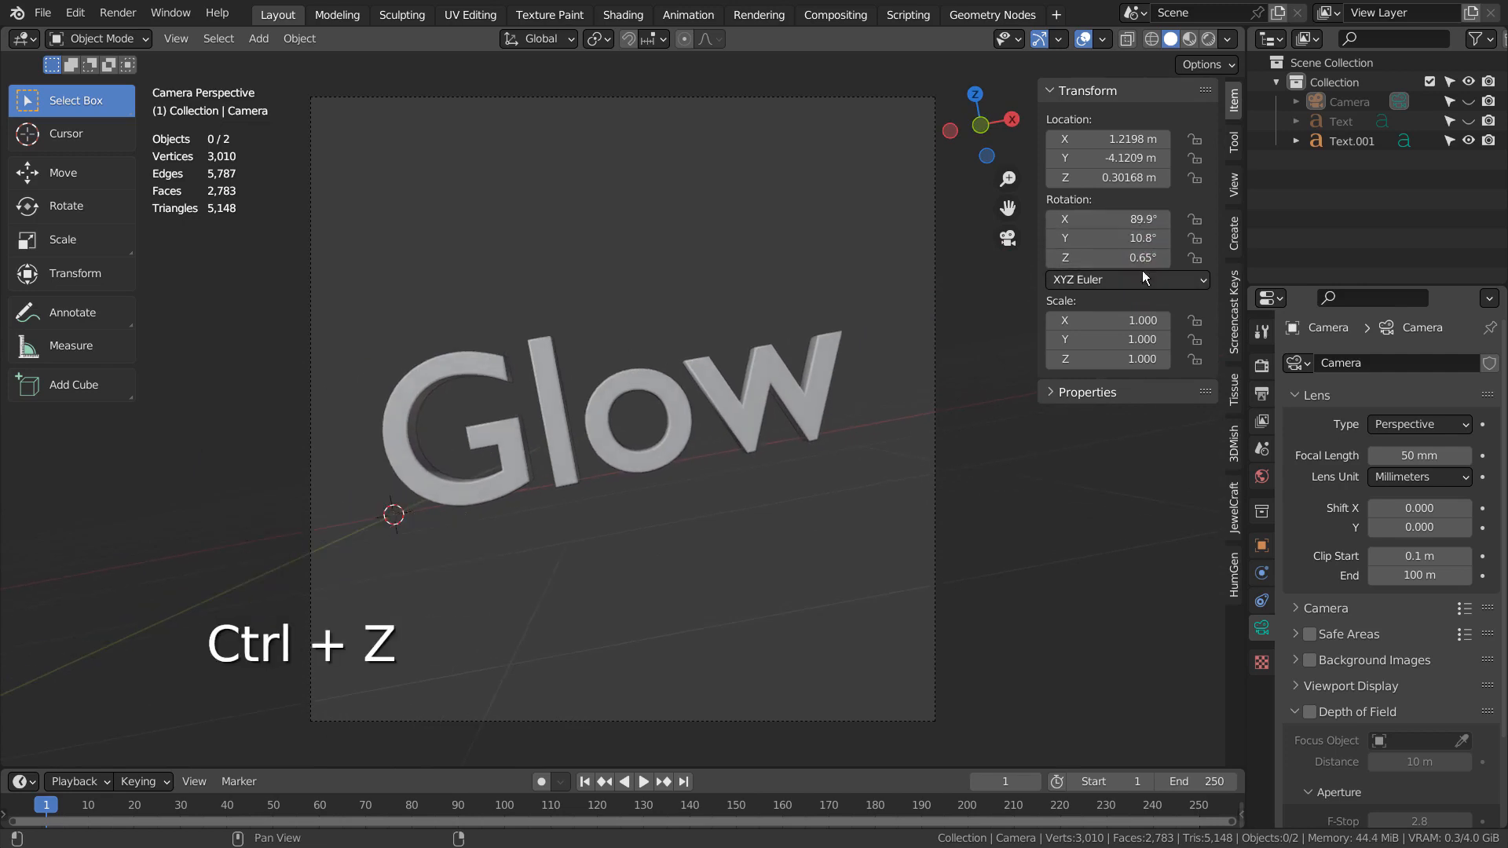
Delete the newly added Glow text, then unhide and select the original Text object
click(794, 396)
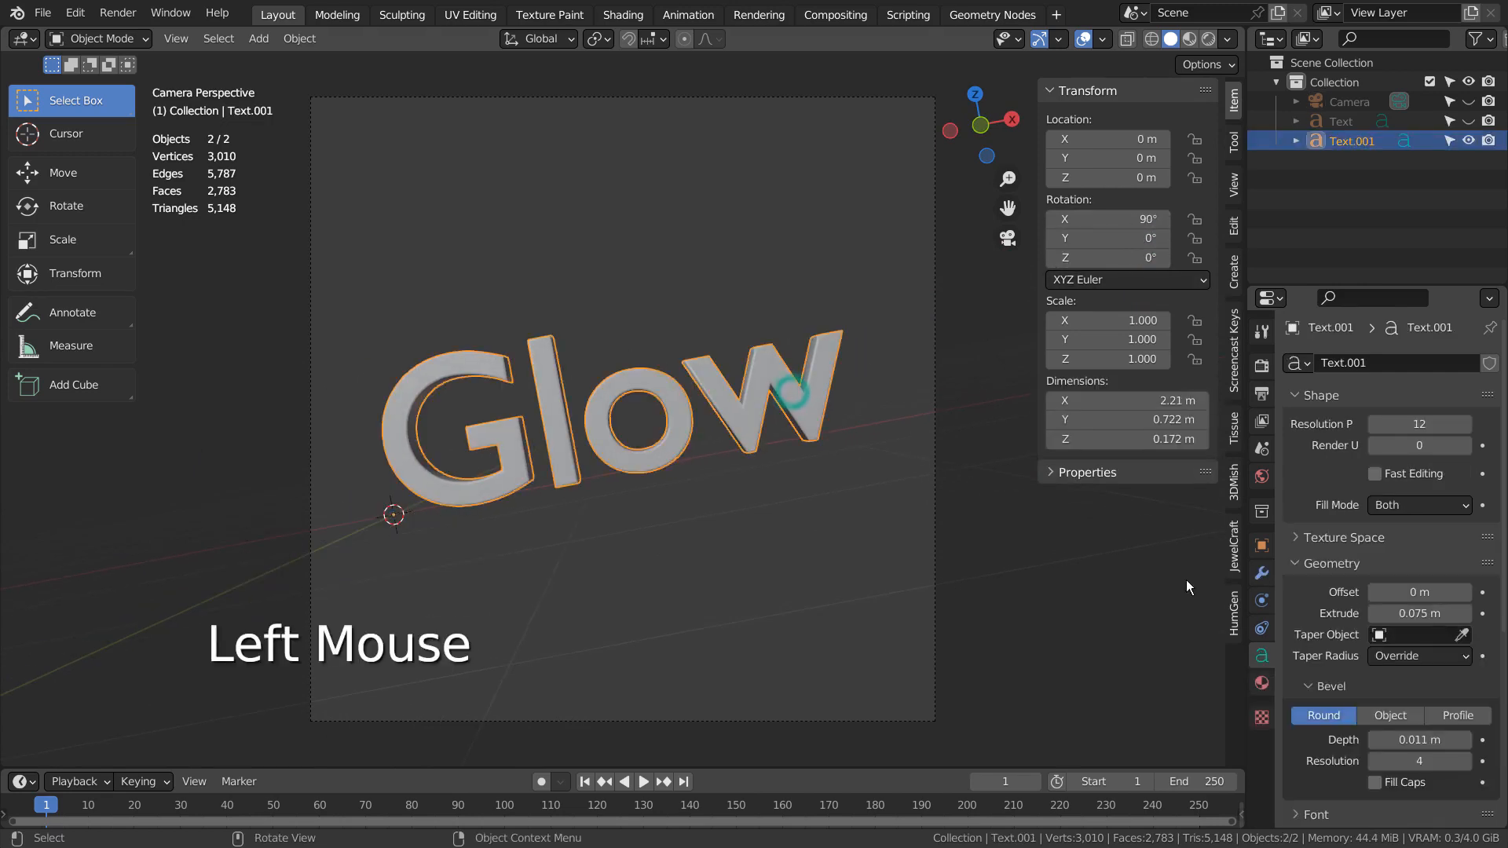
click(1263, 685)
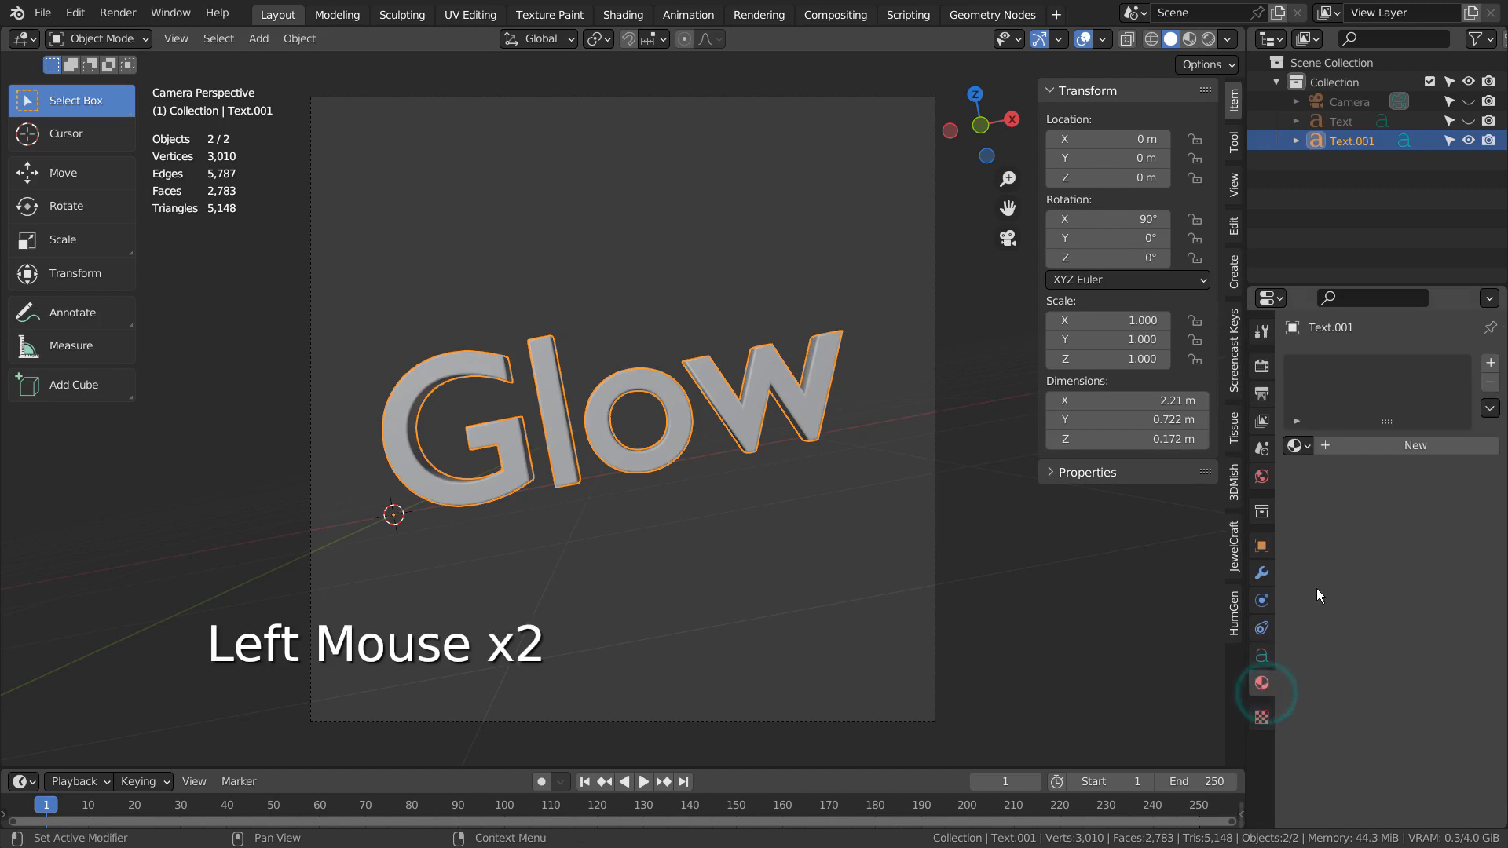
click(766, 367)
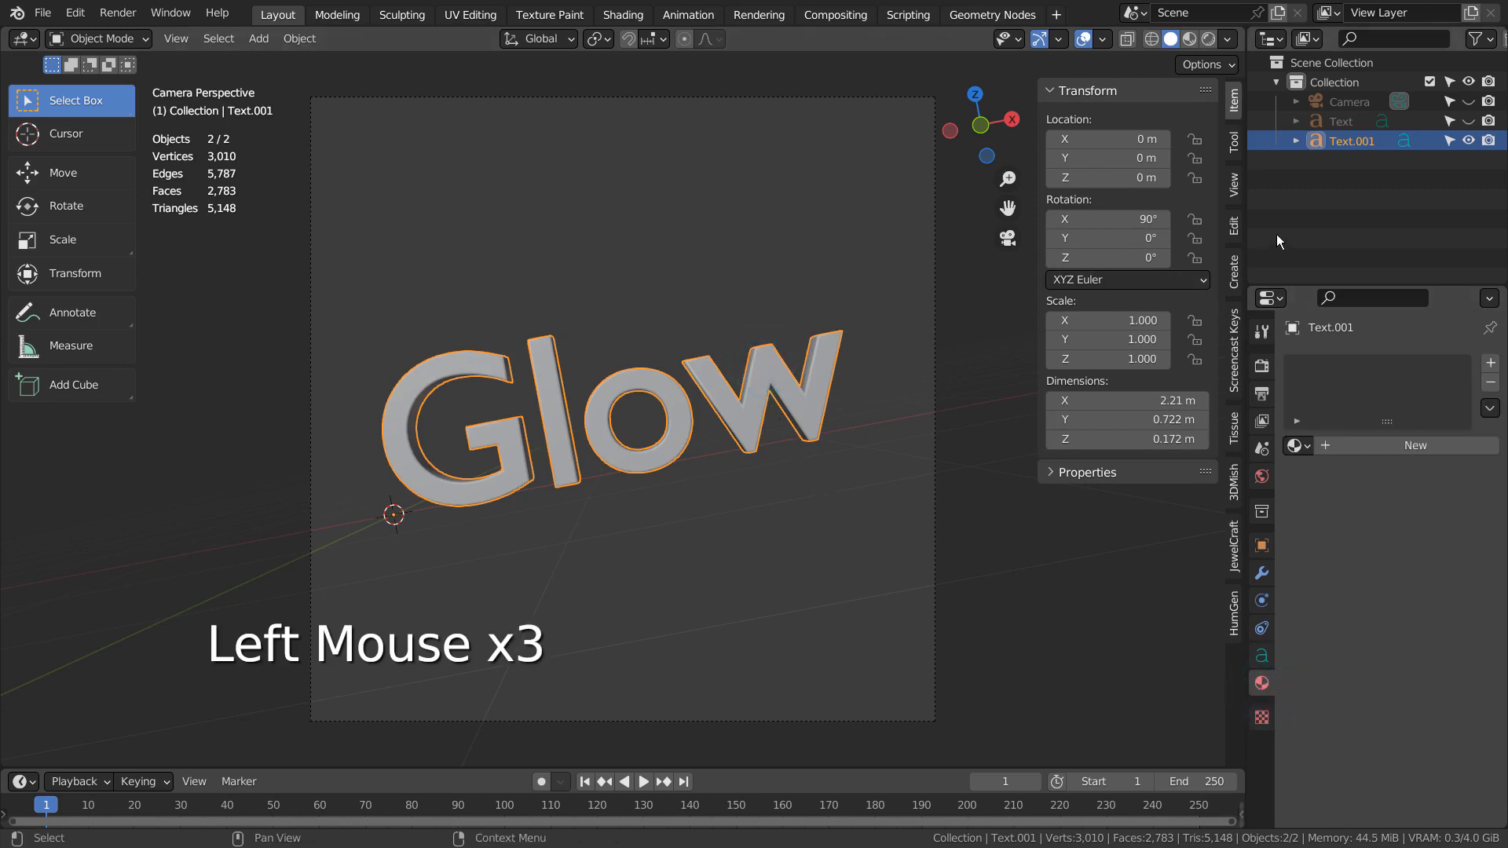
key(x)
click(767, 361)
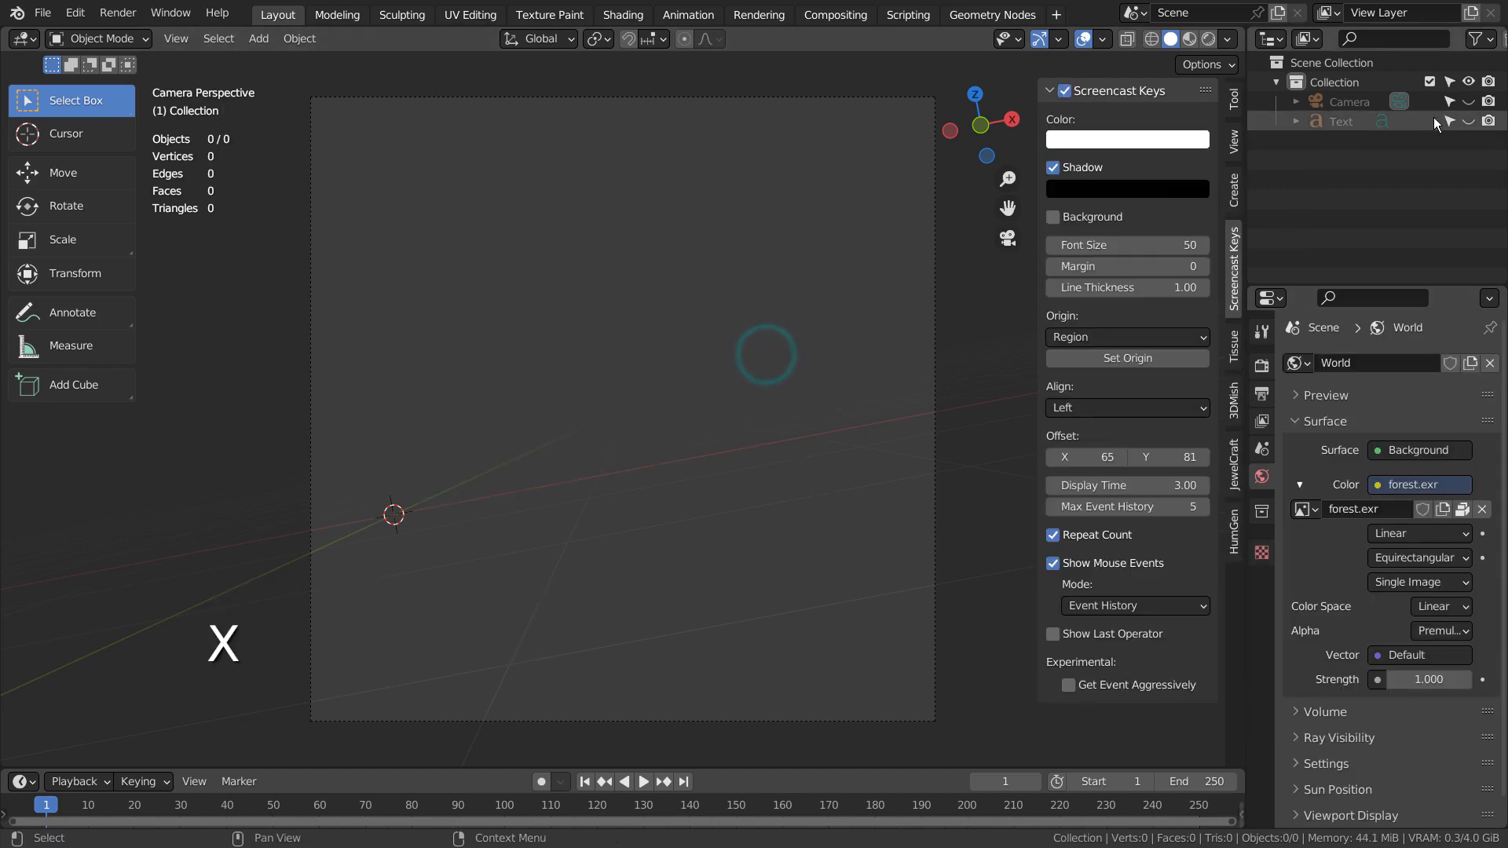
click(1468, 120)
click(1365, 121)
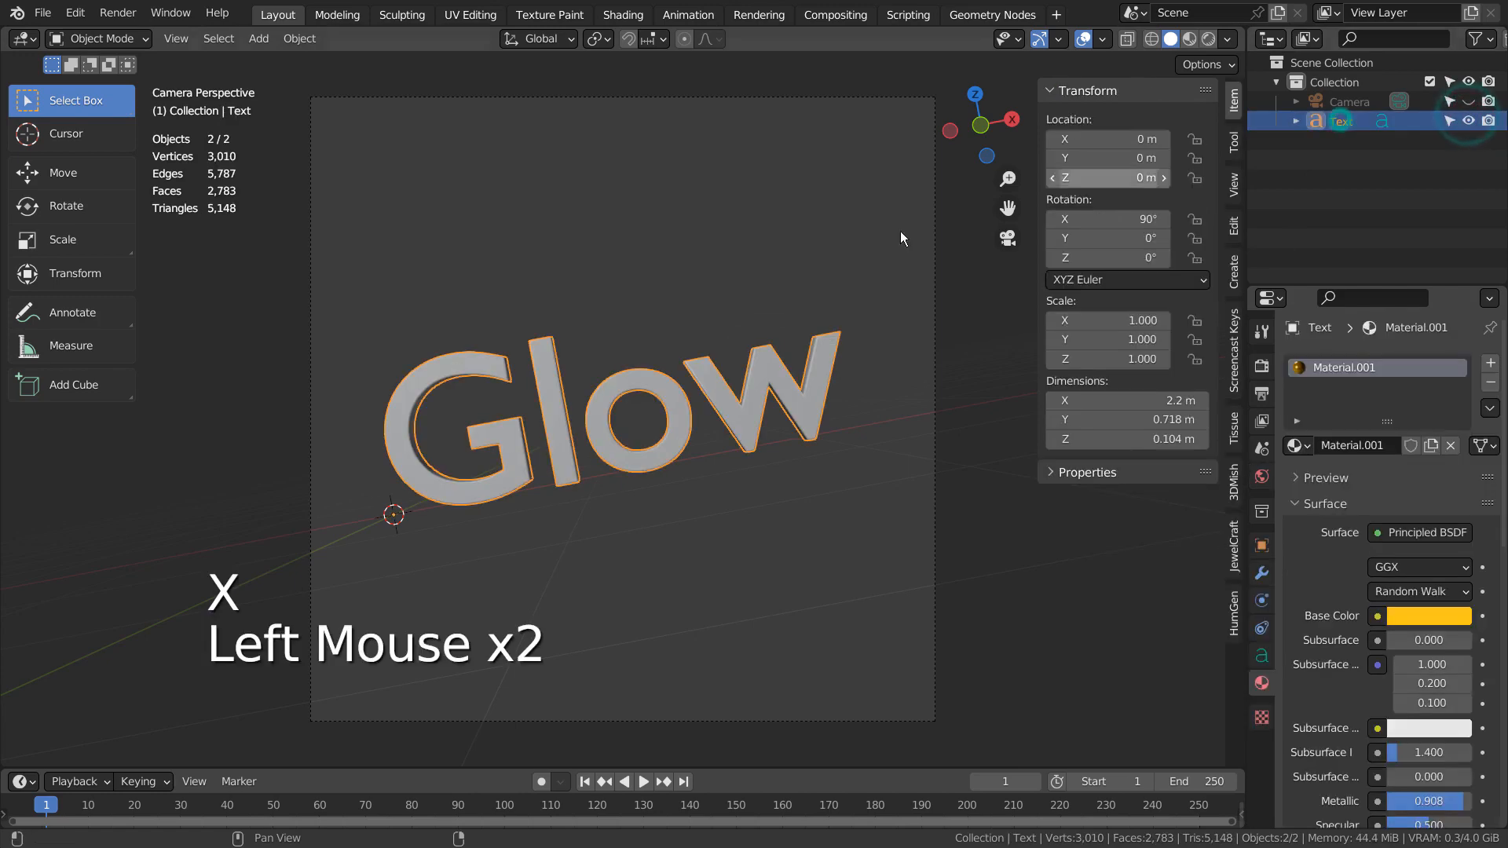
Examine the Principled BSDF settings of the text's Material.001 in an enlarged properties view
click(709, 366)
click(1304, 564)
key(ctrl+space)
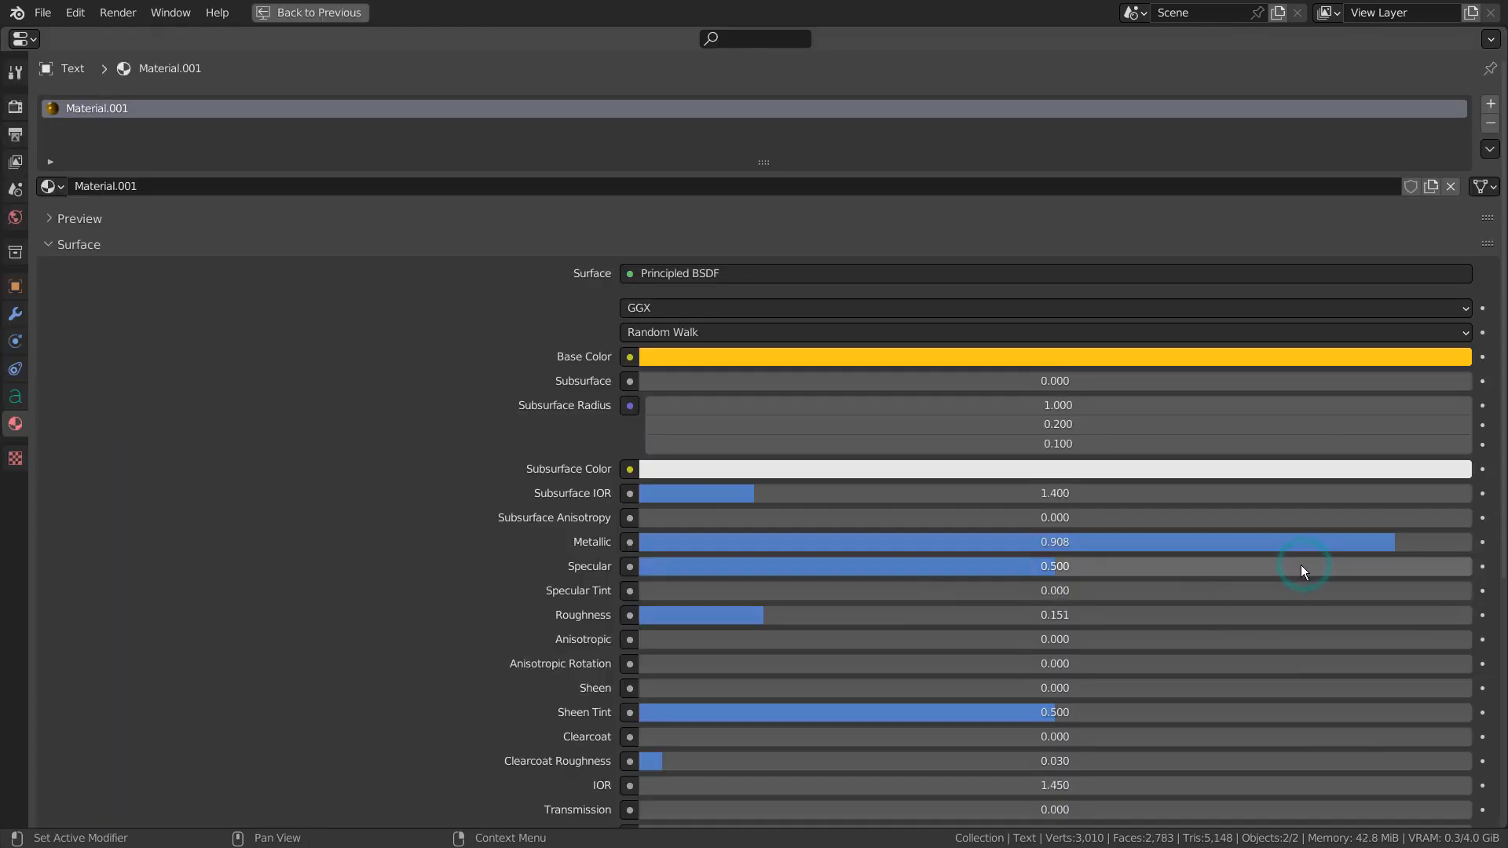
scroll(1300, 564, down, 1)
scroll(1295, 567, down, 5)
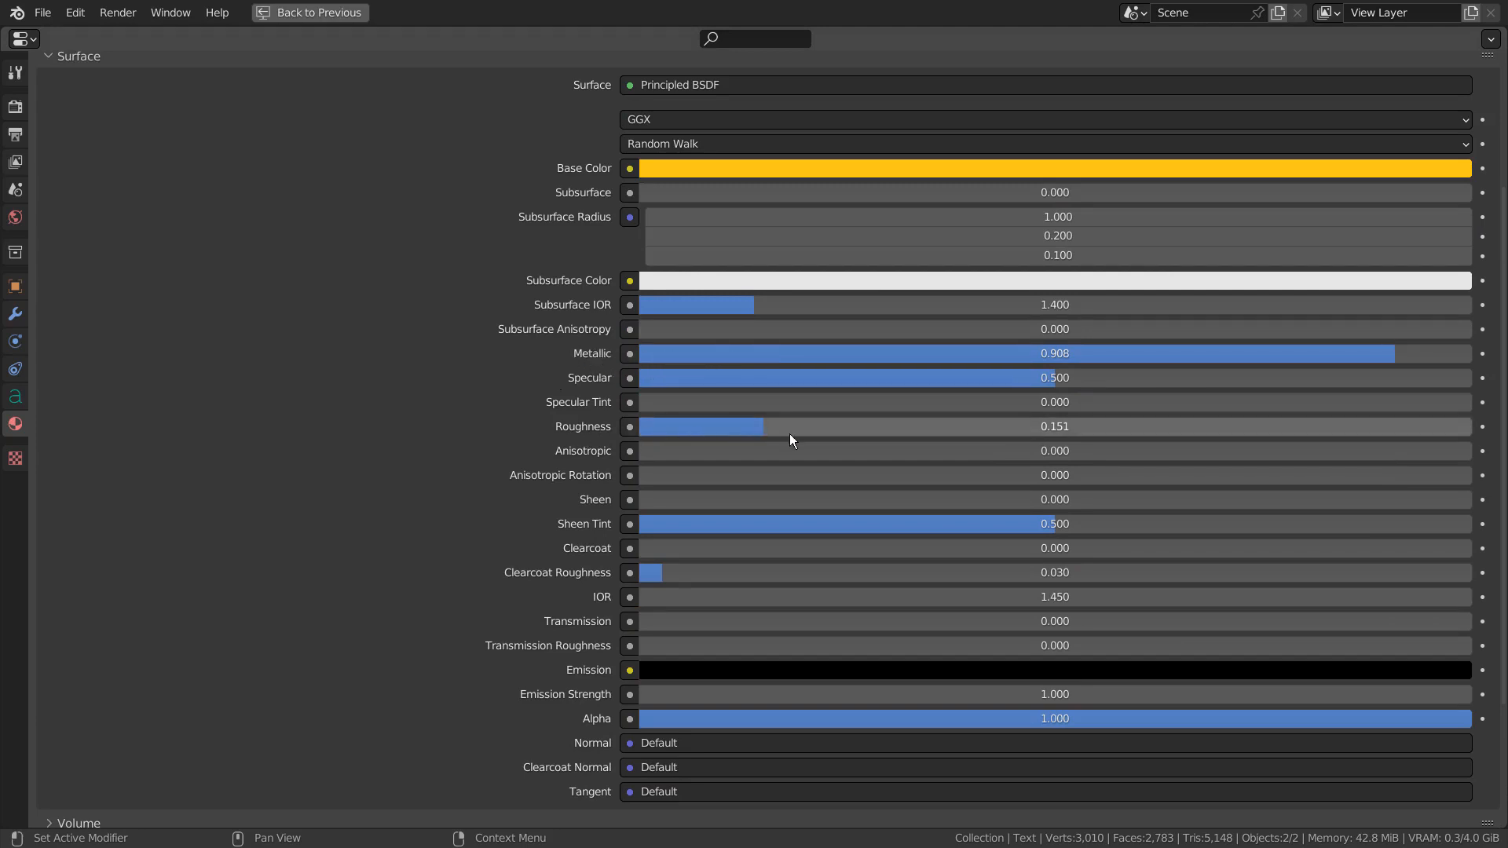
key(ctrl+space)
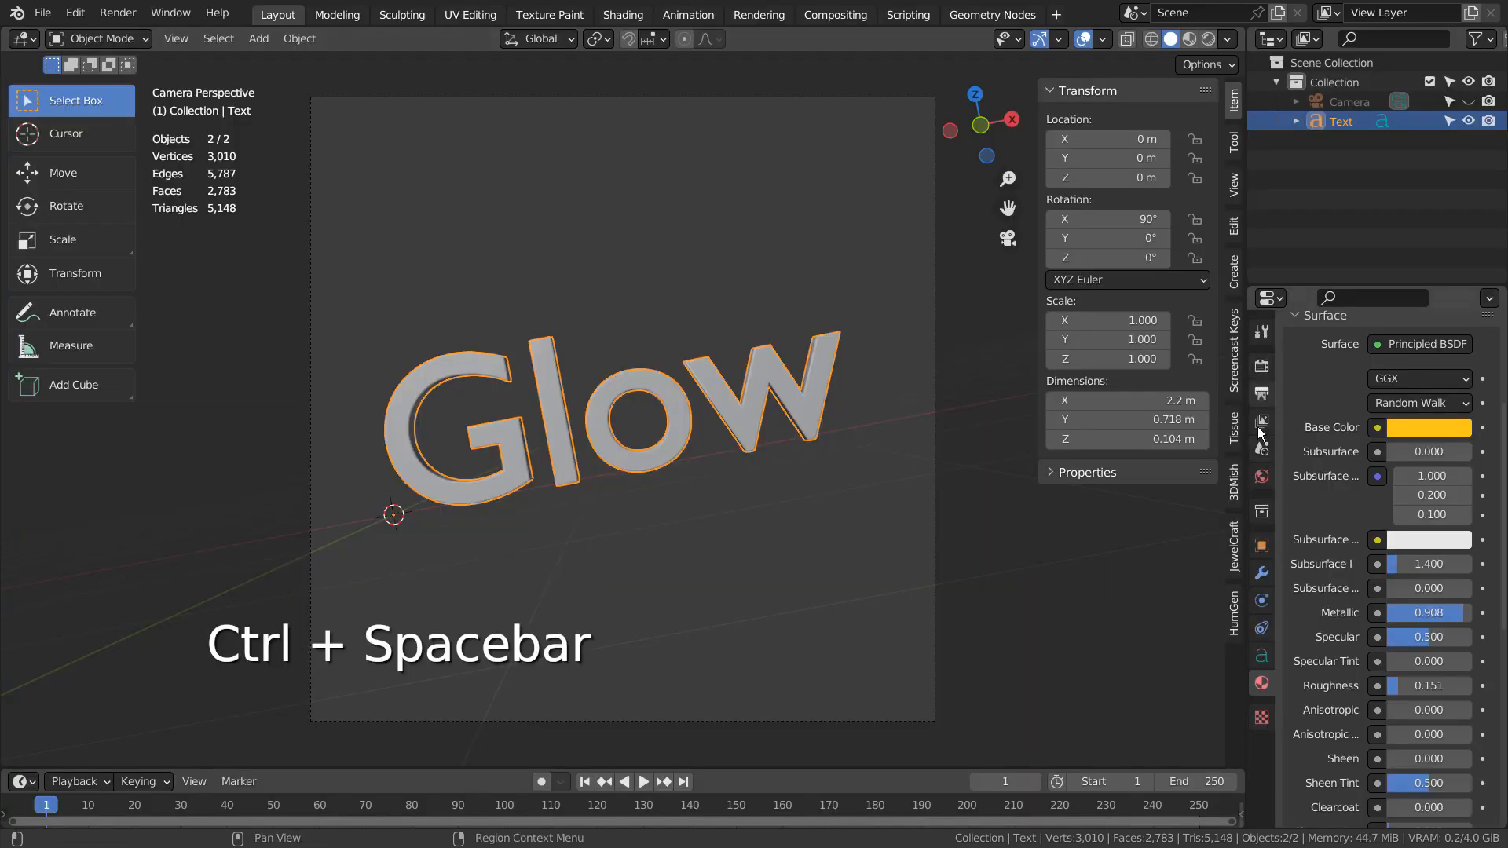
Examine the Cycles render and sampling settings, toggling Denoise on and back off for both viewport and render
click(1262, 367)
scroll(1358, 391, up, 5)
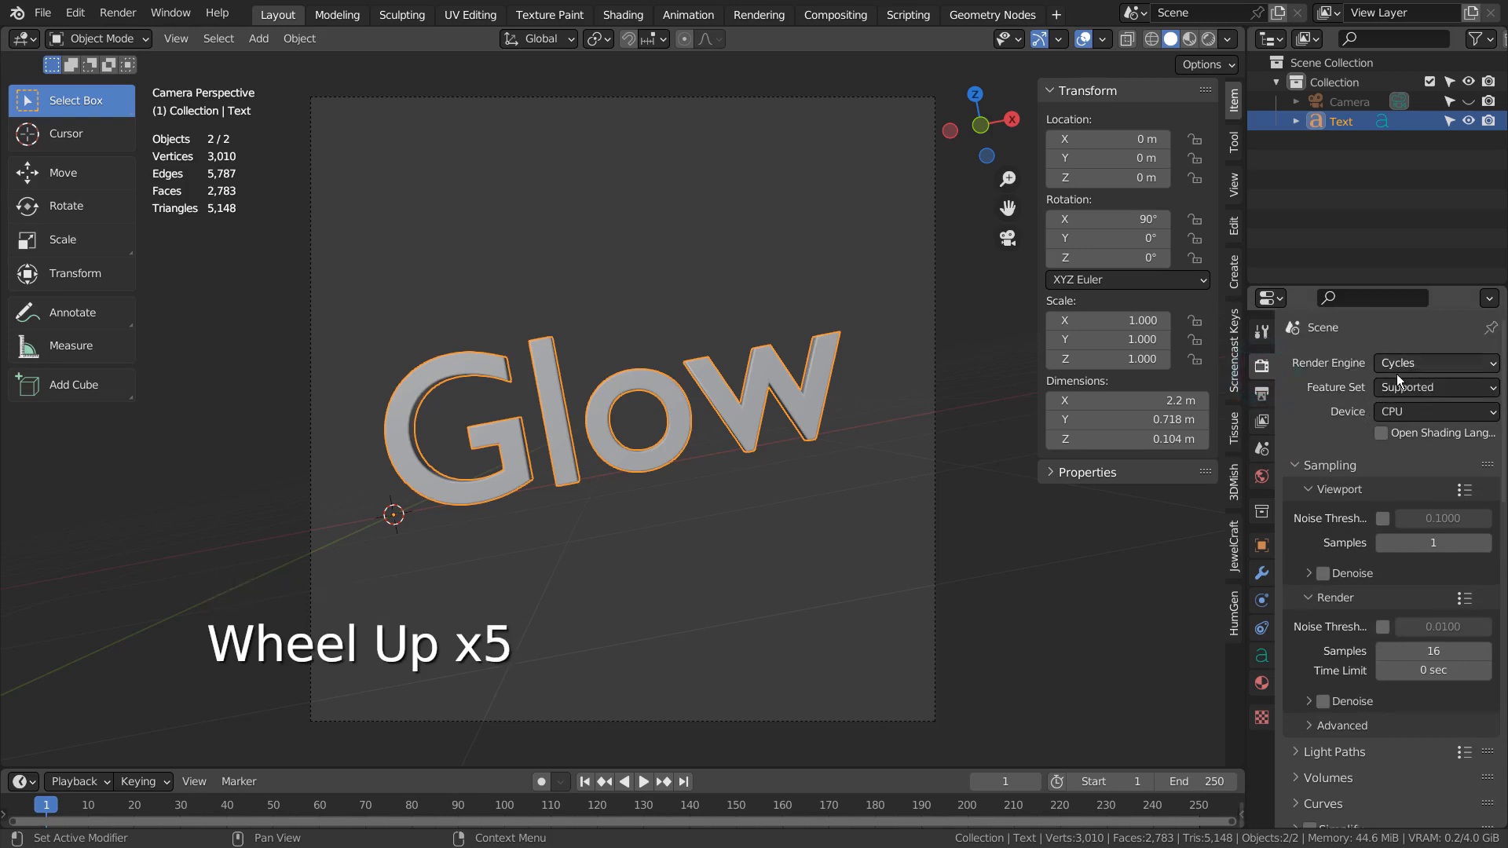
click(1325, 574)
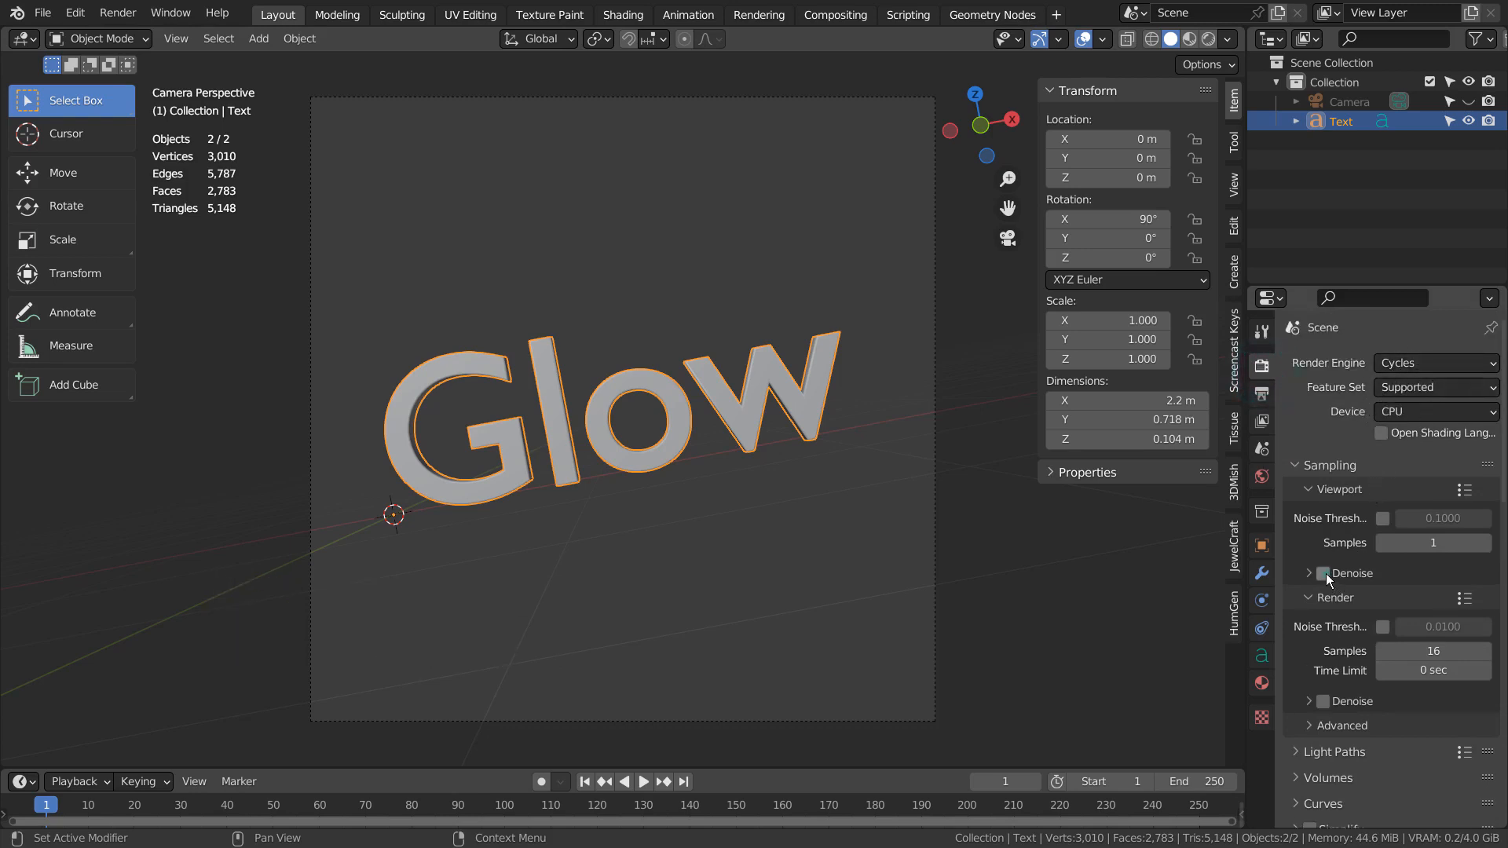
click(1325, 574)
click(1325, 574)
click(1324, 574)
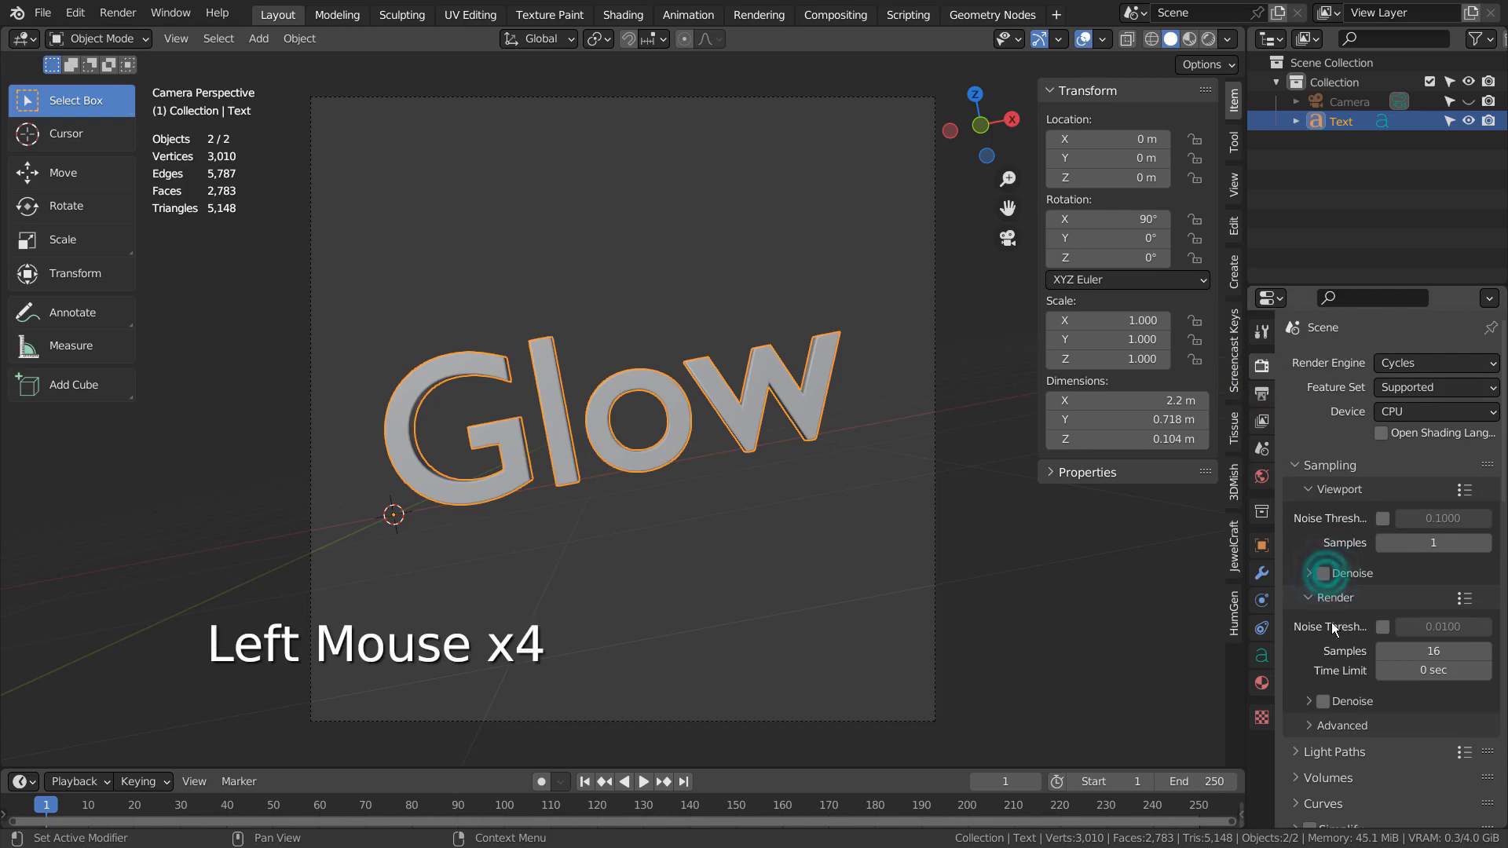
click(1329, 699)
click(1334, 699)
click(1337, 700)
click(1341, 700)
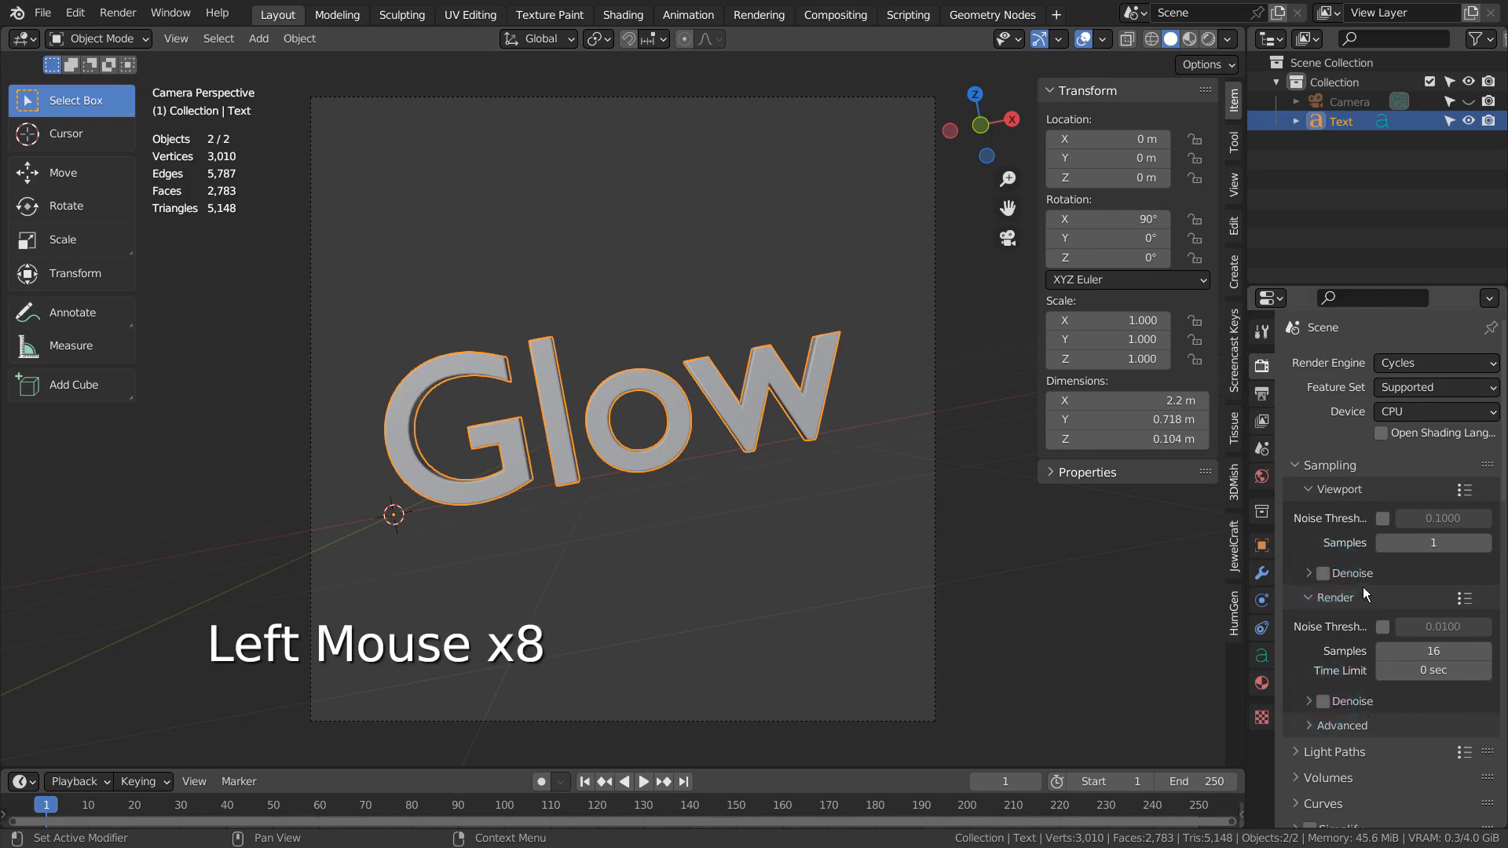
Show the world's forest.exr background settings, render the current frame and examine the glow around the letters up close
click(1262, 476)
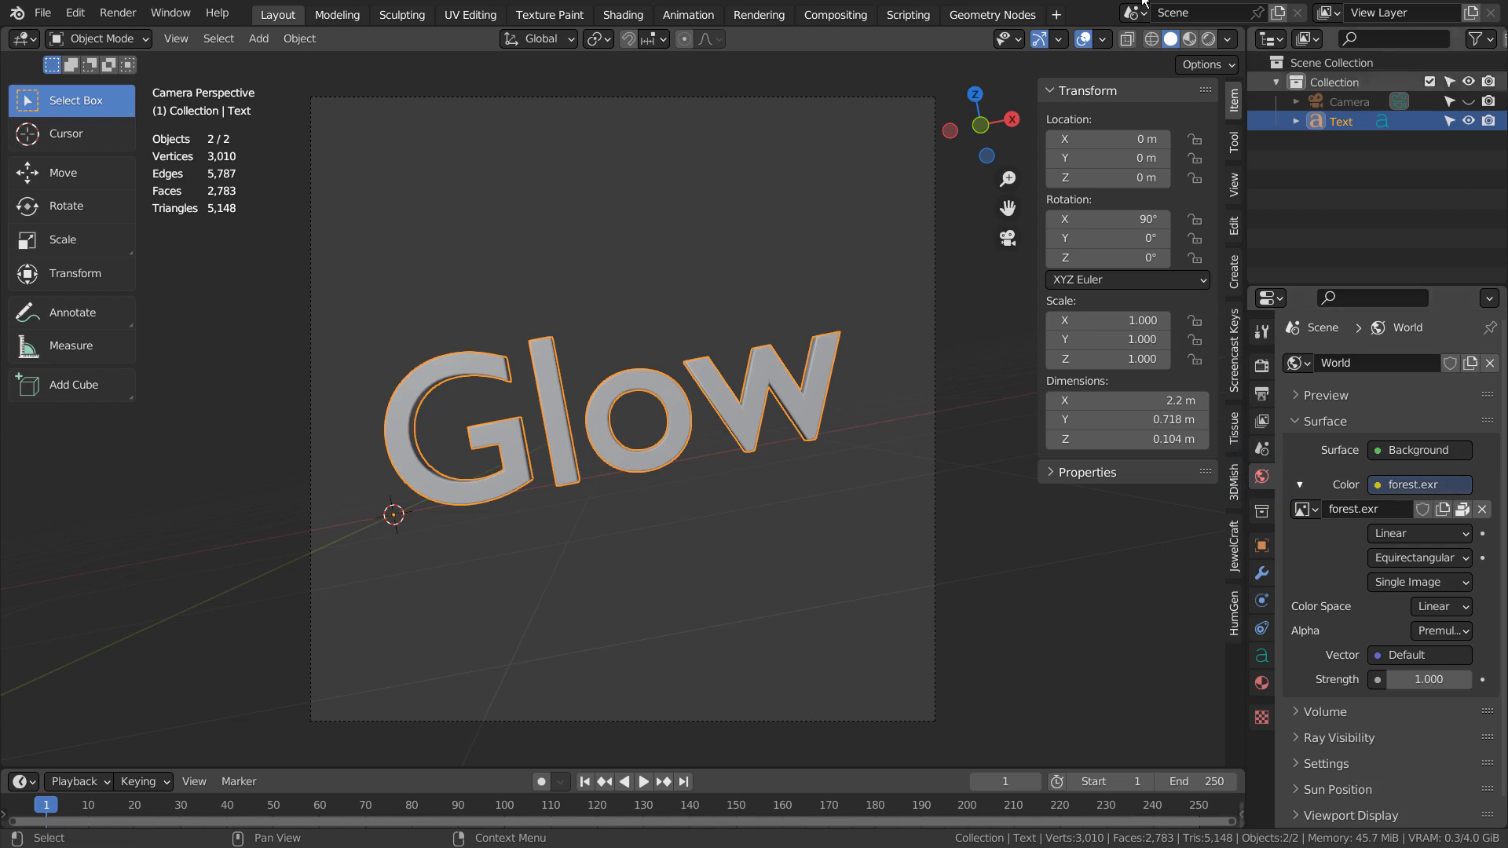
key(F12)
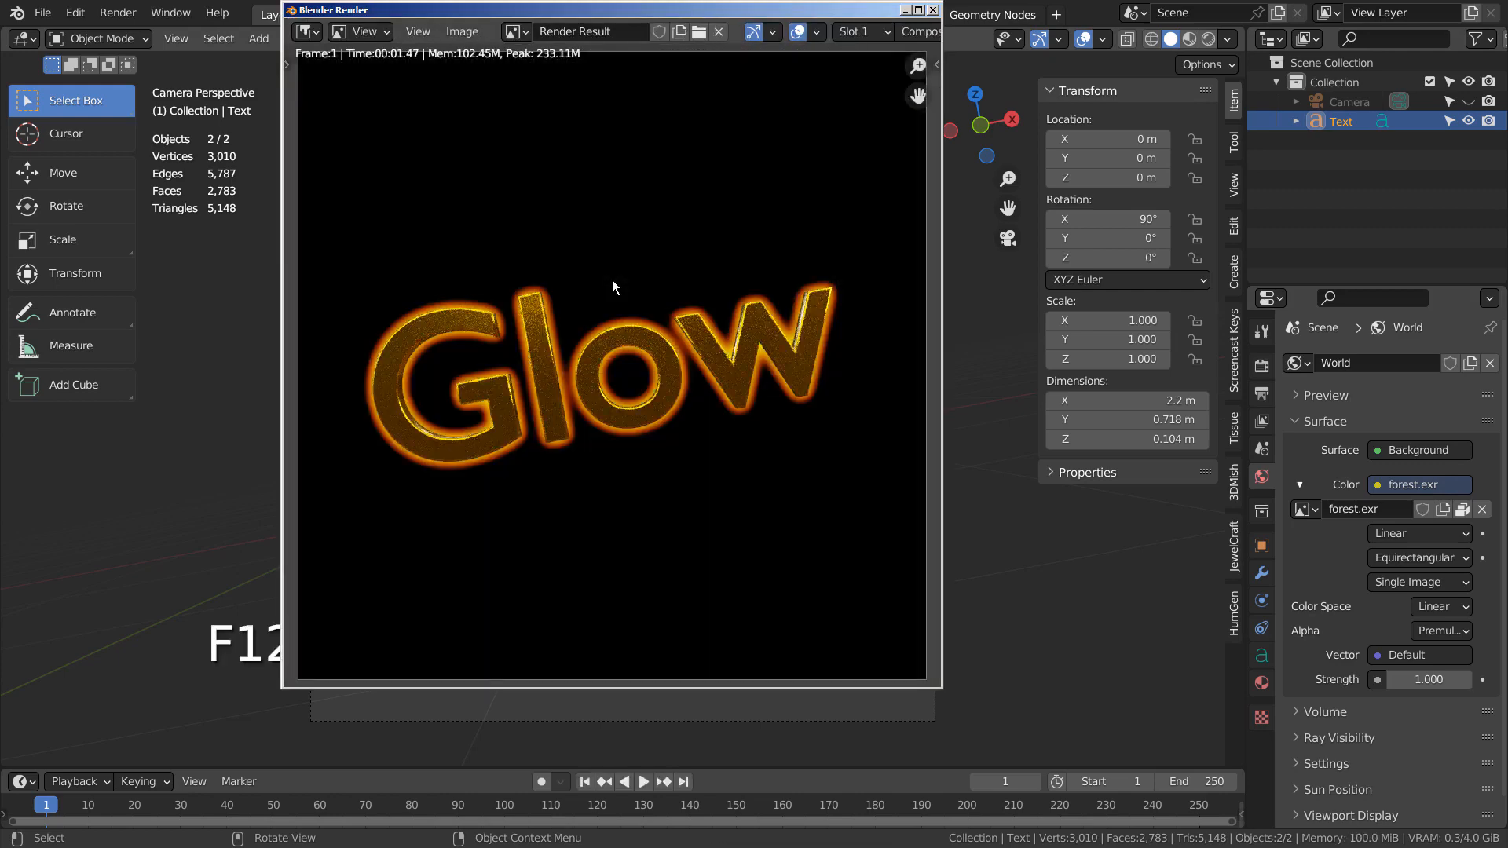
scroll(611, 280, up, 6)
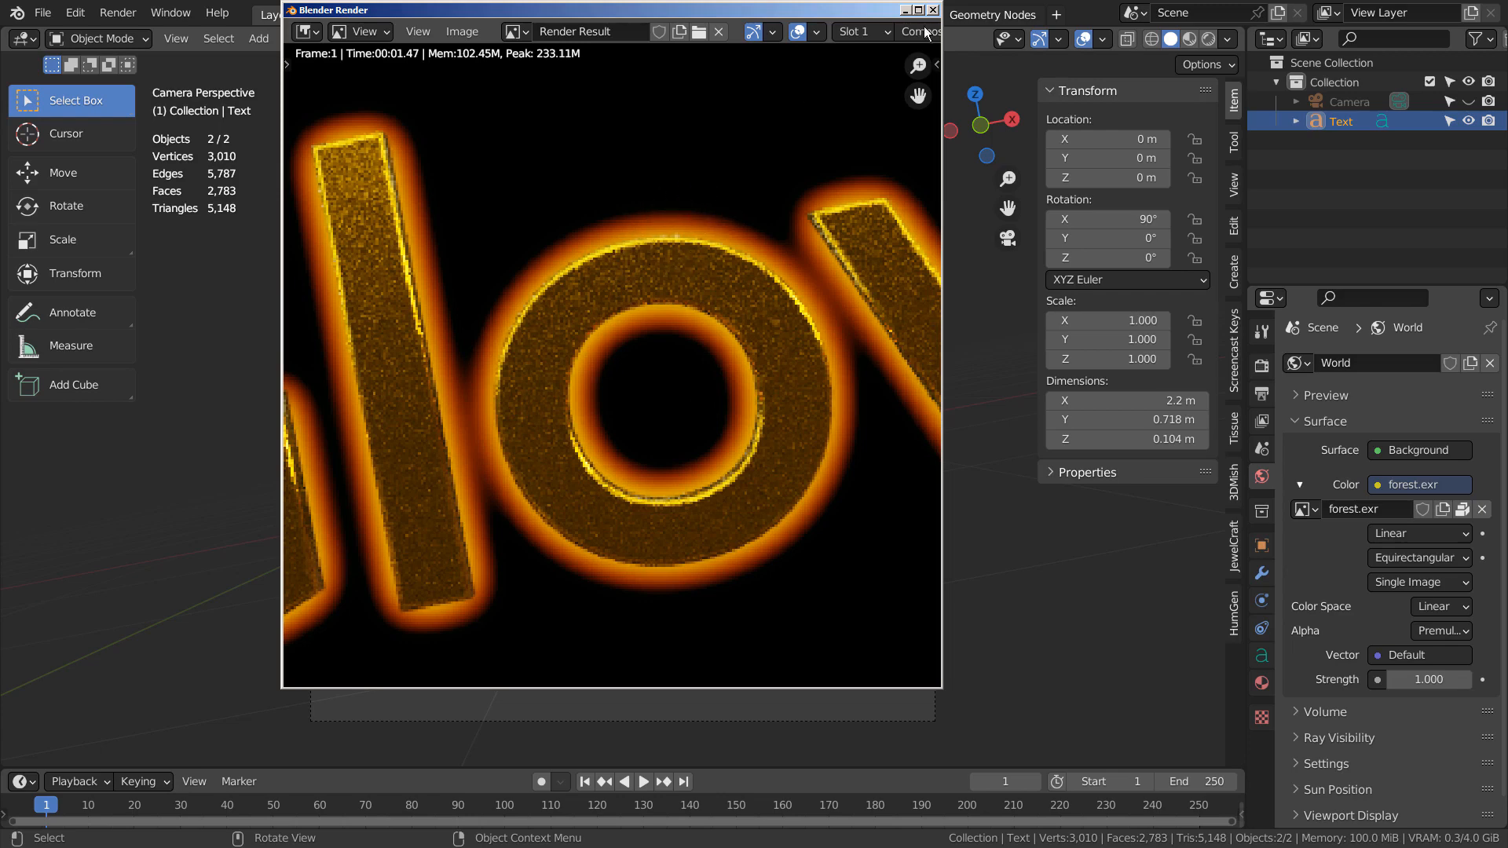
Examine the full rendered Glow text and the render layers on offer, and minimize the render window
scroll(911, 118, down, 4)
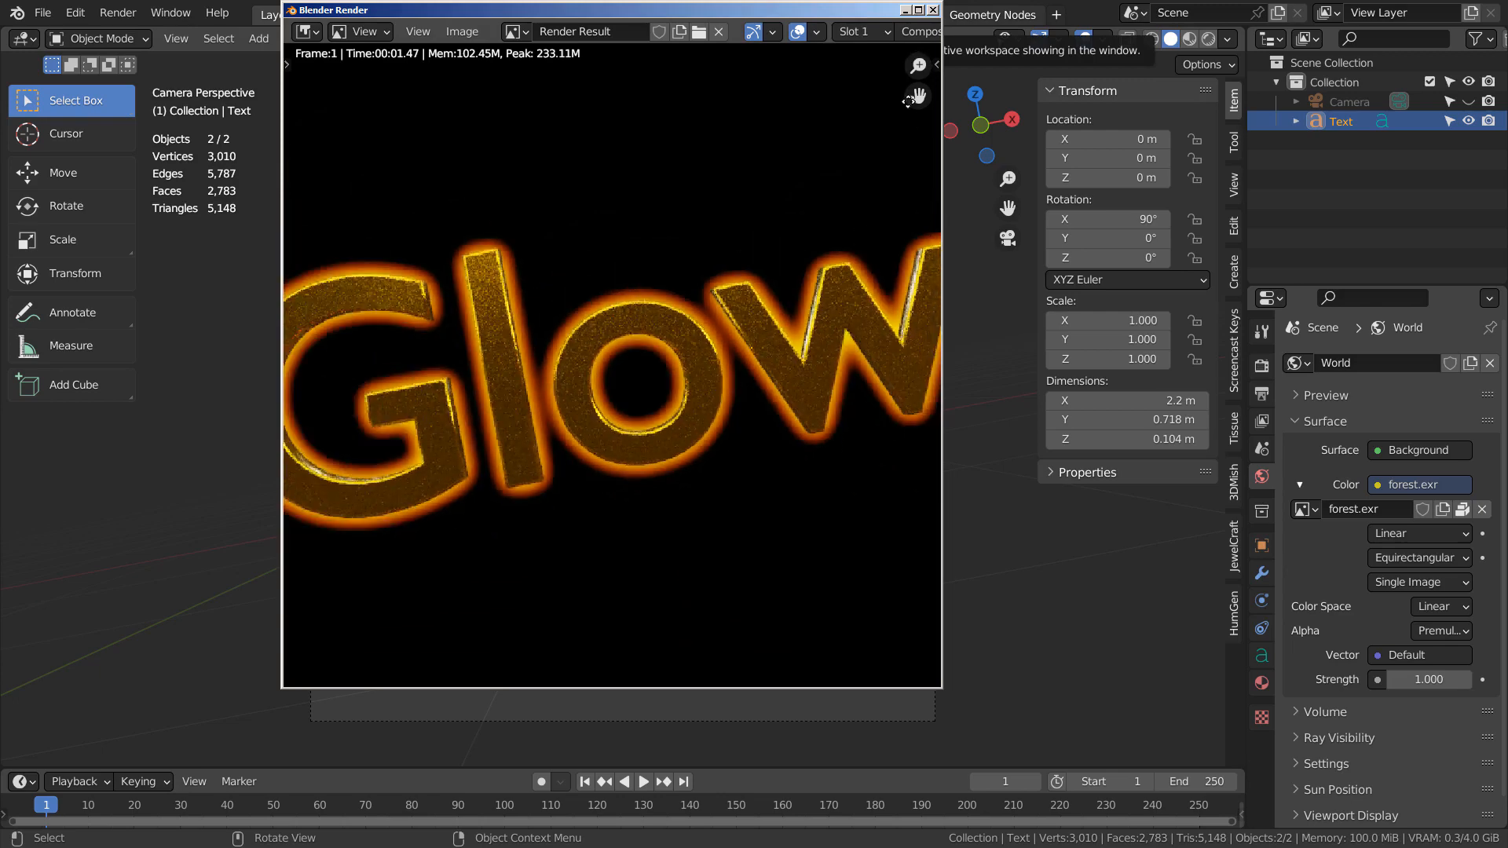
click(925, 33)
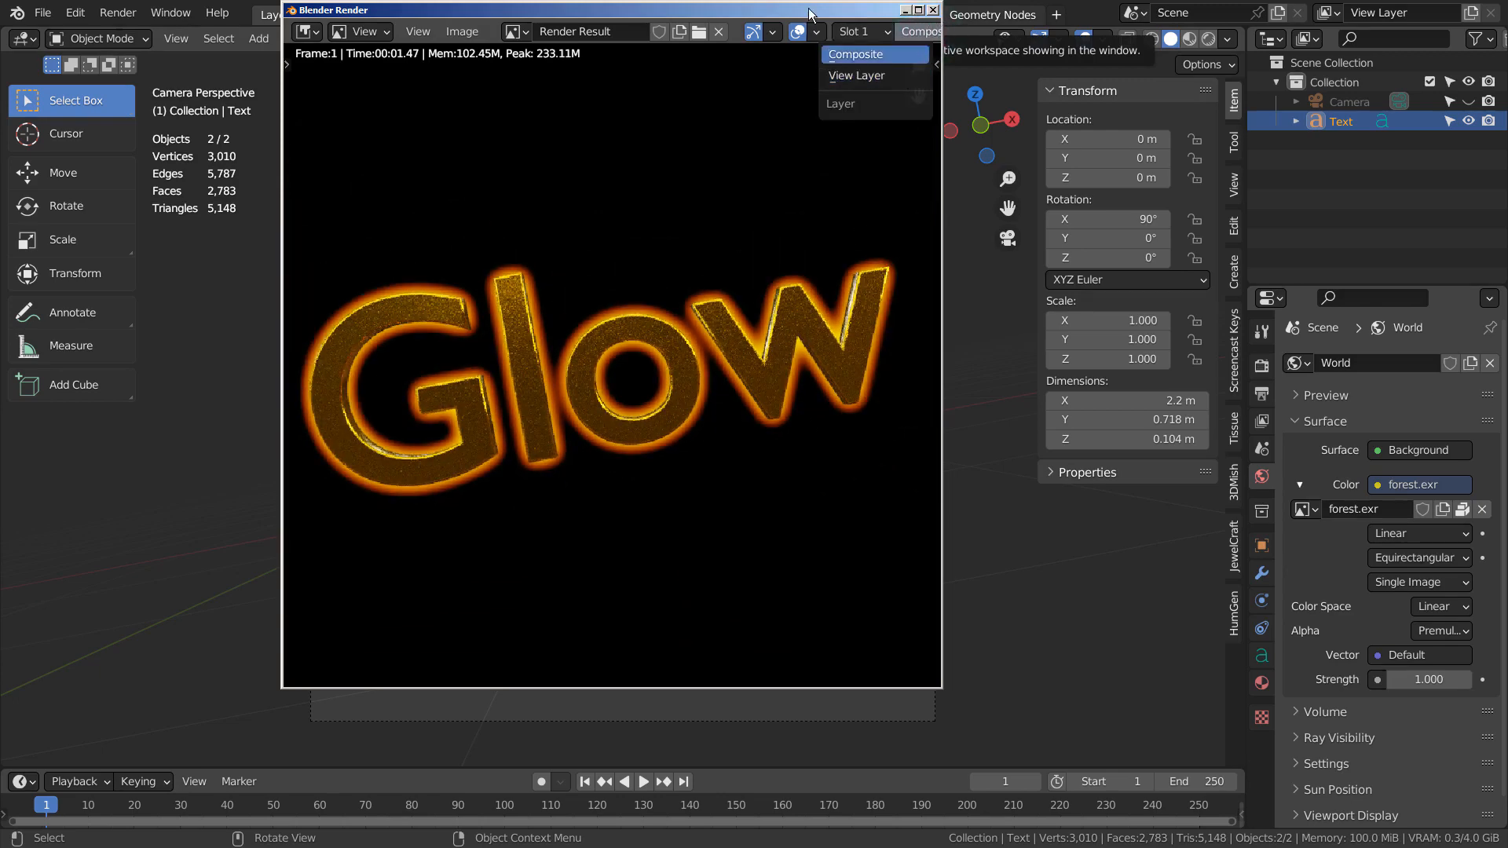
click(709, 233)
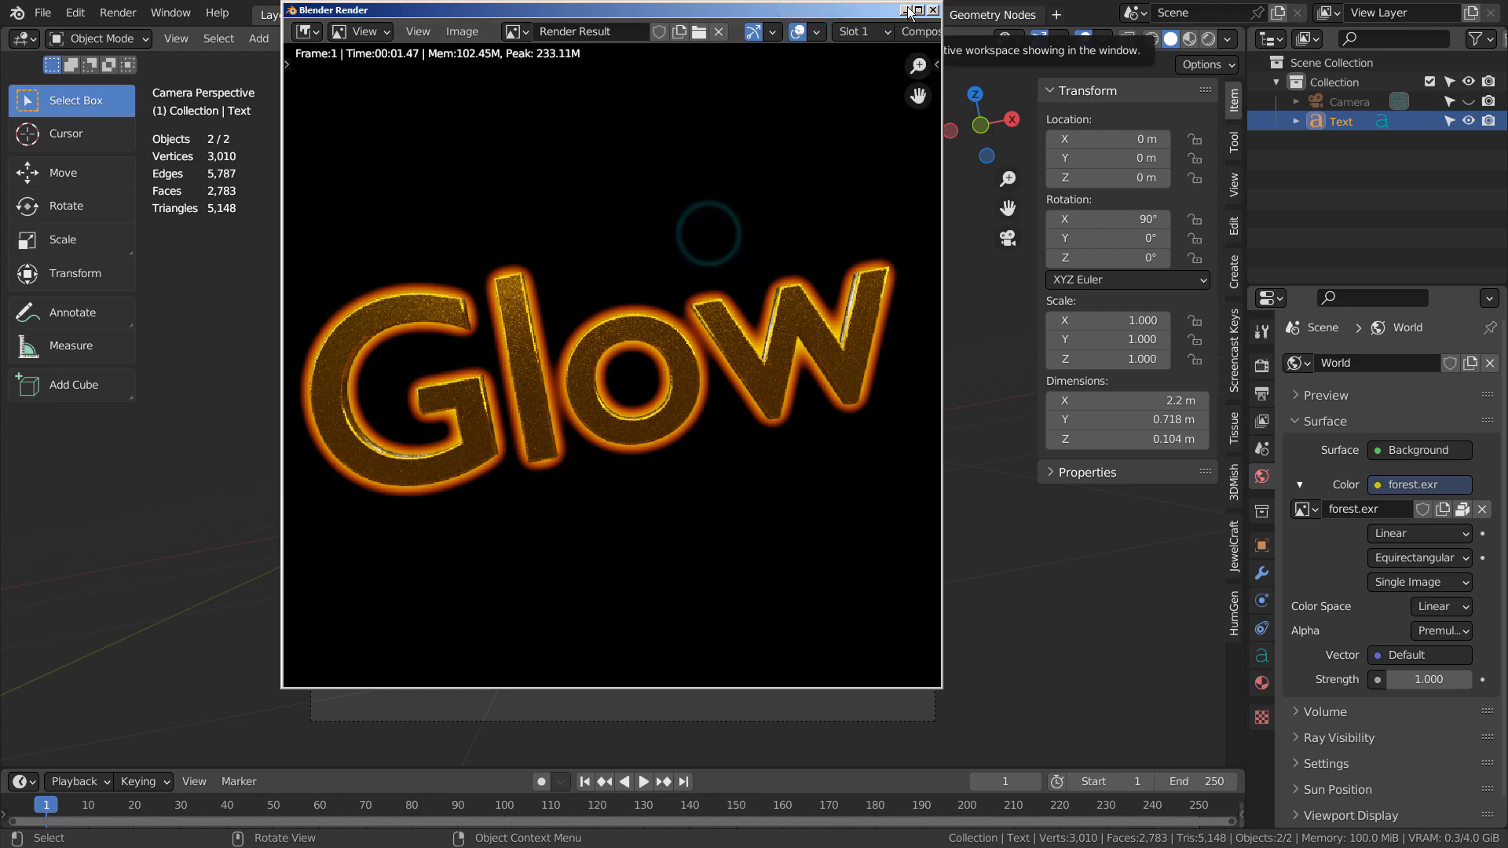
click(907, 10)
Switch to the Compositing workspace and show the whole node tree in a maximized node editor without the sidebar
click(835, 15)
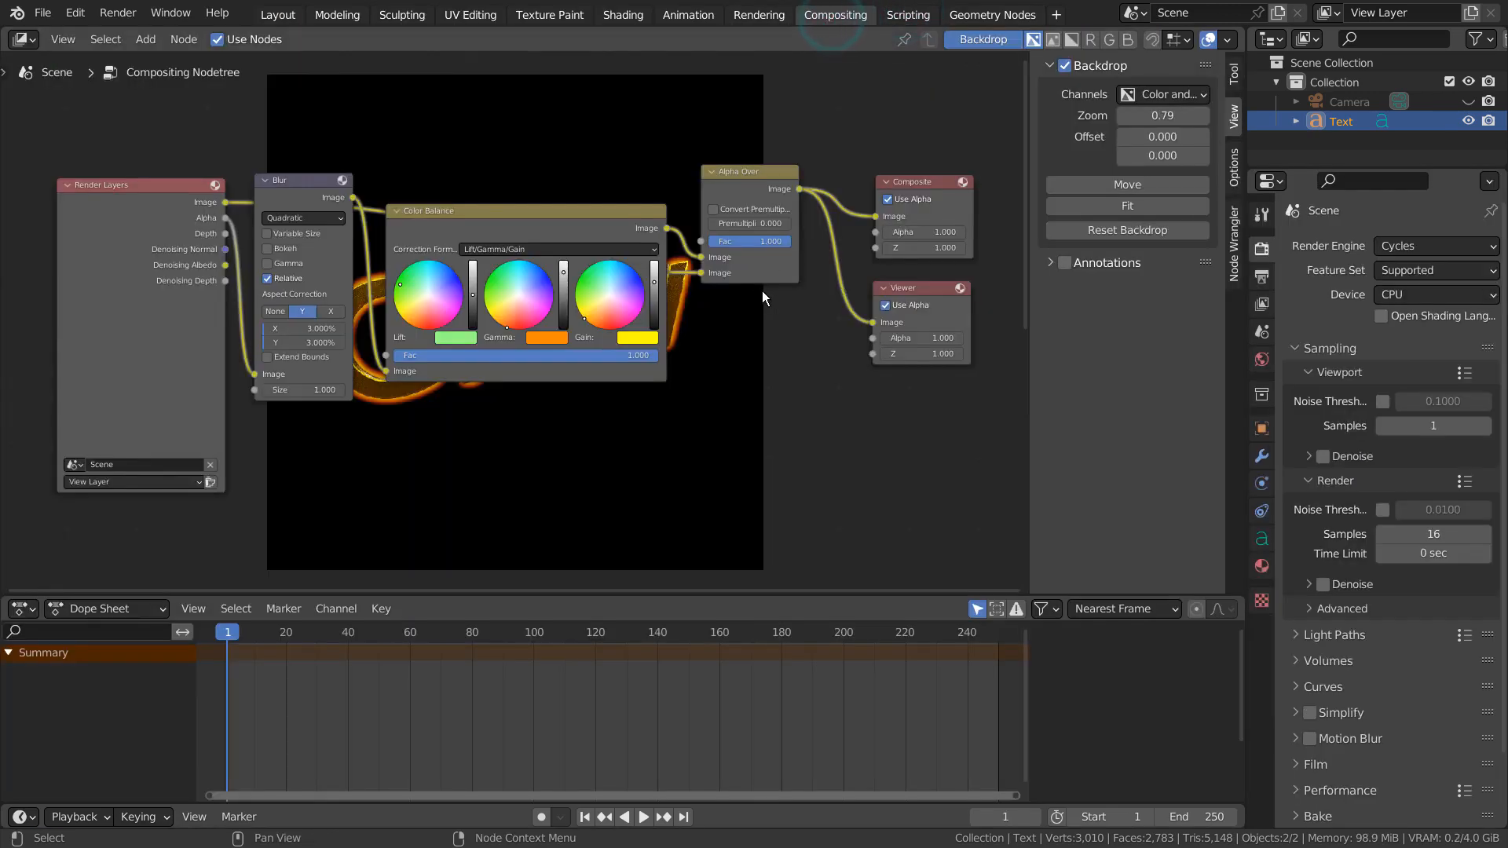
key(ctrl+space)
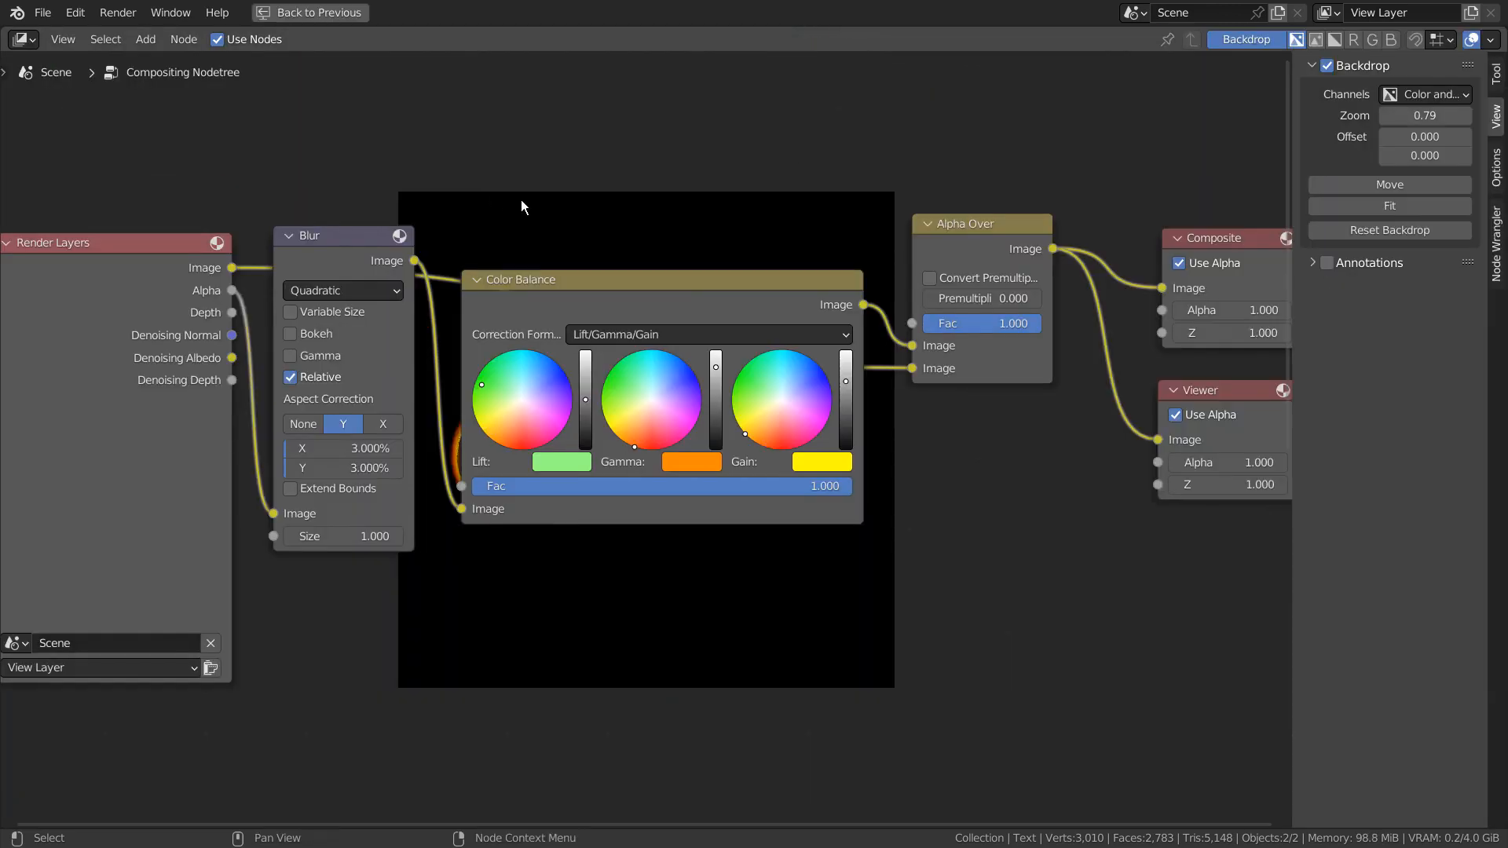
key(n)
key(Home)
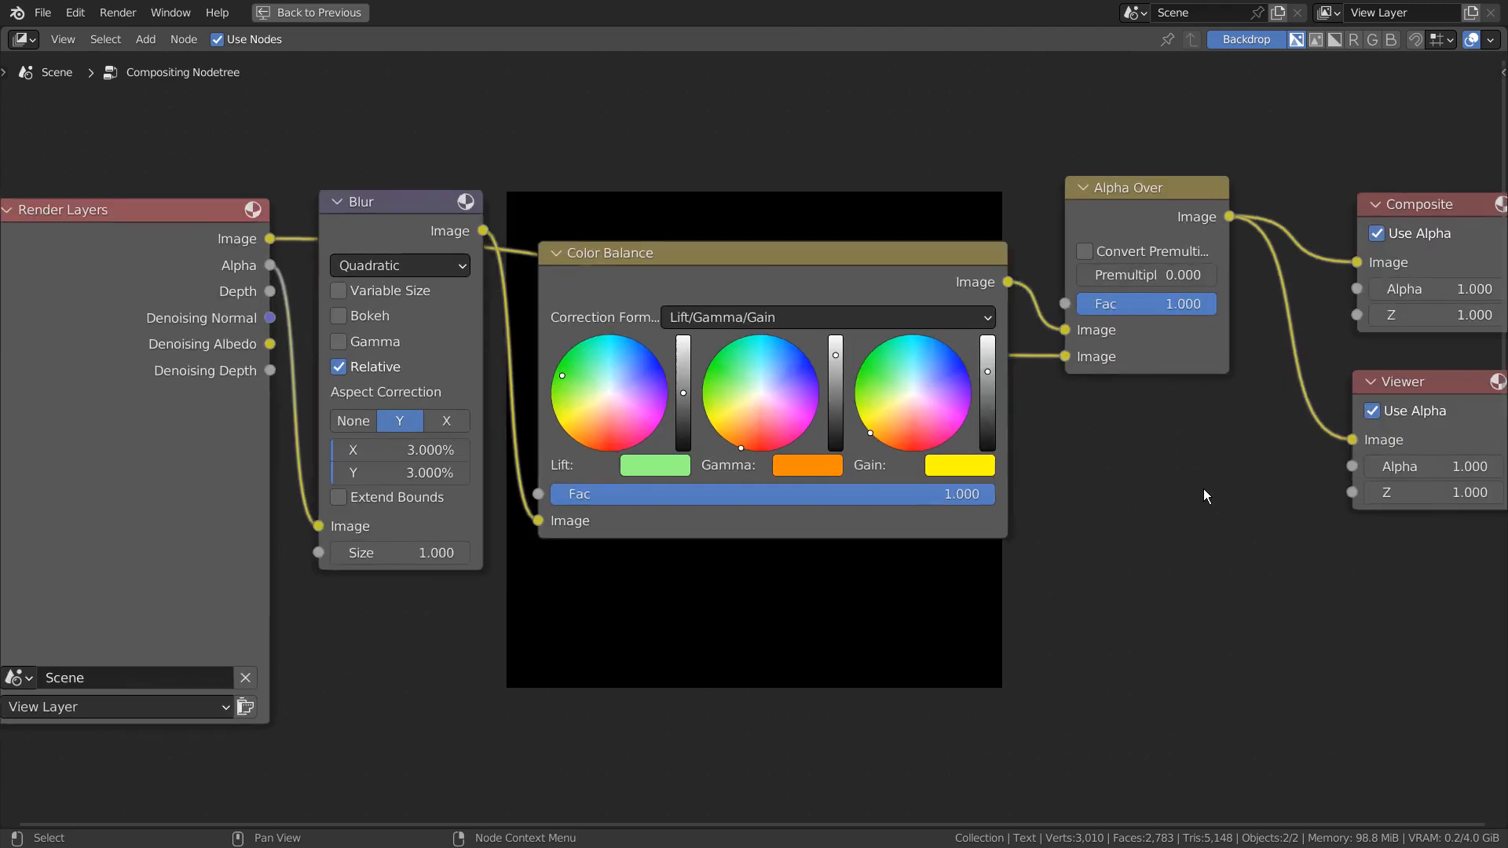
middle_drag(1194, 535, 1164, 537)
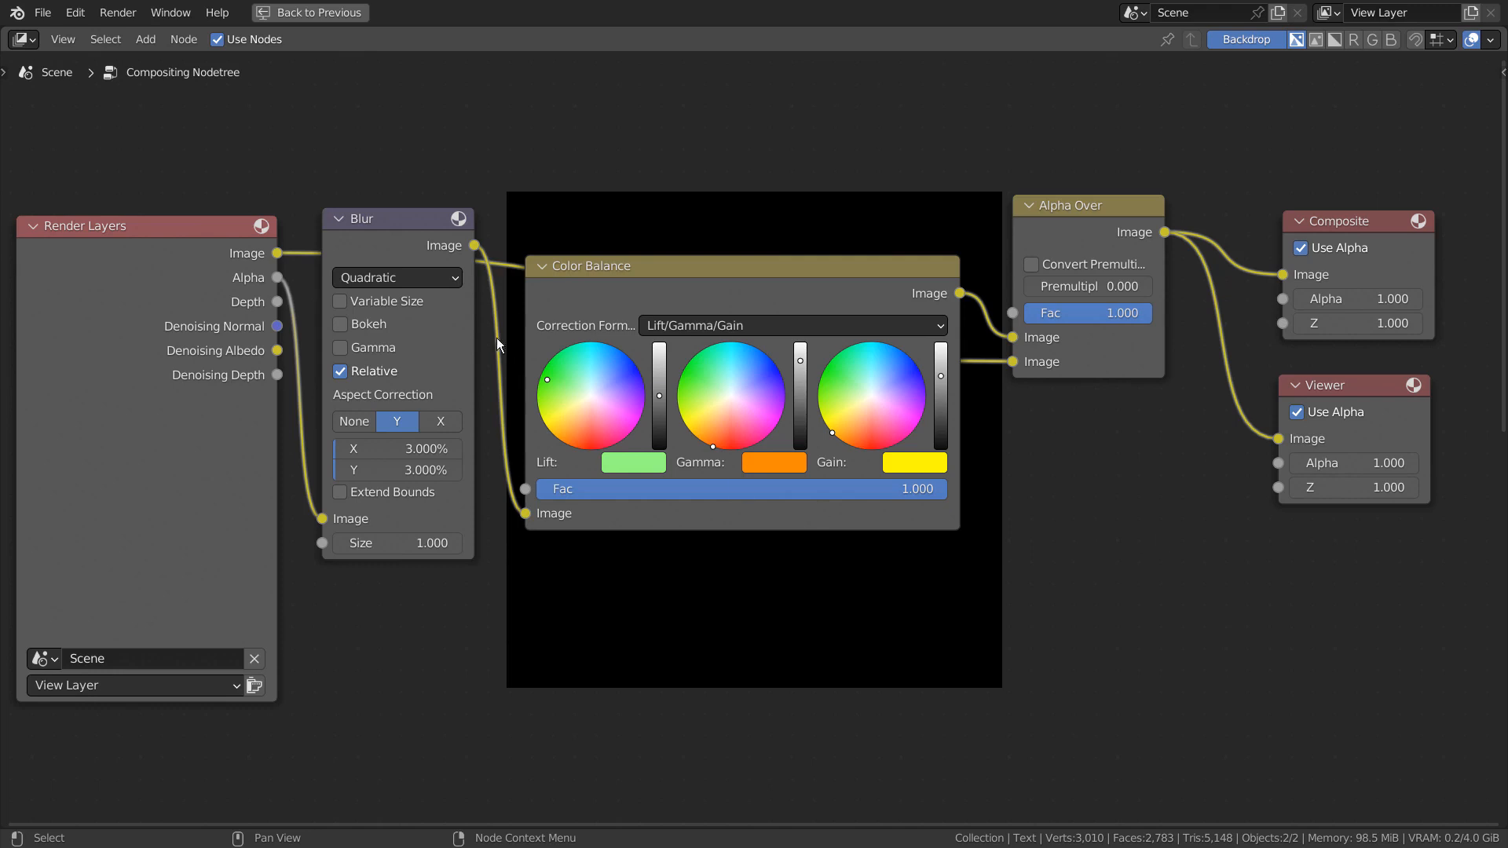
Lower the Blur and Color Balance nodes to expose the Render Layers image link and the Glow backdrop
drag(388, 216, 387, 290)
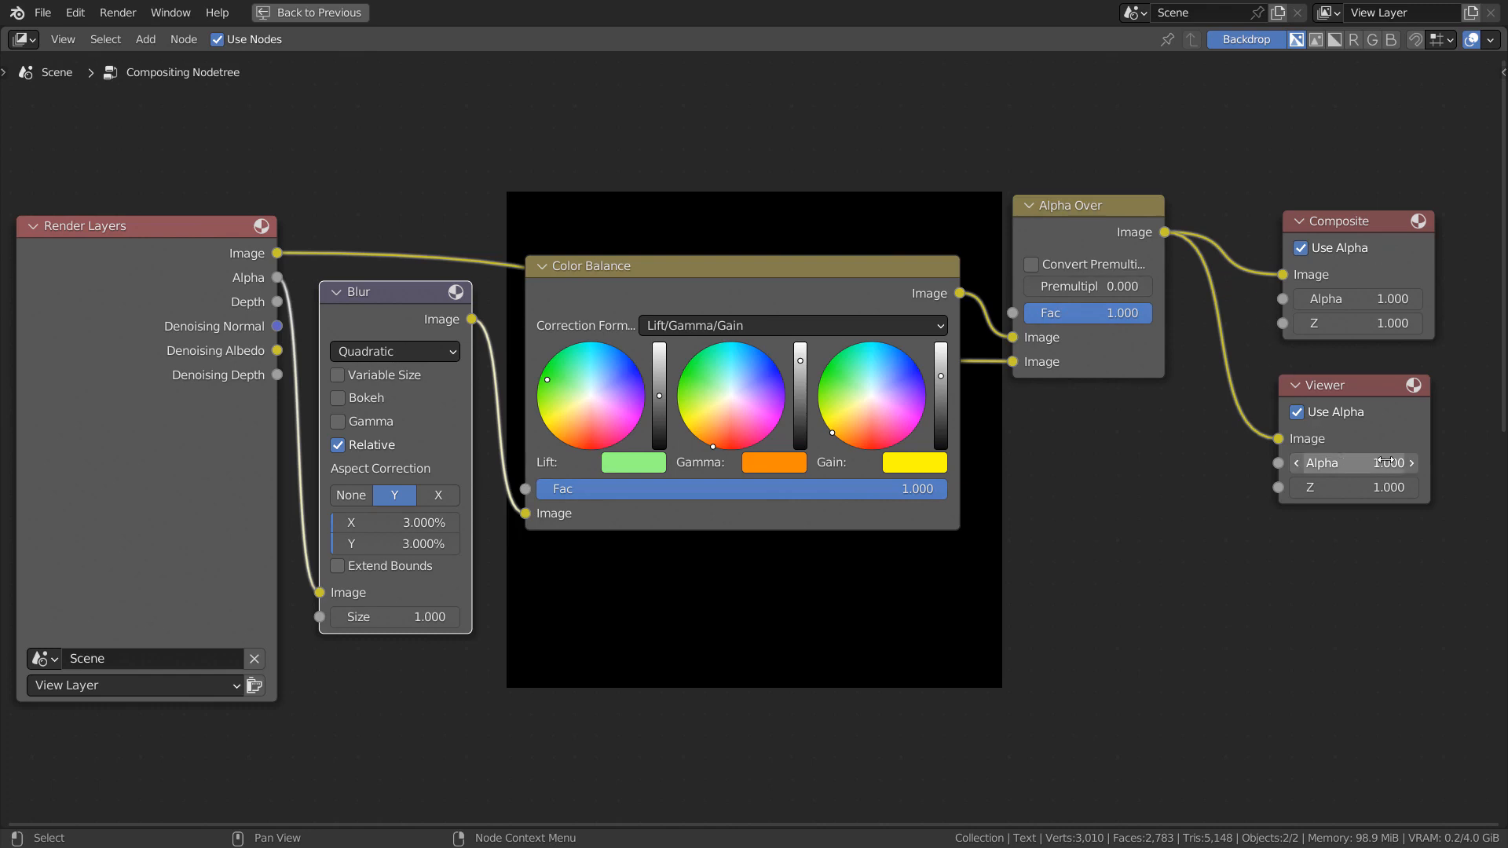
drag(722, 274, 731, 550)
Compare the X, Y and None aspect corrections of the Blur node, leaving it on Y
scroll(349, 462, up, 1)
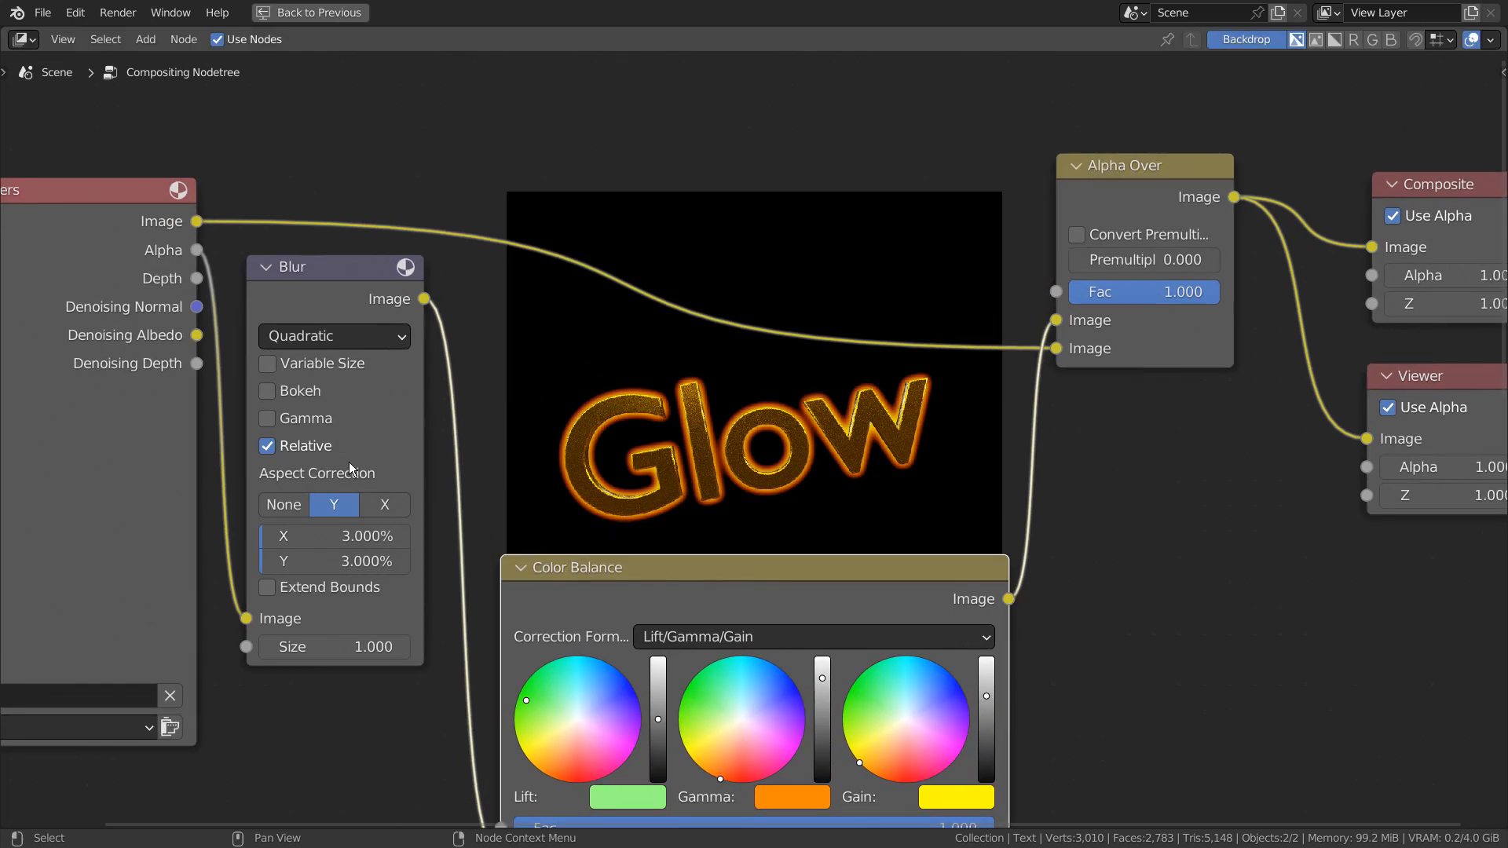
scroll(349, 462, up, 2)
middle_drag(370, 465, 502, 455)
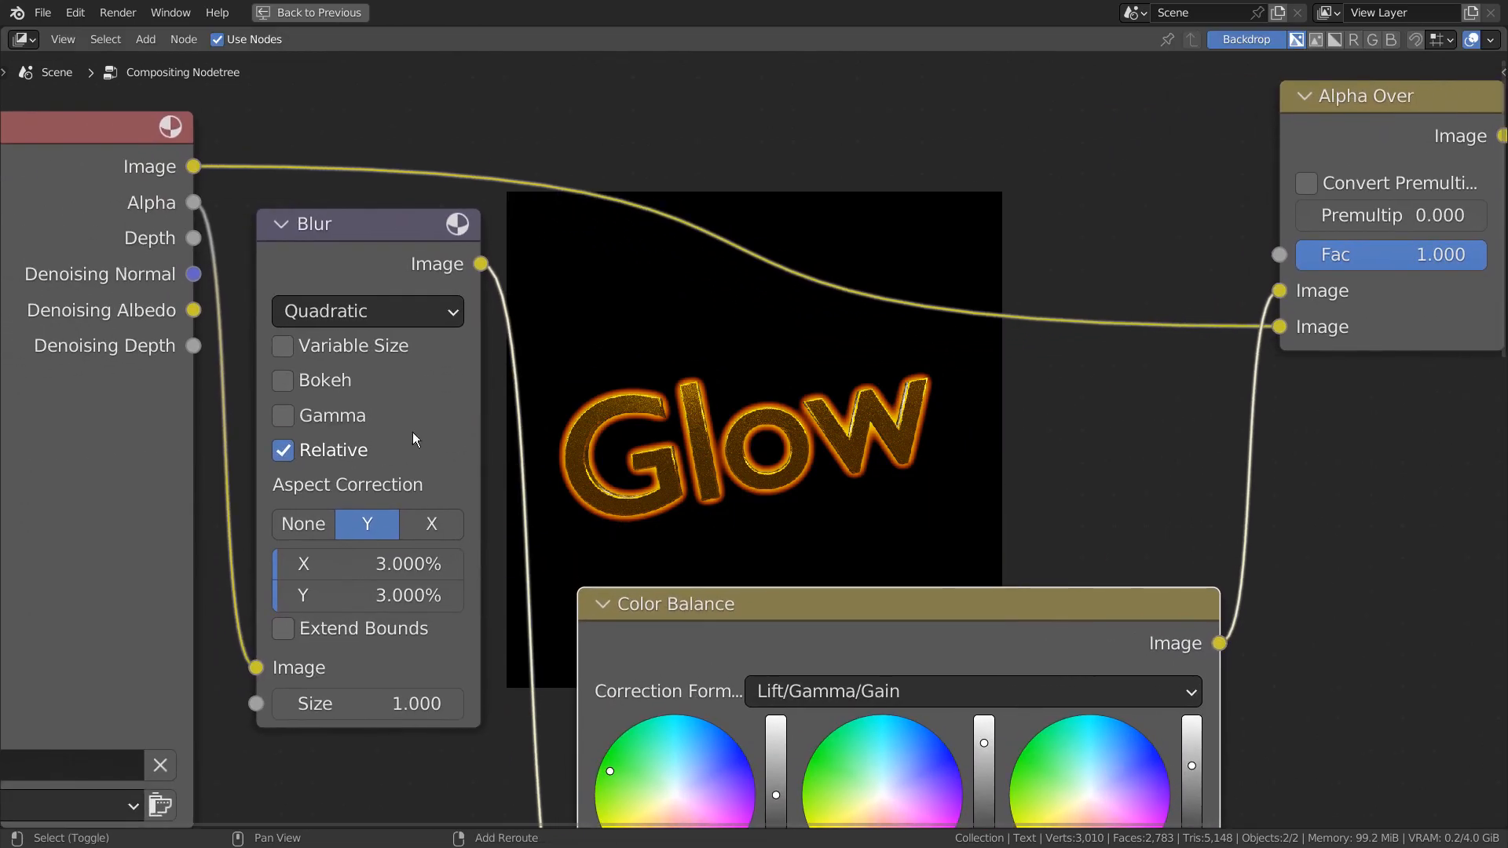
click(425, 524)
click(379, 526)
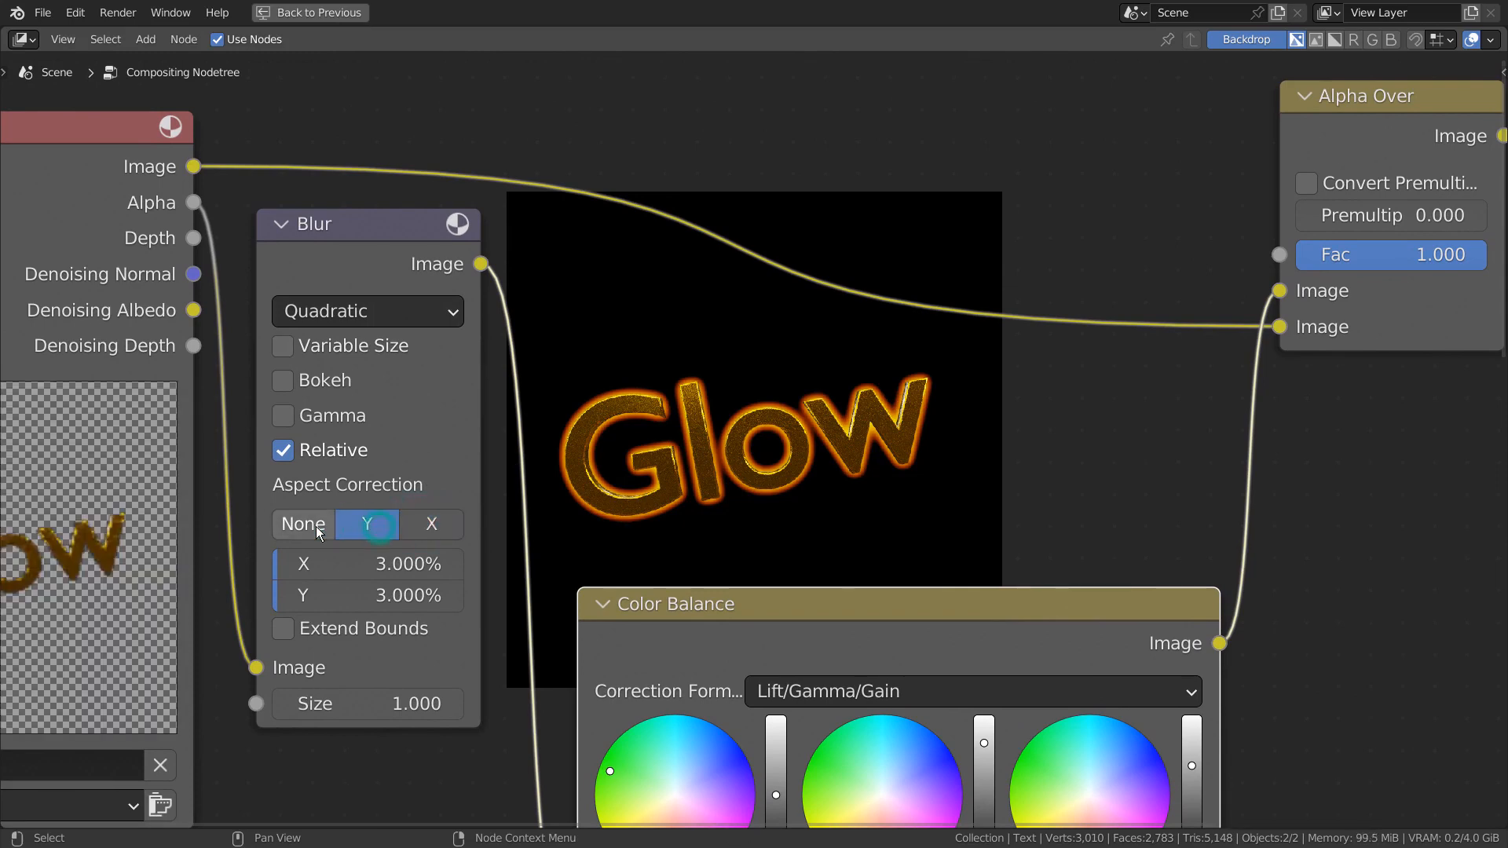
click(314, 525)
click(356, 525)
click(411, 520)
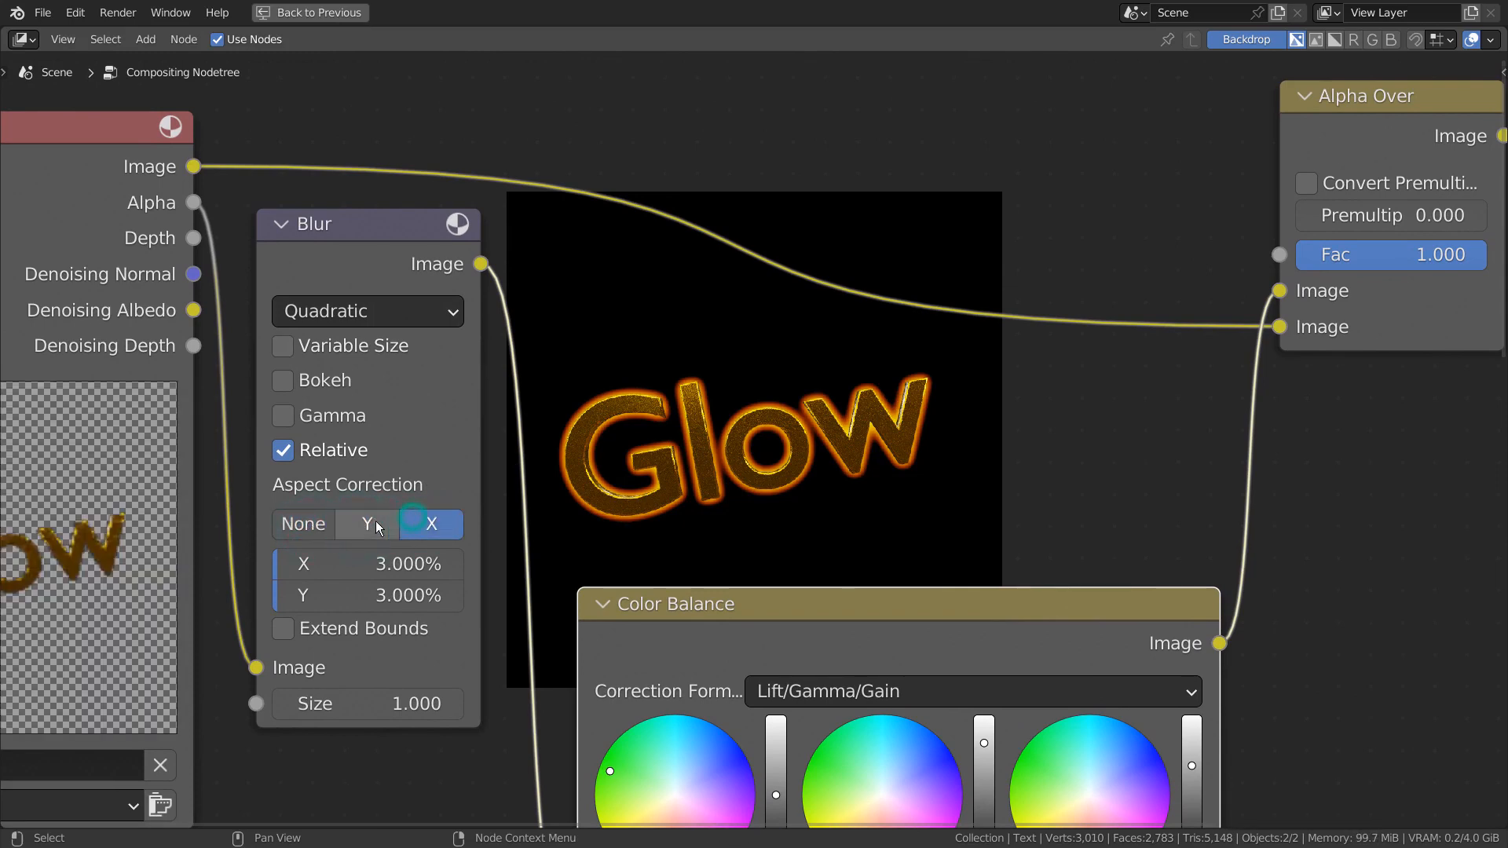
click(377, 528)
Toggle the Blur node's Relative option off and on to compare the glow, leaving it enabled
click(284, 451)
click(284, 452)
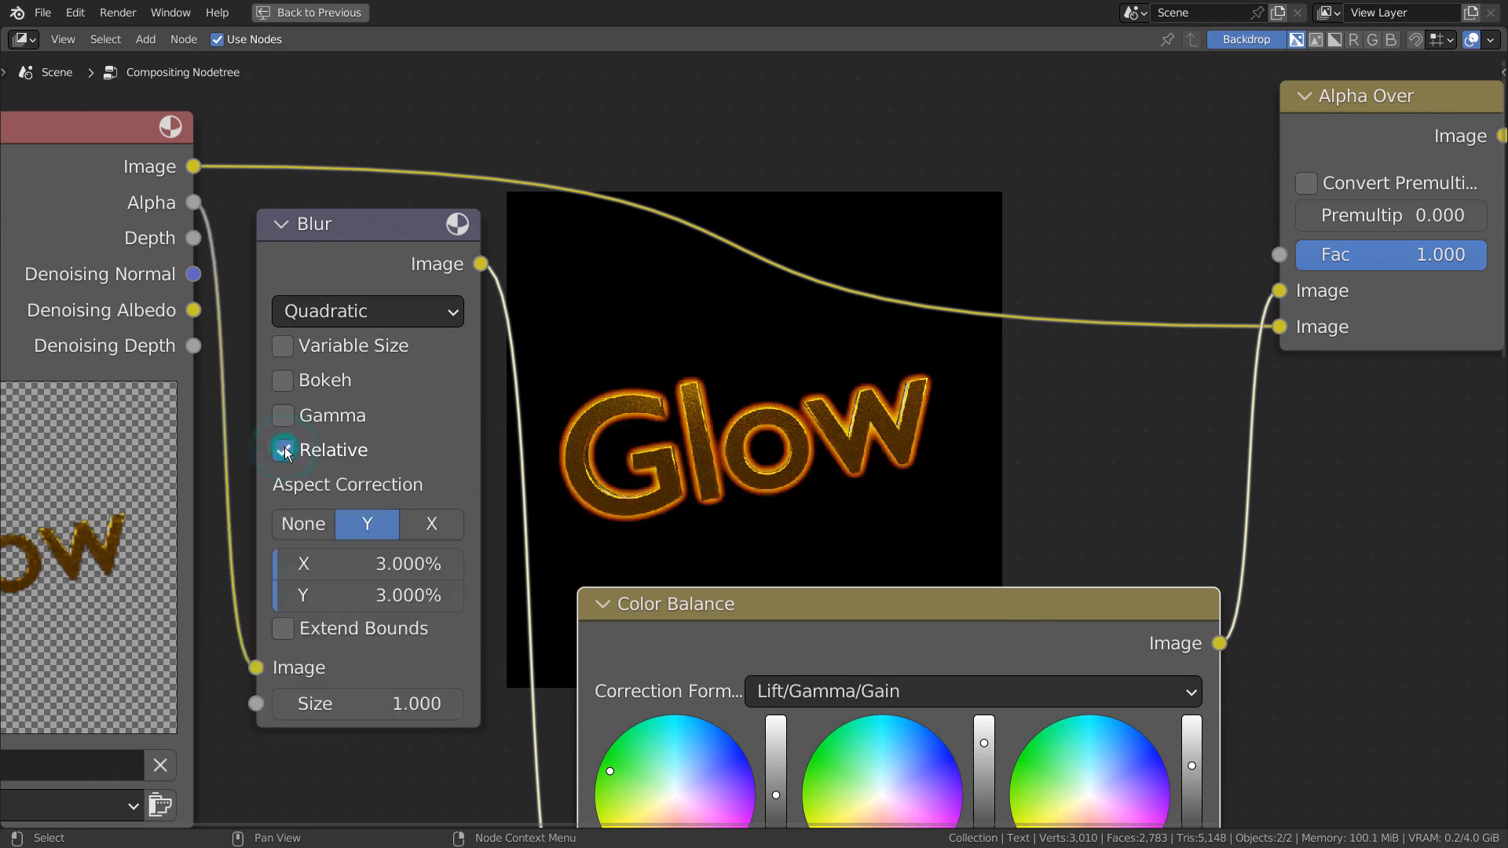
click(284, 451)
click(284, 451)
click(283, 451)
click(284, 451)
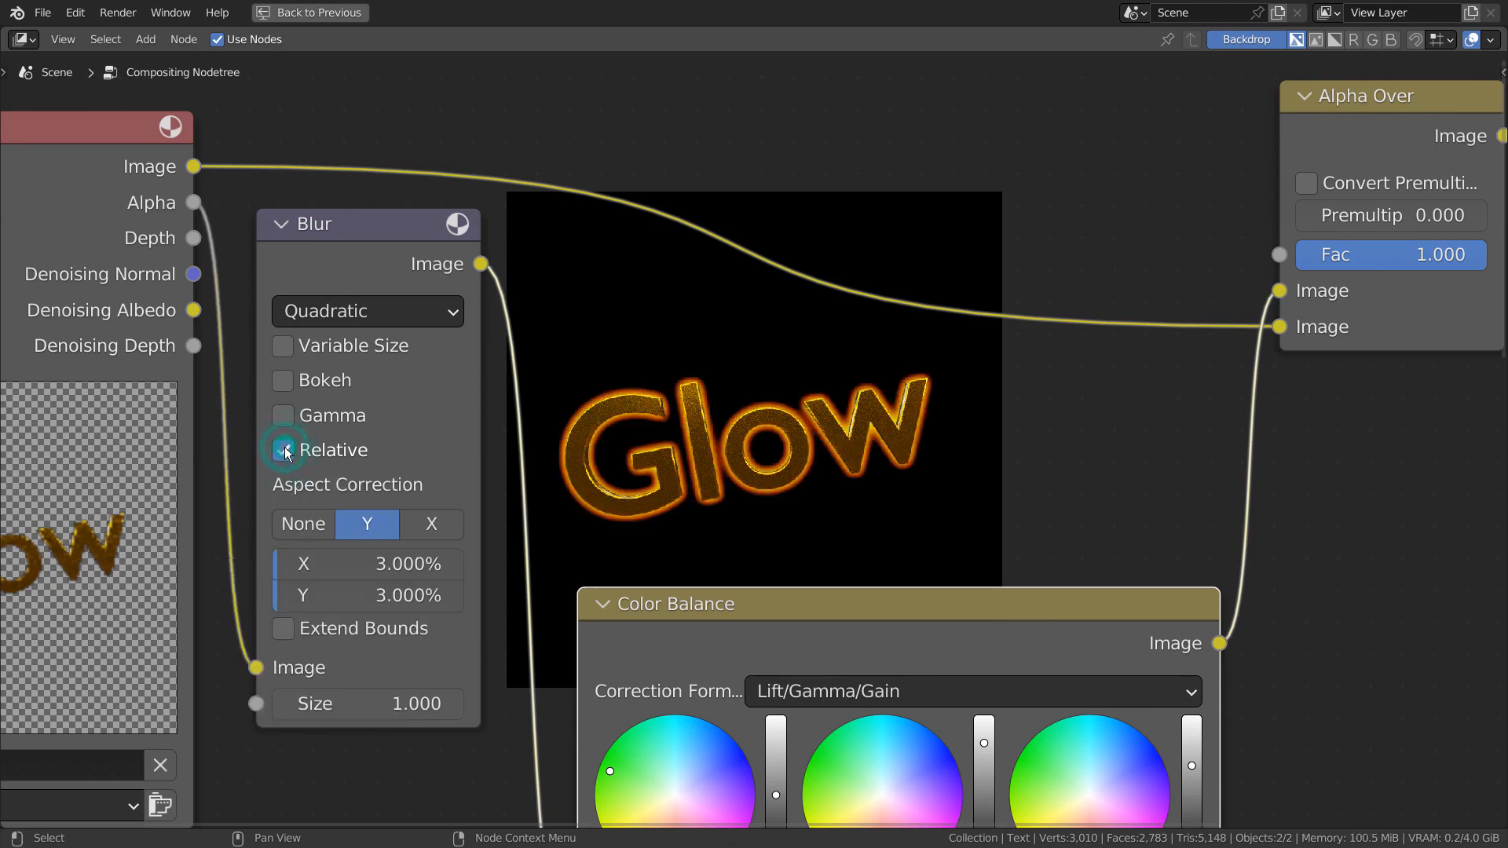
Toggle the Blur node's Gamma option on and off to compare the glow, leaving it disabled
click(283, 416)
click(283, 416)
click(283, 416)
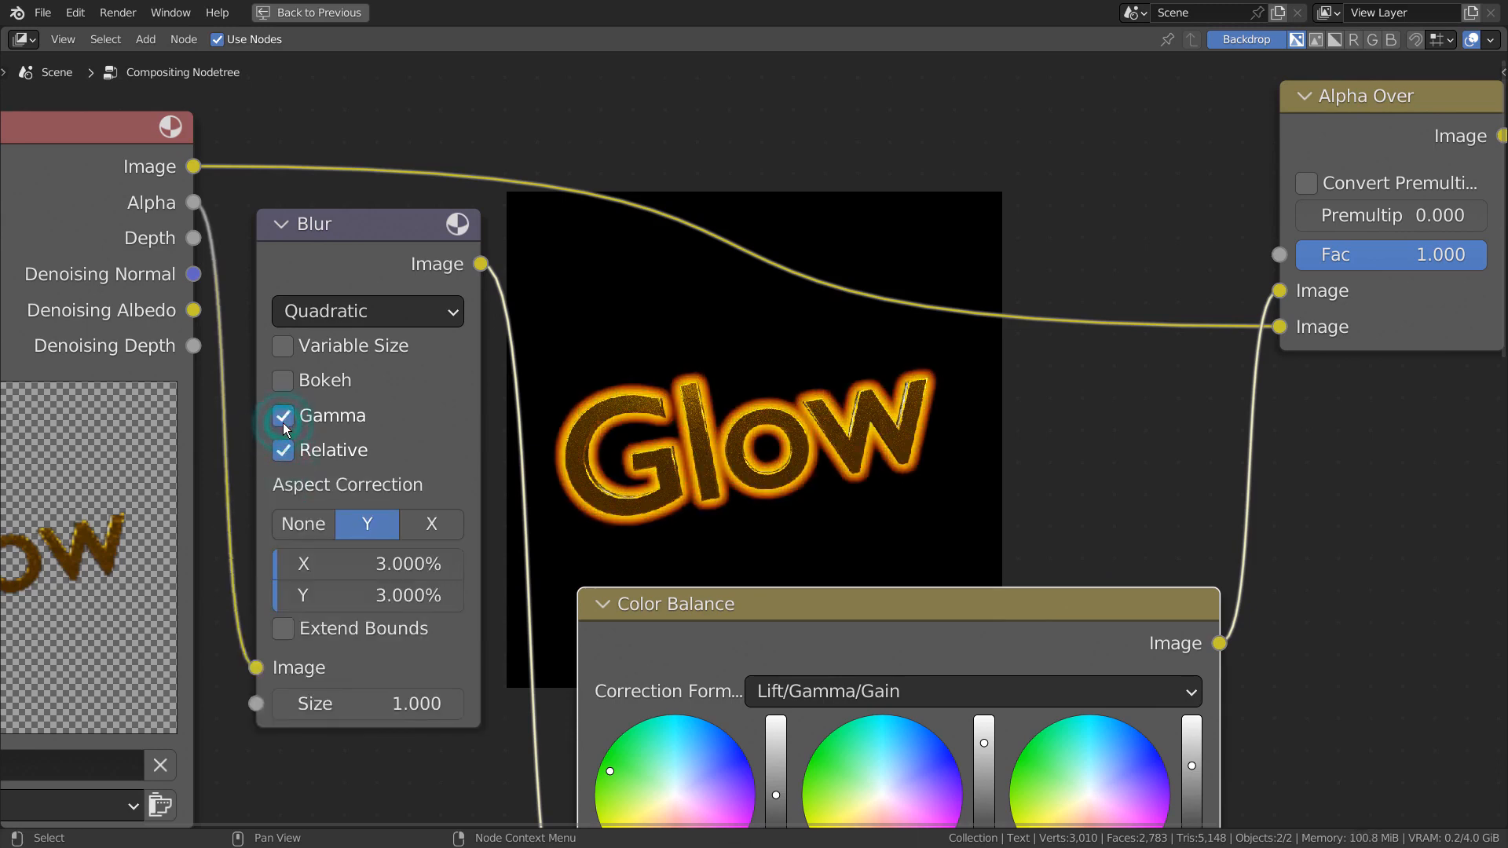
click(283, 424)
click(283, 424)
click(284, 424)
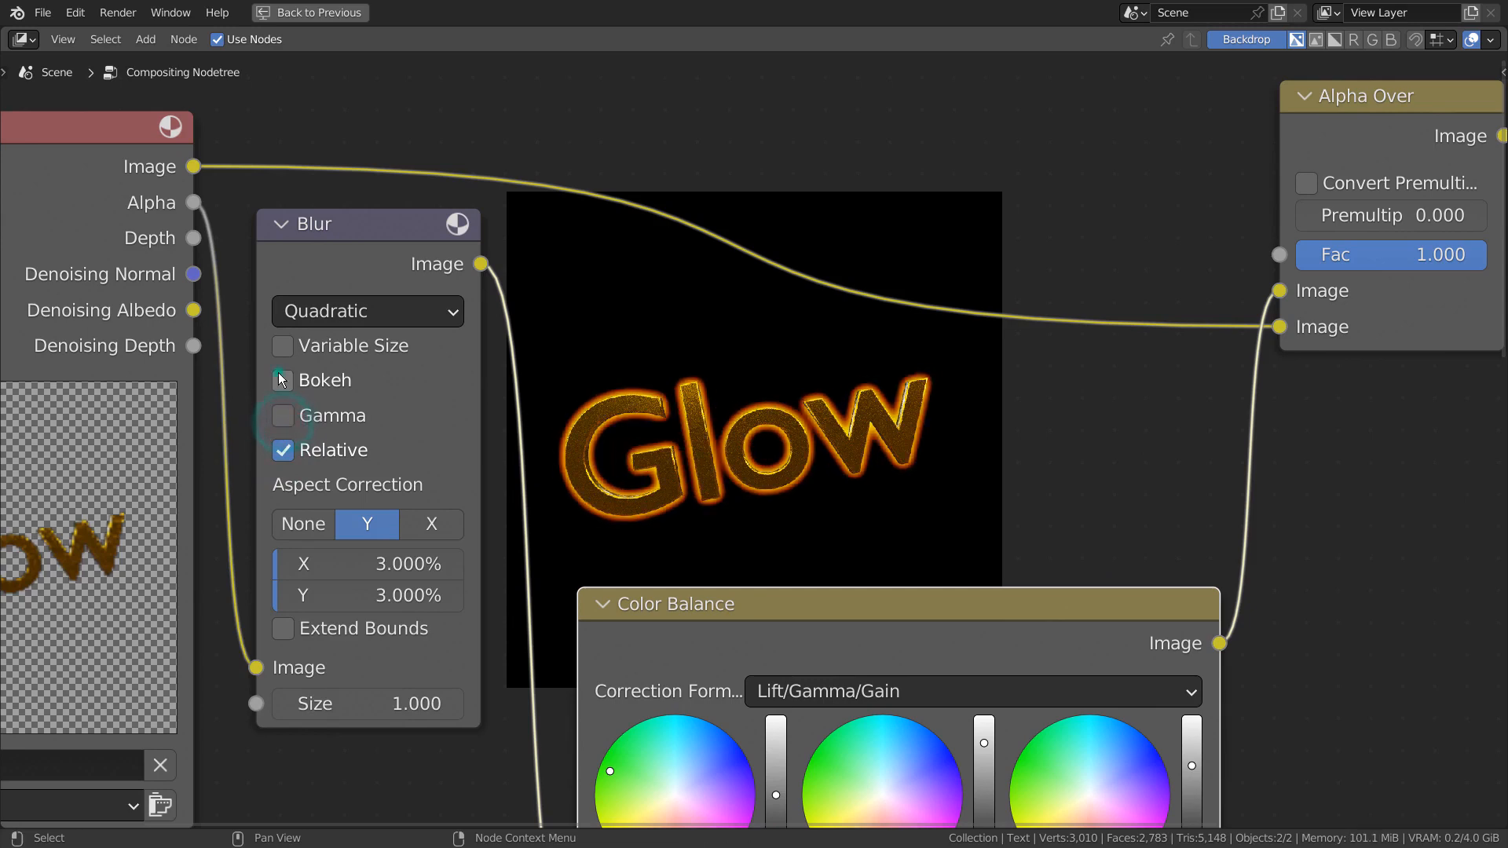
Test the Blur node's Bokeh, Variable Size, Relative and Gamma options, leaving only Relative enabled
click(282, 380)
click(282, 380)
click(276, 349)
click(277, 349)
click(285, 443)
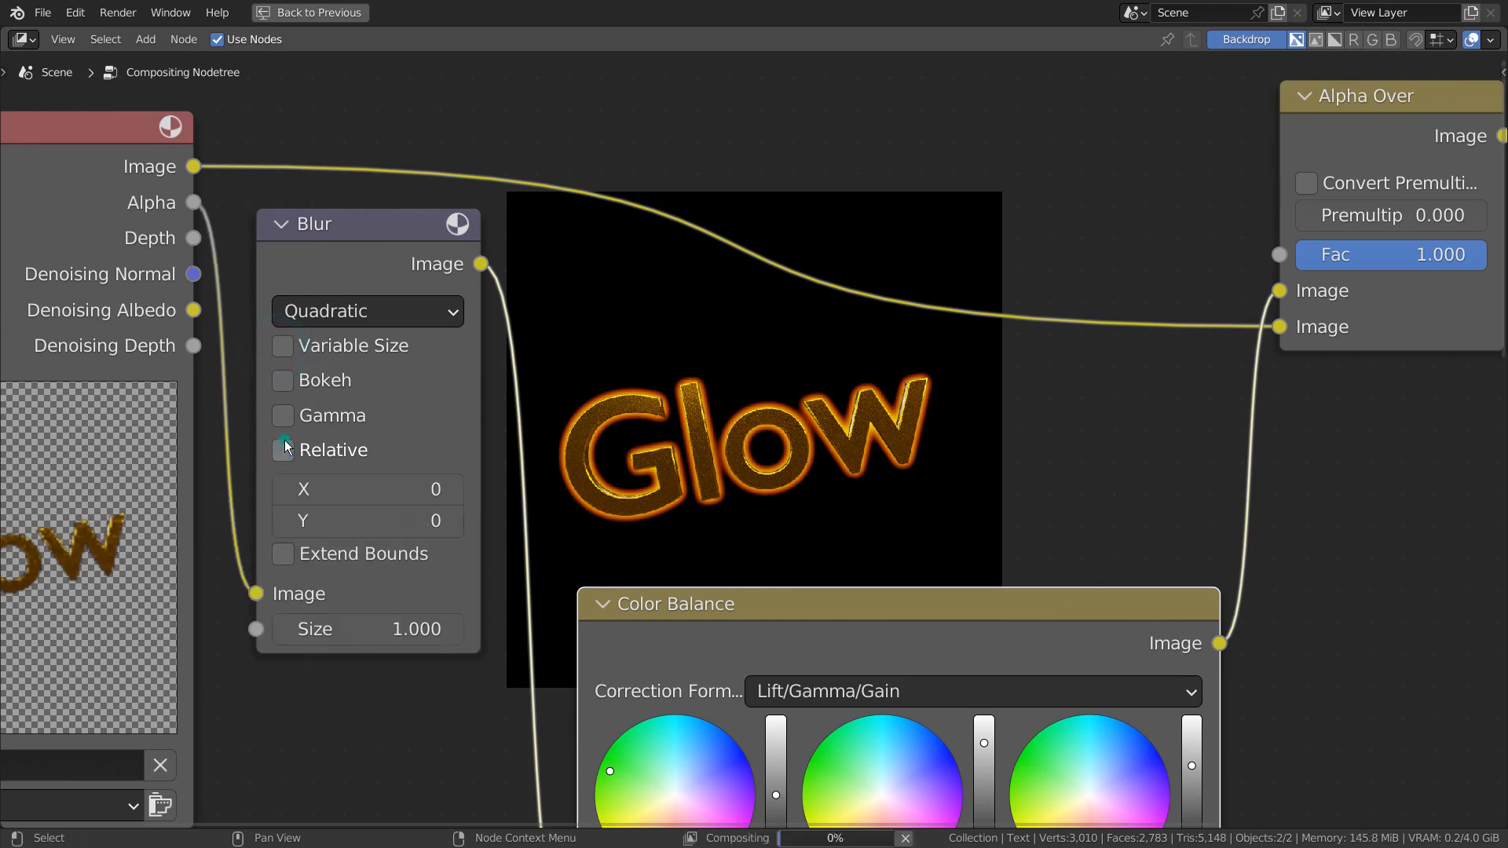
click(283, 415)
click(282, 450)
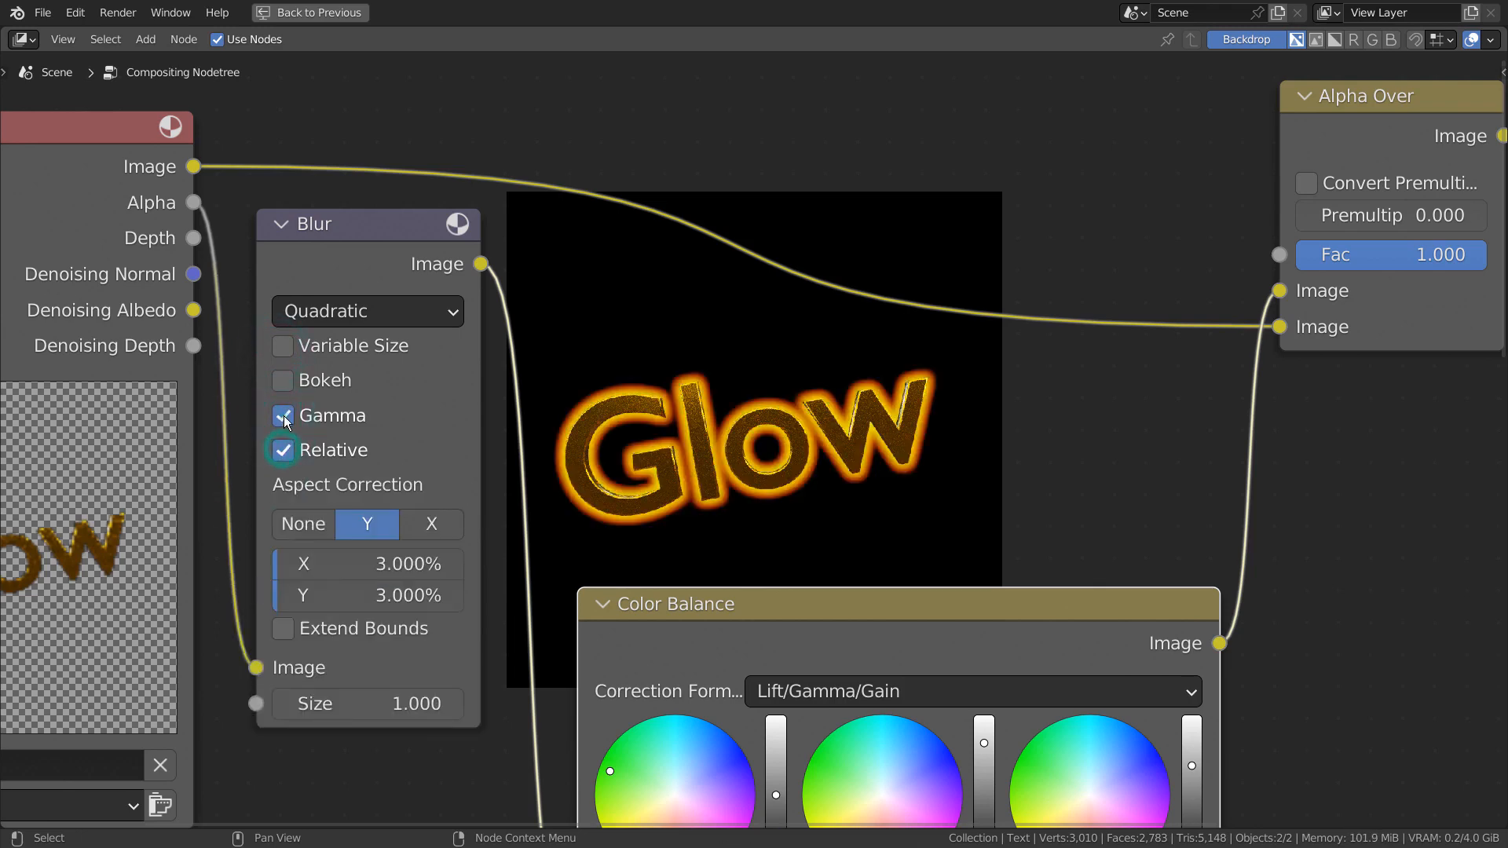
click(283, 416)
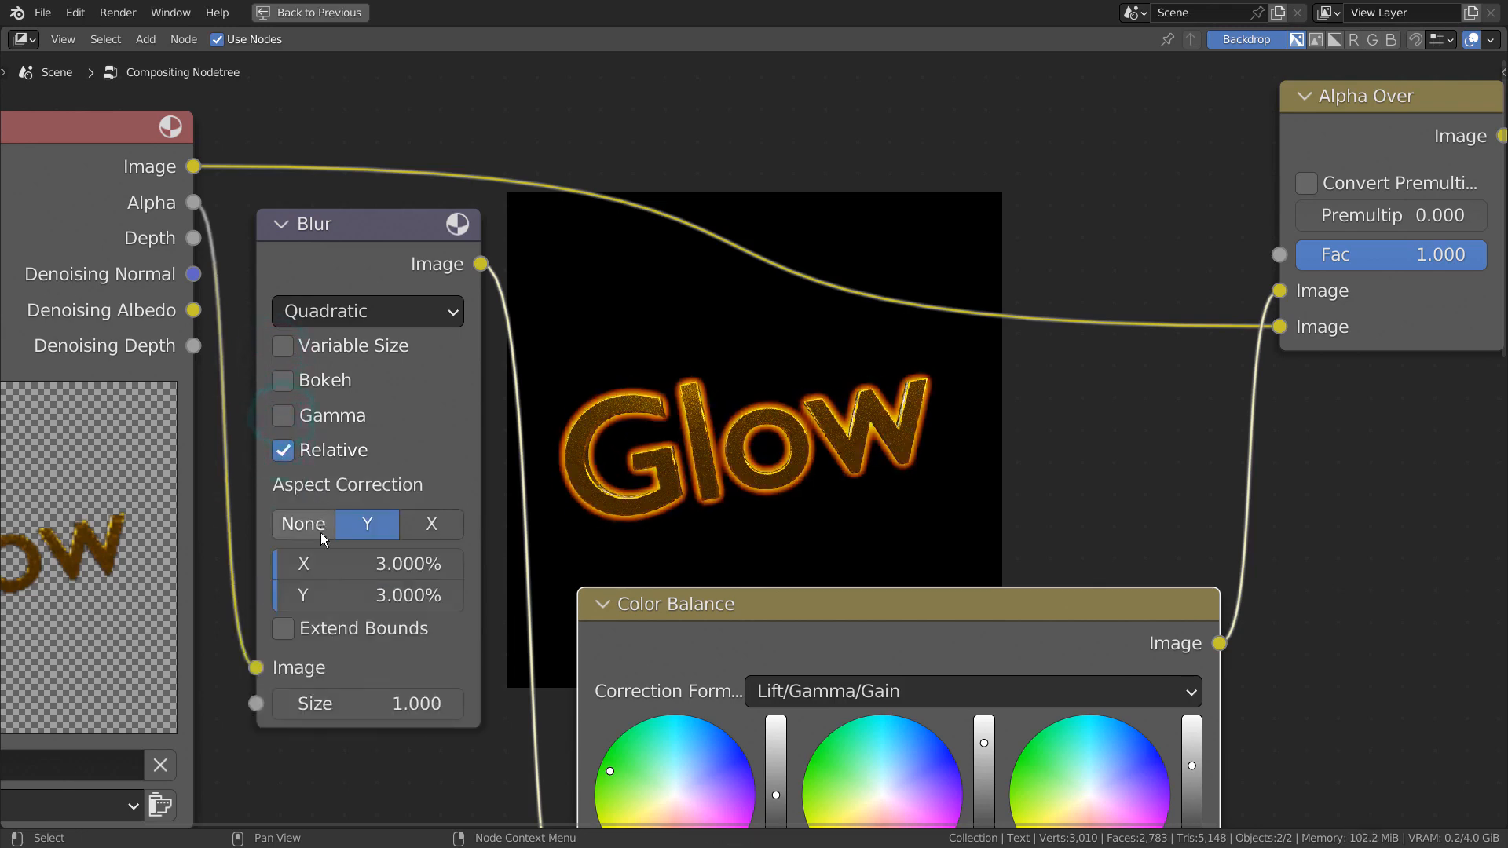
Try larger X and Y blur sizes, including 19.967% for Y, and restore both
drag(344, 560, 502, 560)
shift+drag(471, 573, 550, 594)
key(ctrl+z)
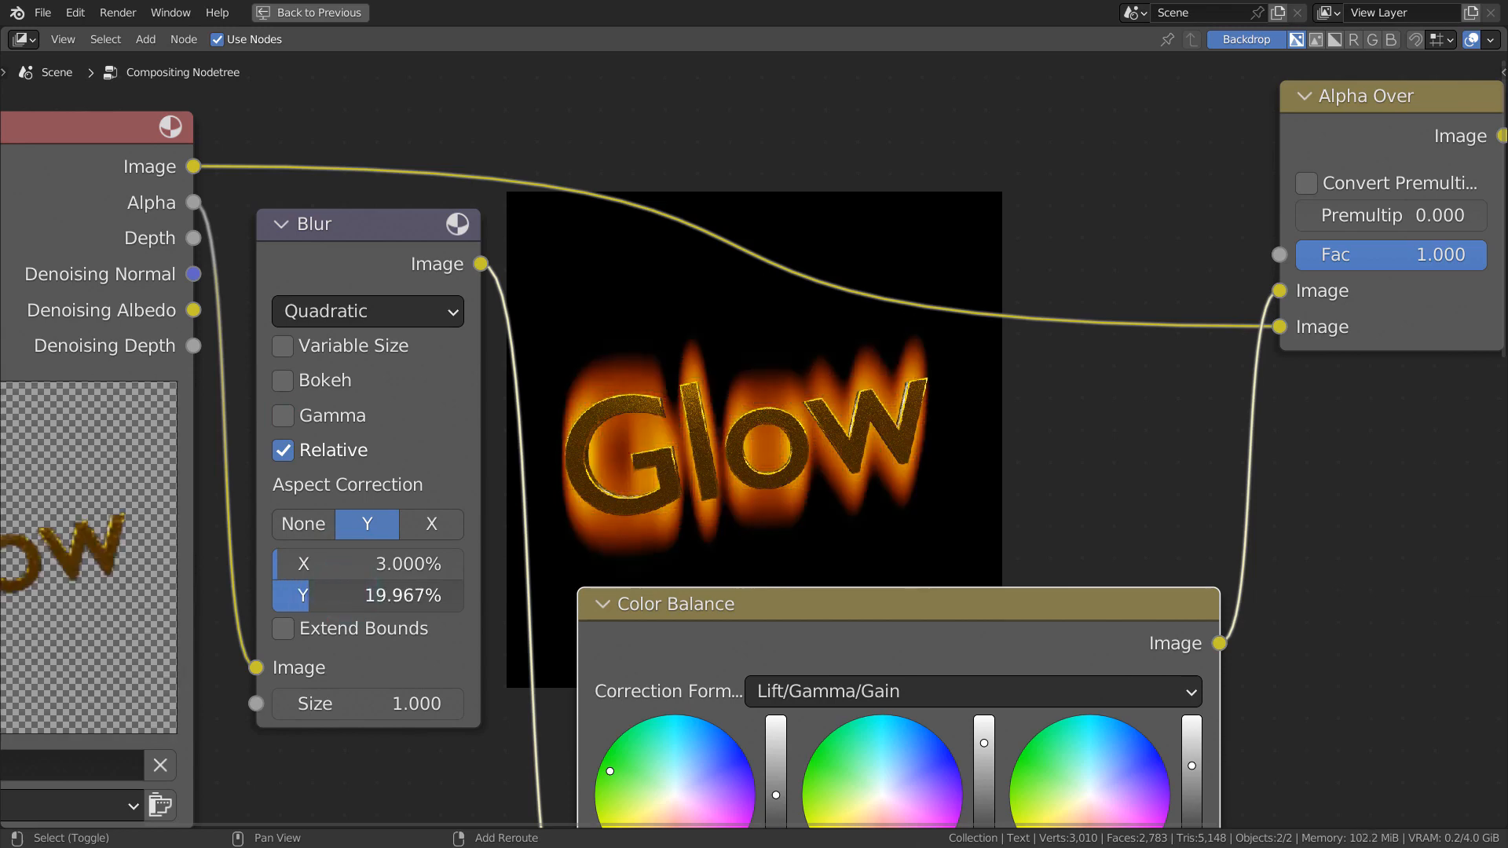
key(ctrl+z)
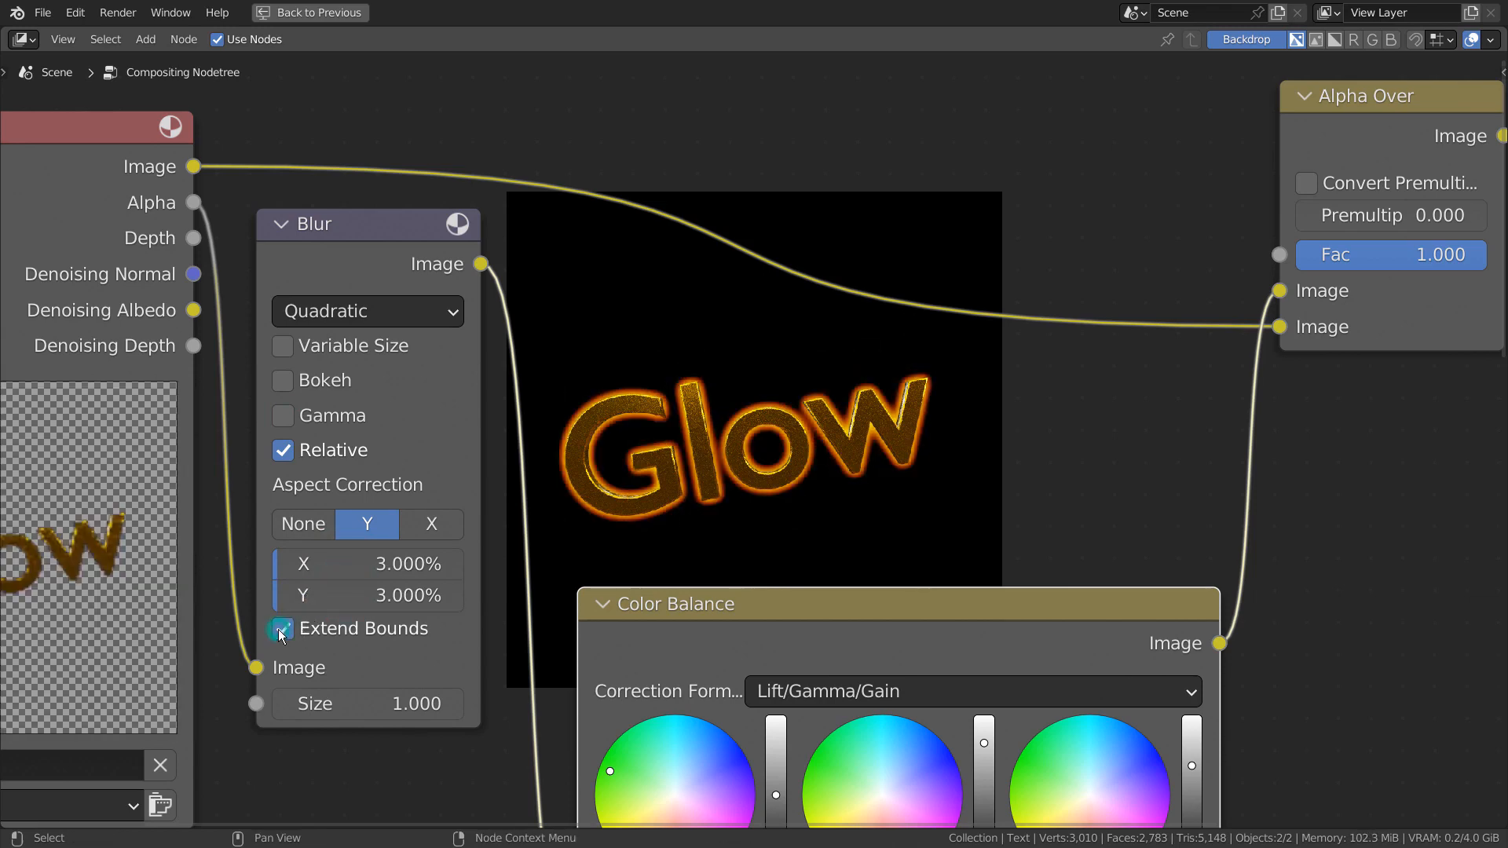
mouse_move(346, 711)
shift+mouse_down()
mouse_move(275, 704)
mouse_move(348, 708)
shift+mouse_up()
Enlarge the backdrop to a zoom of 2.13 and raise the Color Balance node so its colour wheels are in view
key(n)
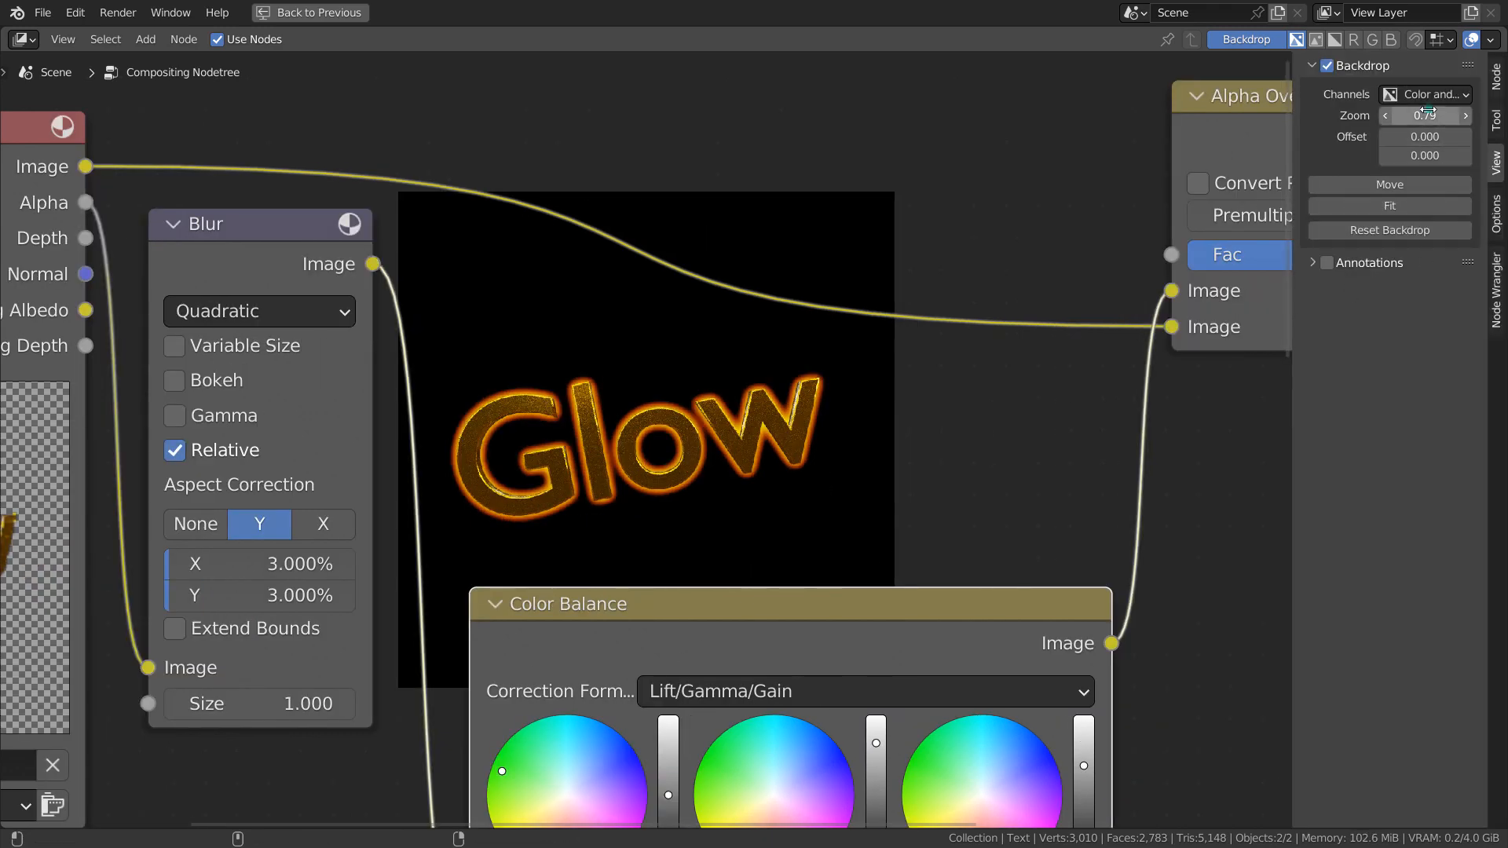
drag(1425, 114, 1465, 114)
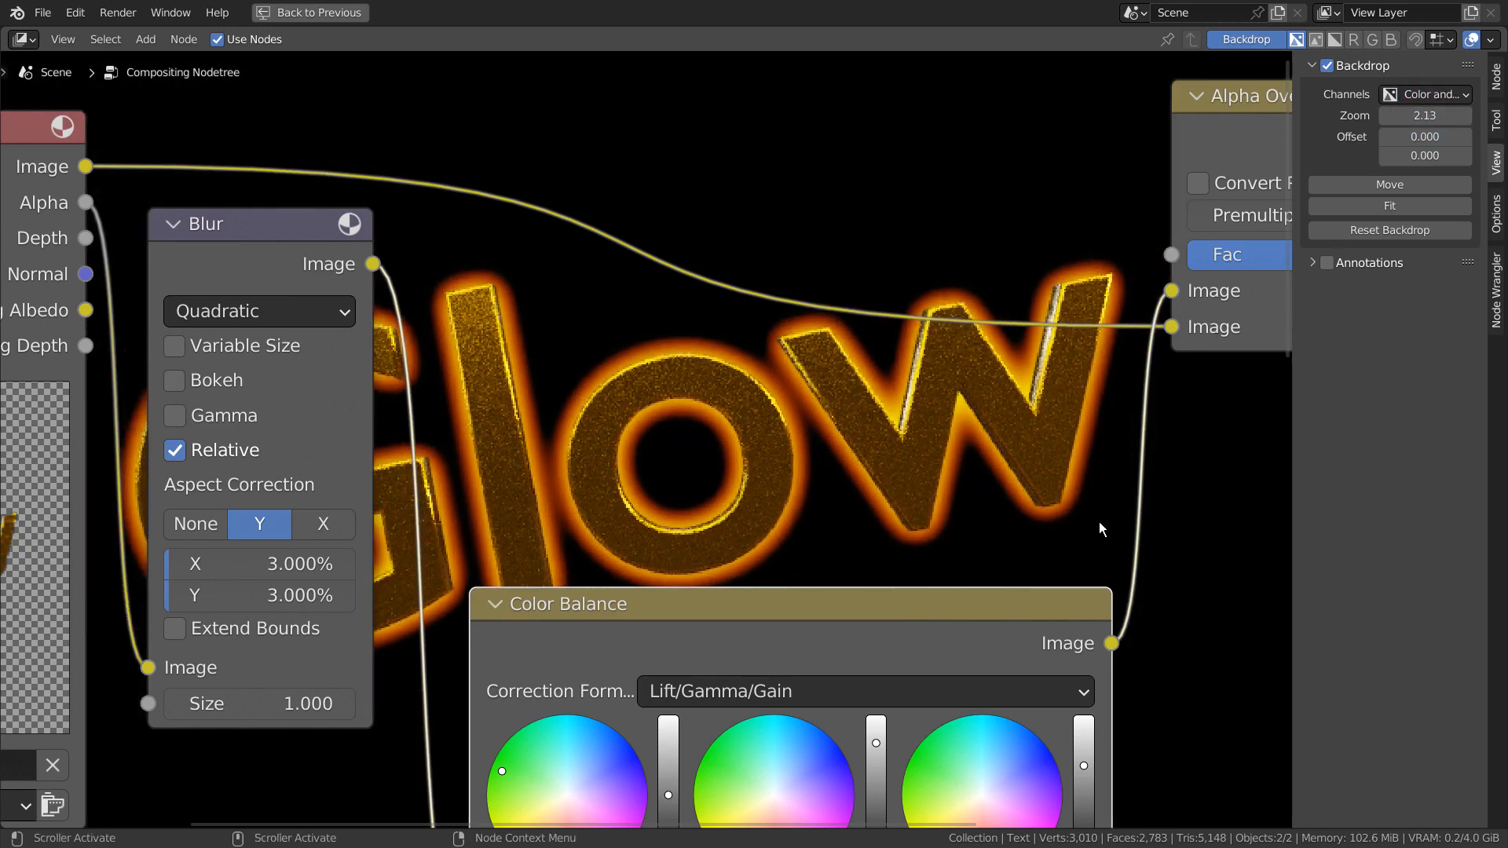
drag(1016, 604, 976, 474)
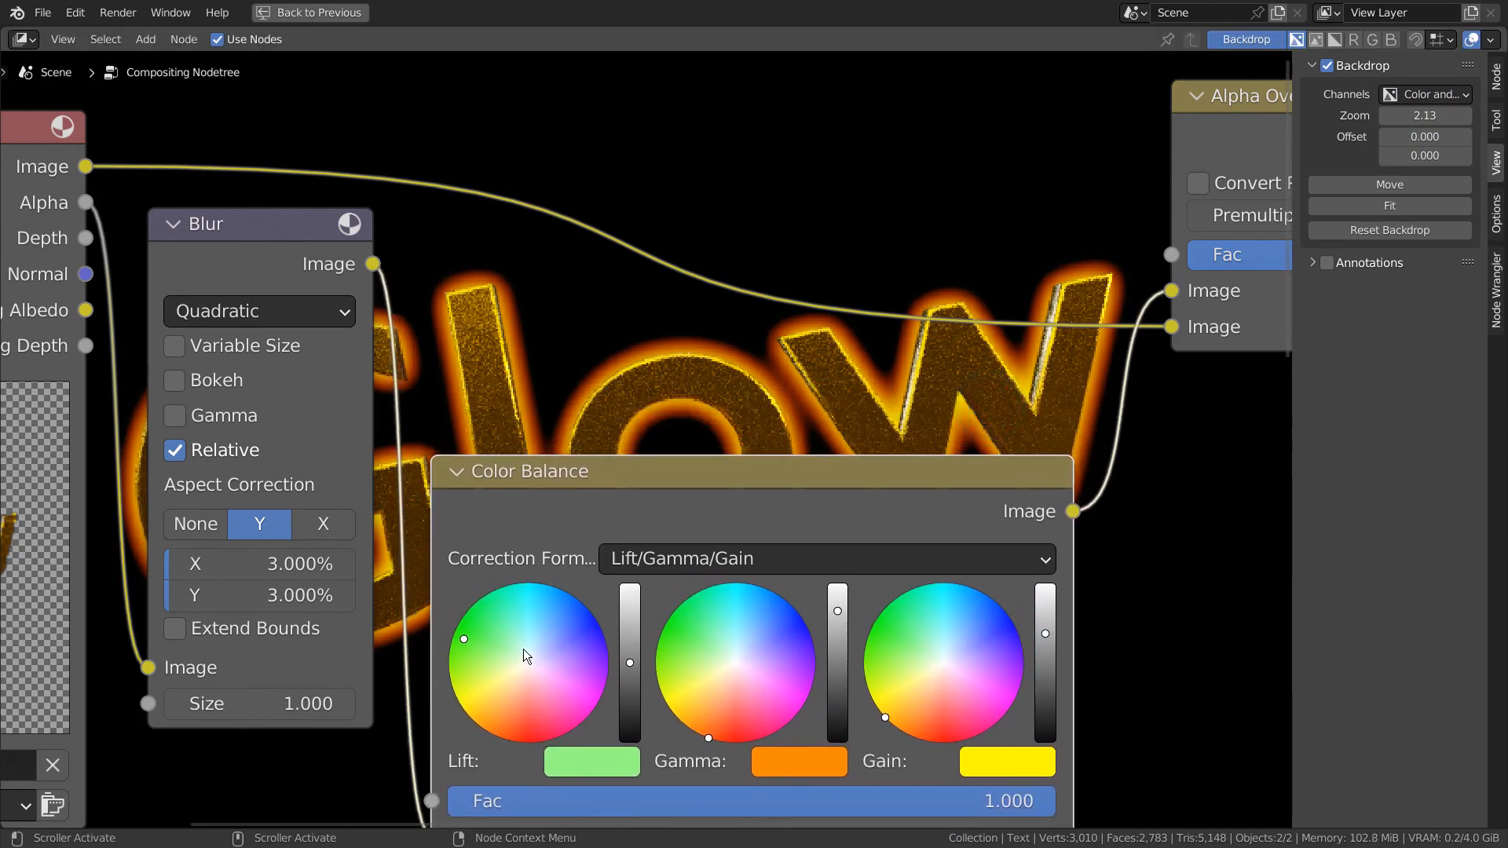
Try a cream Lift colour in the Color Balance node, undo it, and test darker and brighter Lift levels
drag(511, 633, 495, 683)
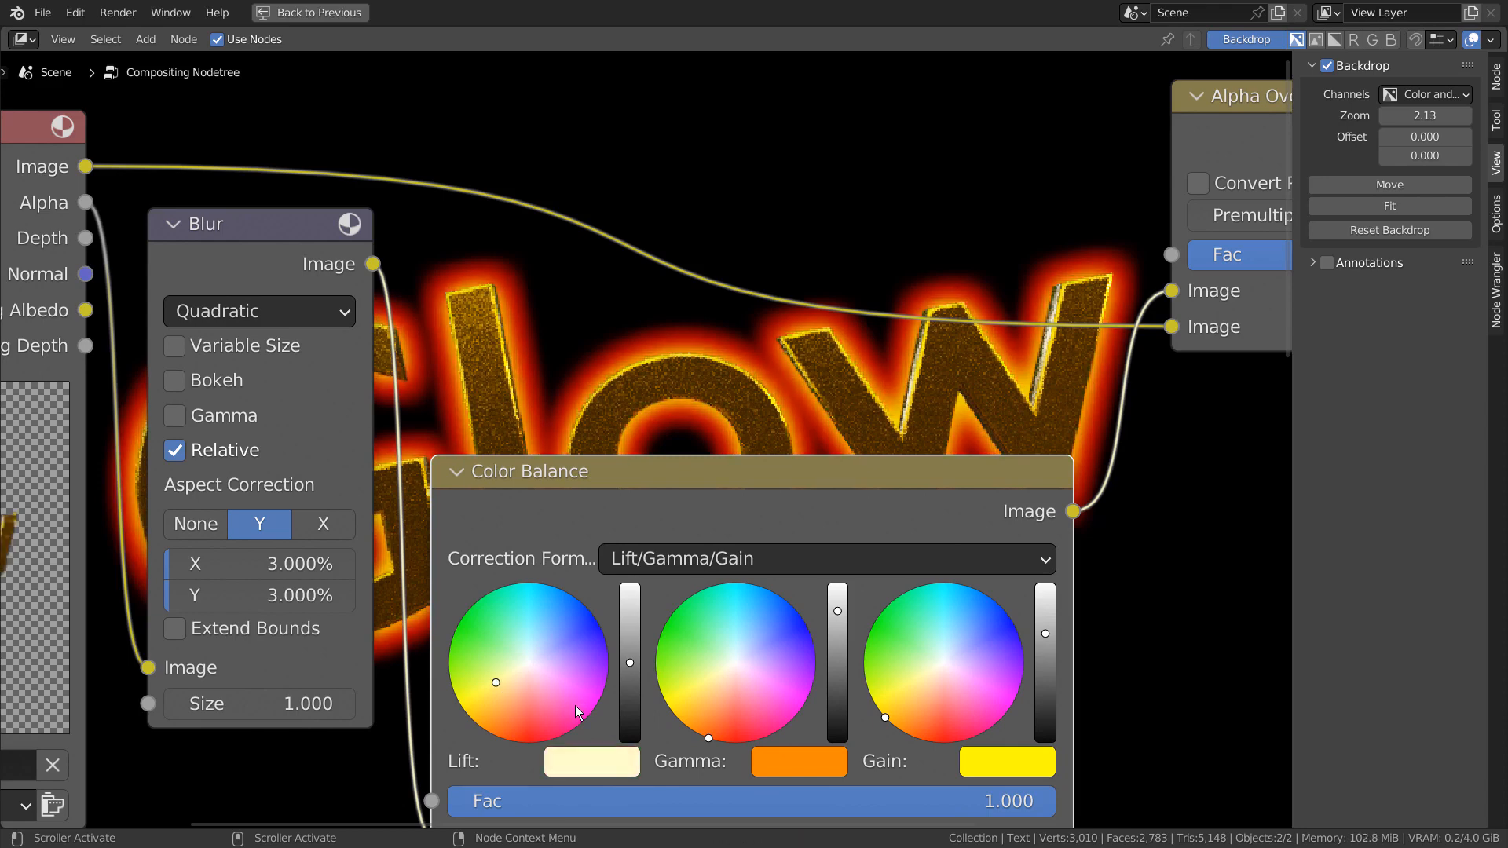
key(ctrl+z)
mouse_move(635, 666)
mouse_down()
mouse_move(633, 600)
mouse_move(630, 662)
mouse_up()
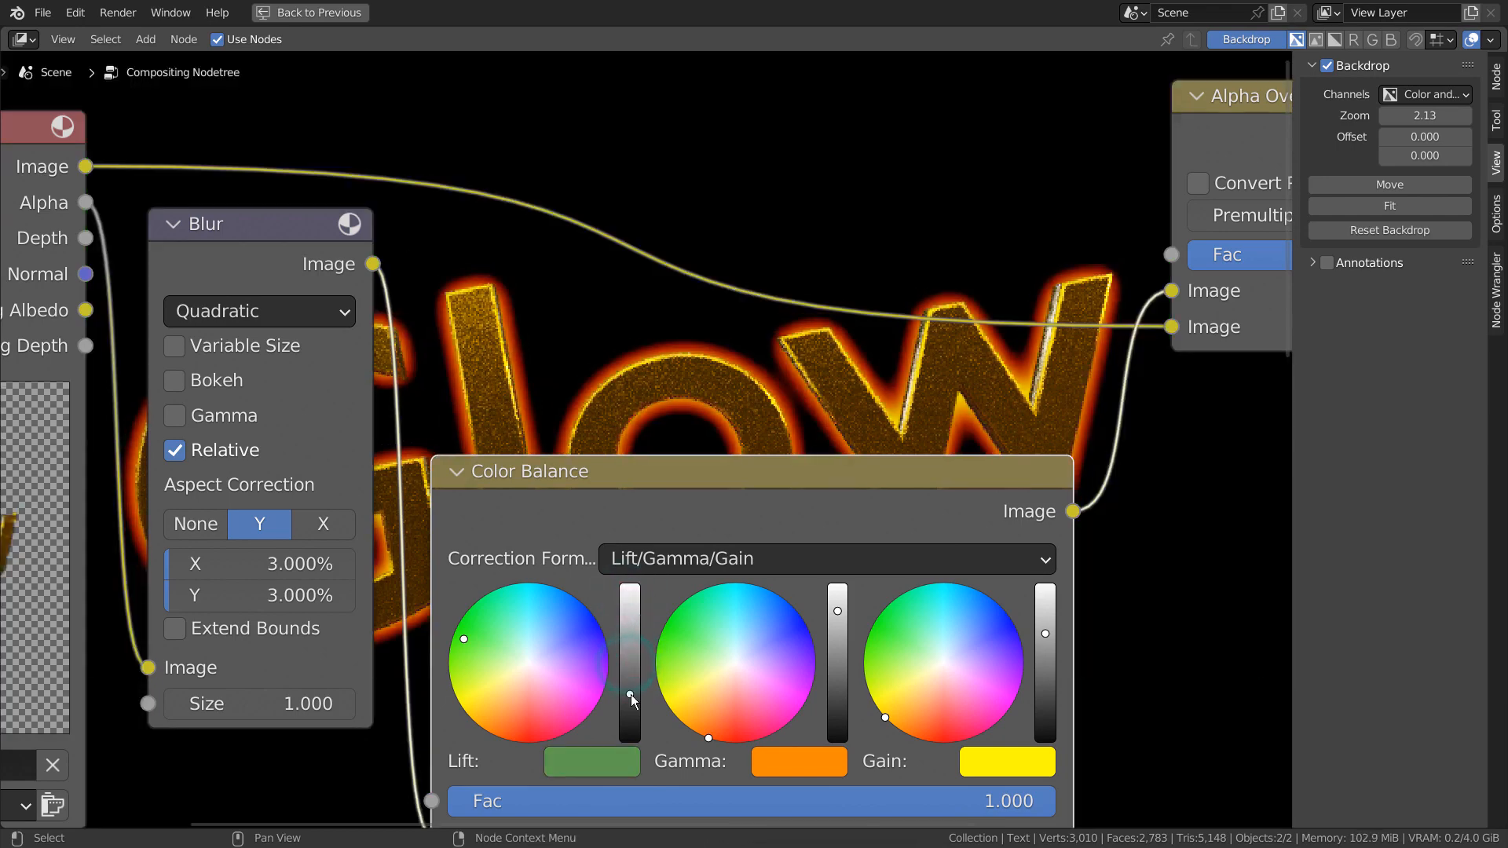
drag(630, 664, 630, 644)
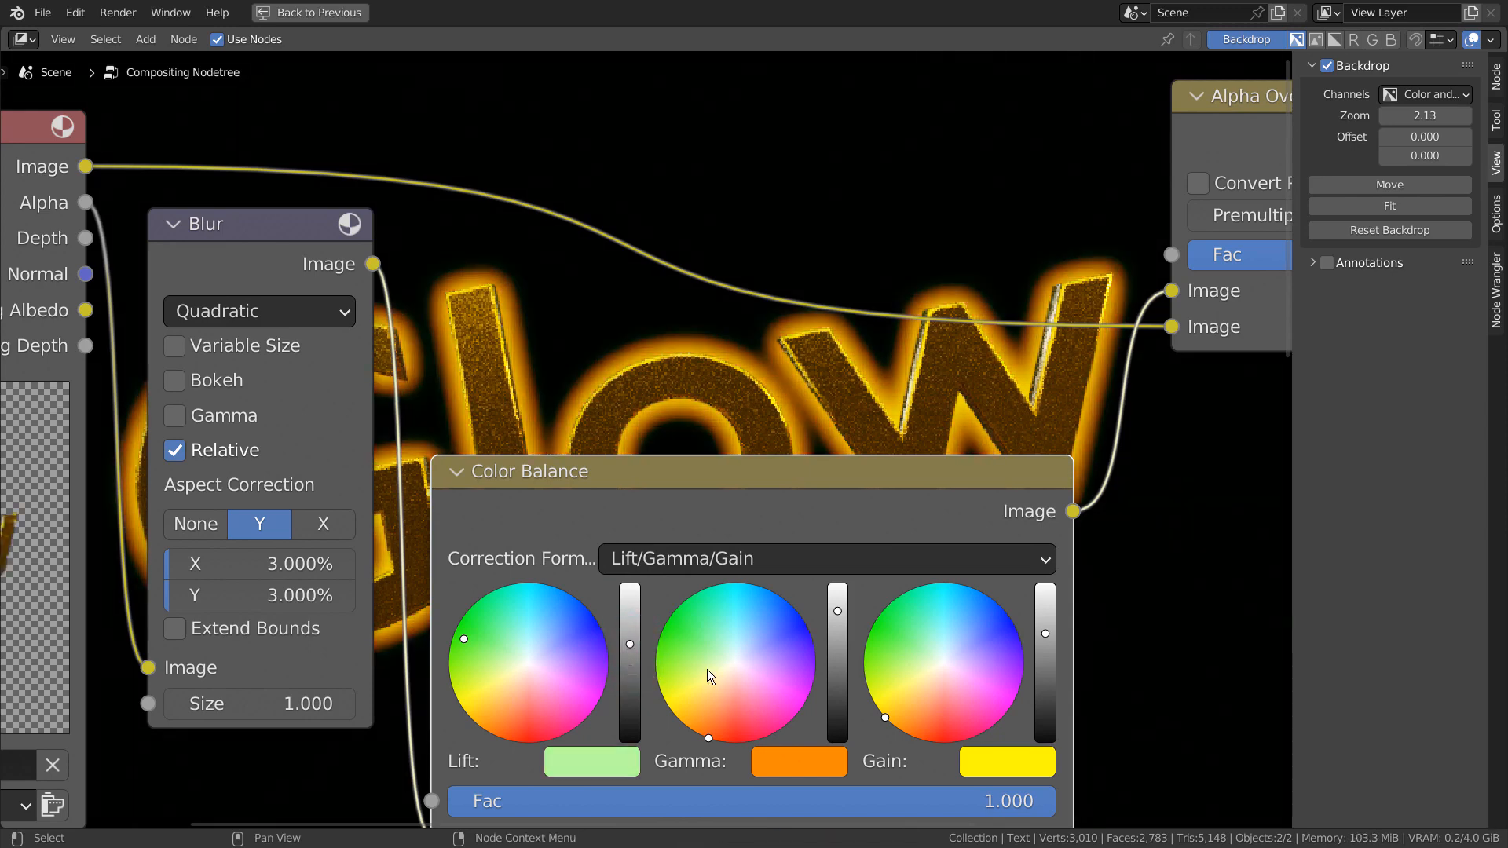
Try green and blue Gamma colours and a darker Gamma level, undoing each along with the brighter Lift level
click(690, 633)
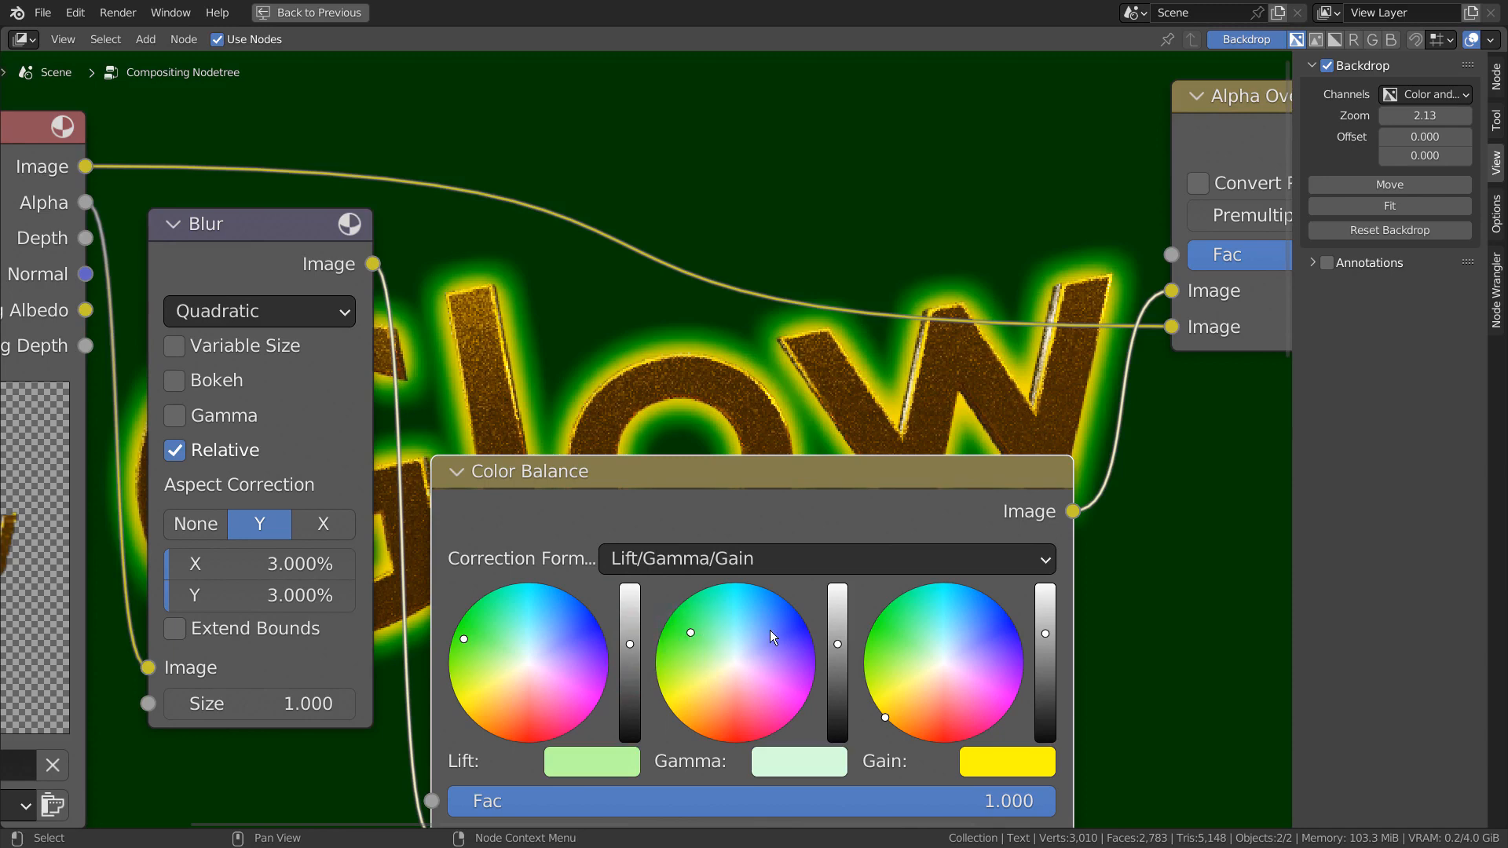
key(ctrl+z)
click(784, 627)
key(ctrl+z)
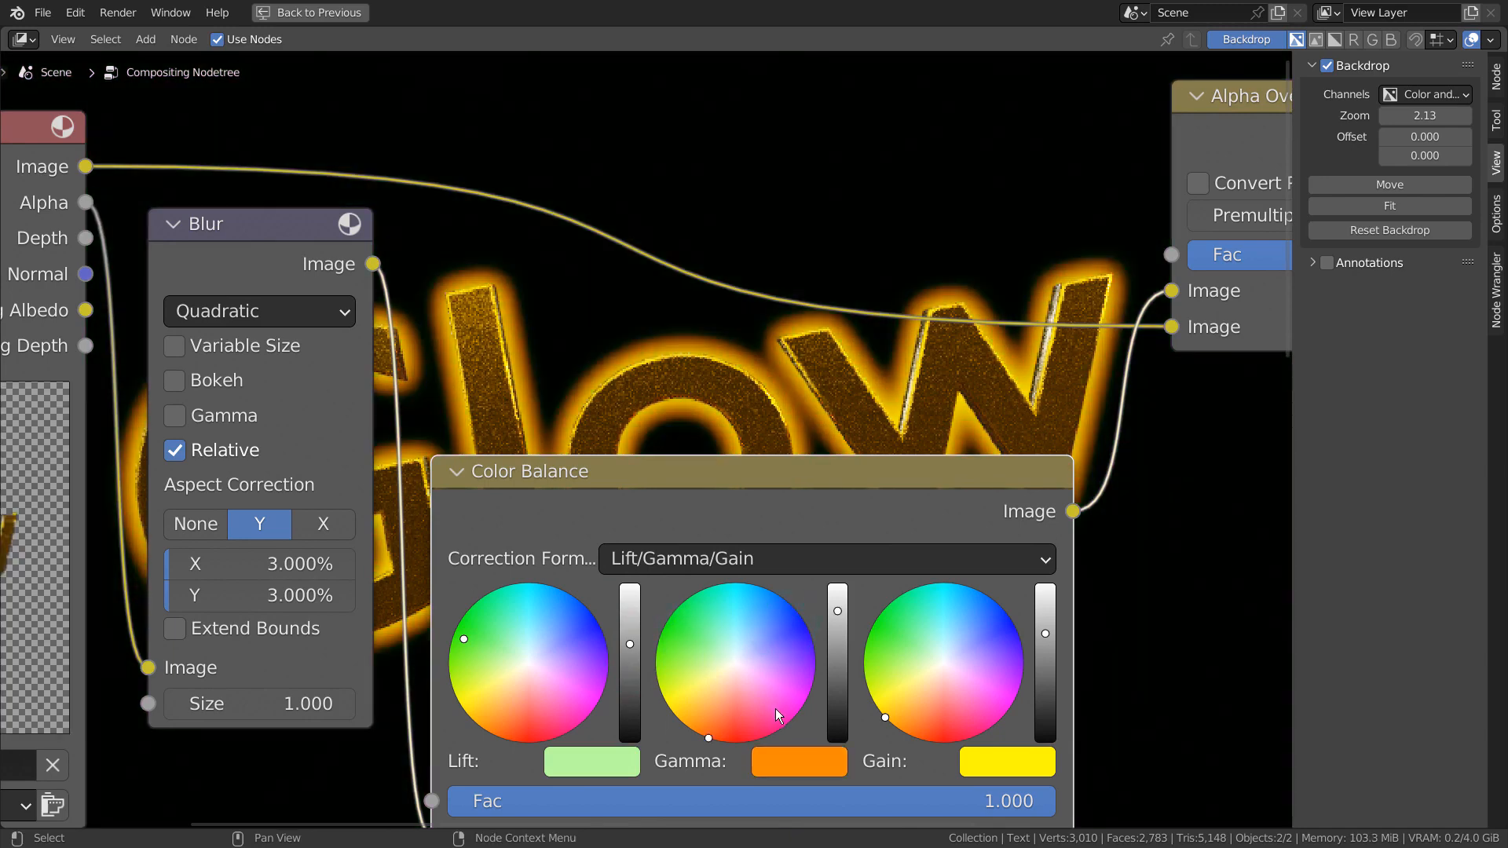
click(837, 667)
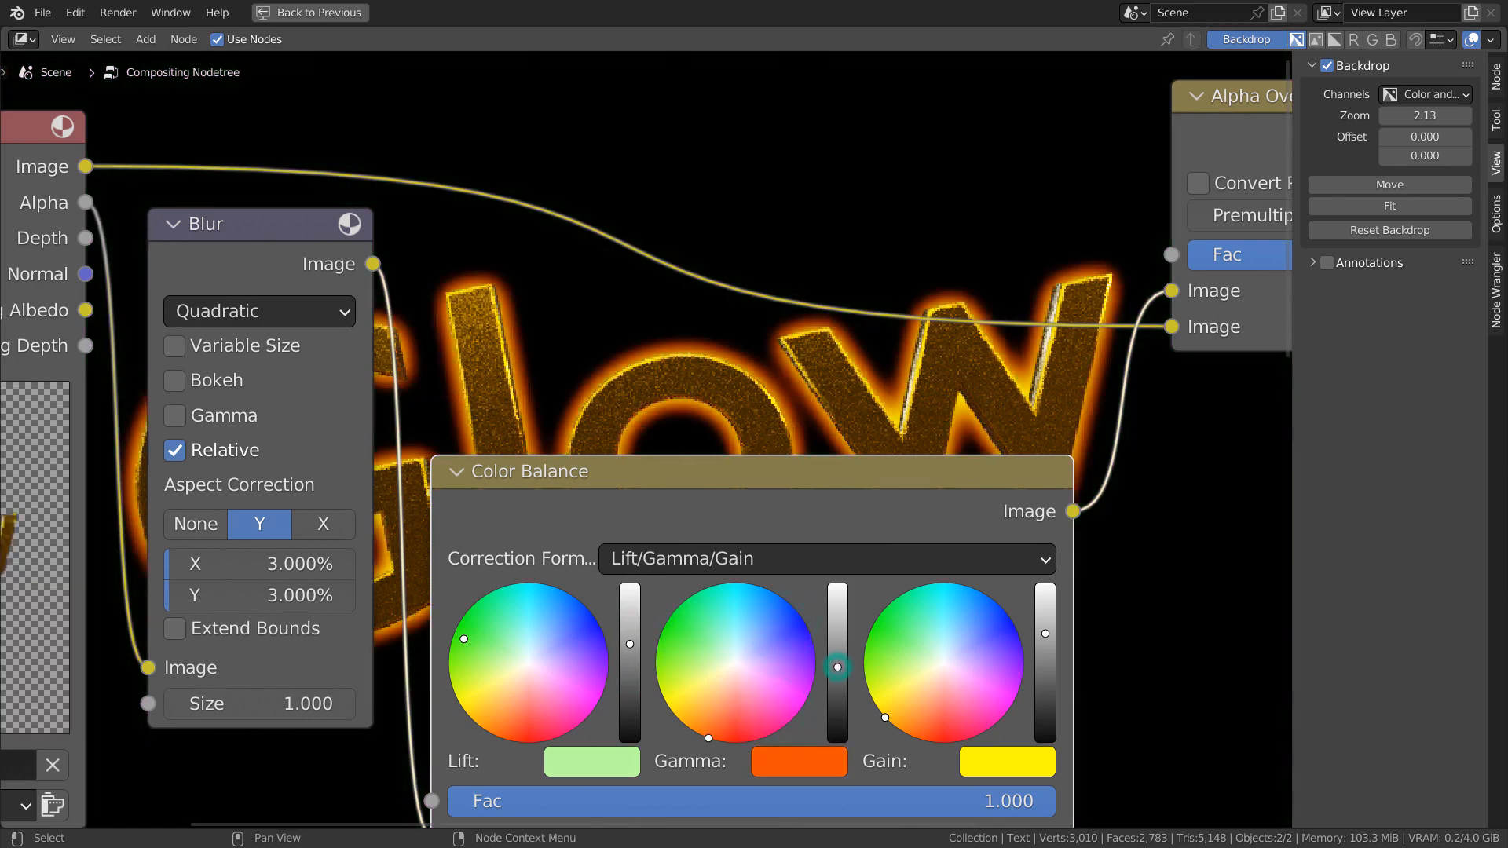
key(ctrl+z)
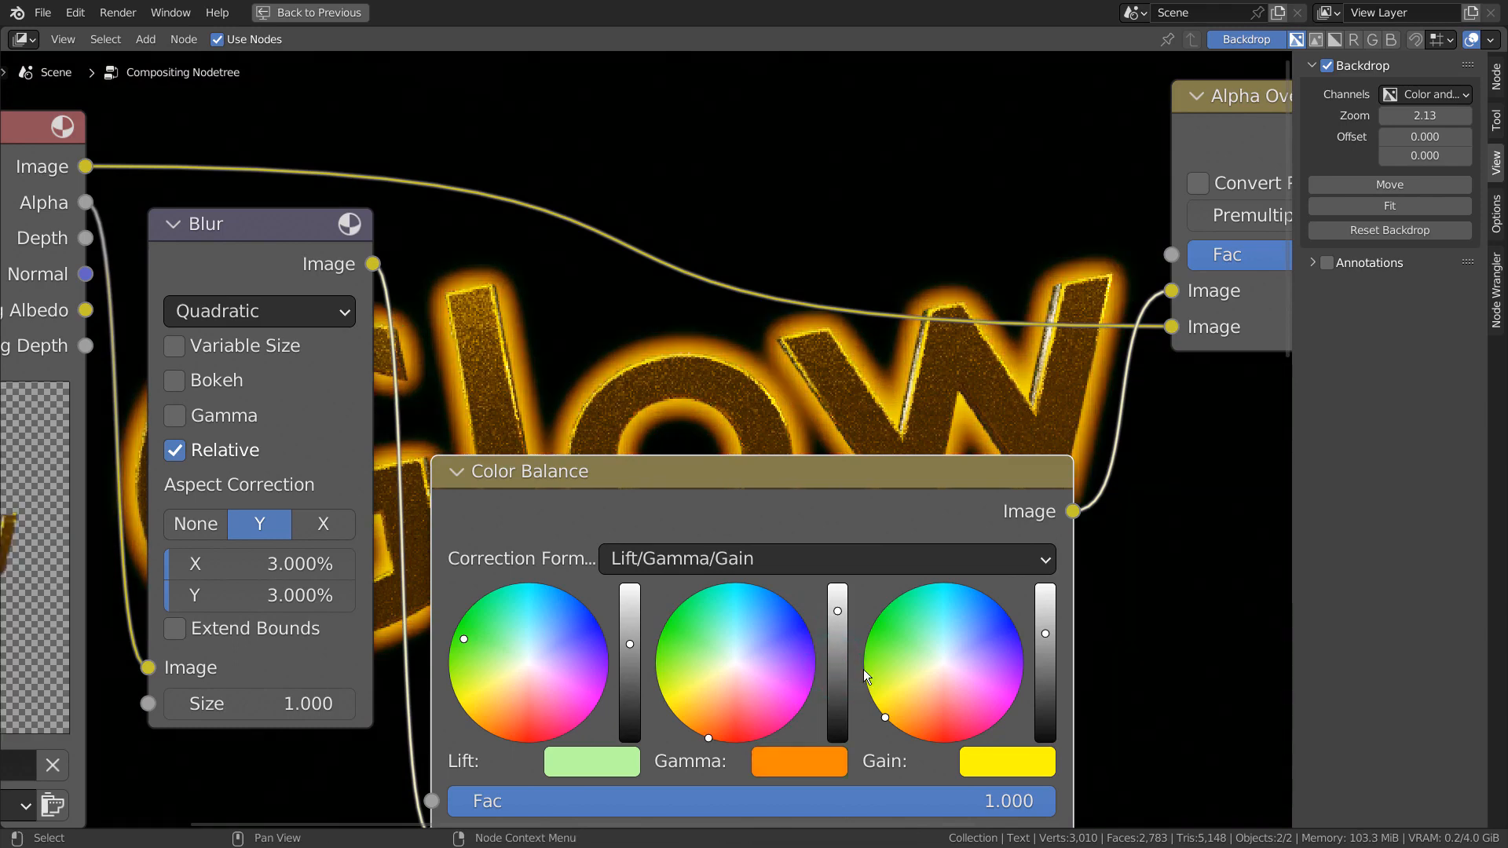
key(ctrl+z)
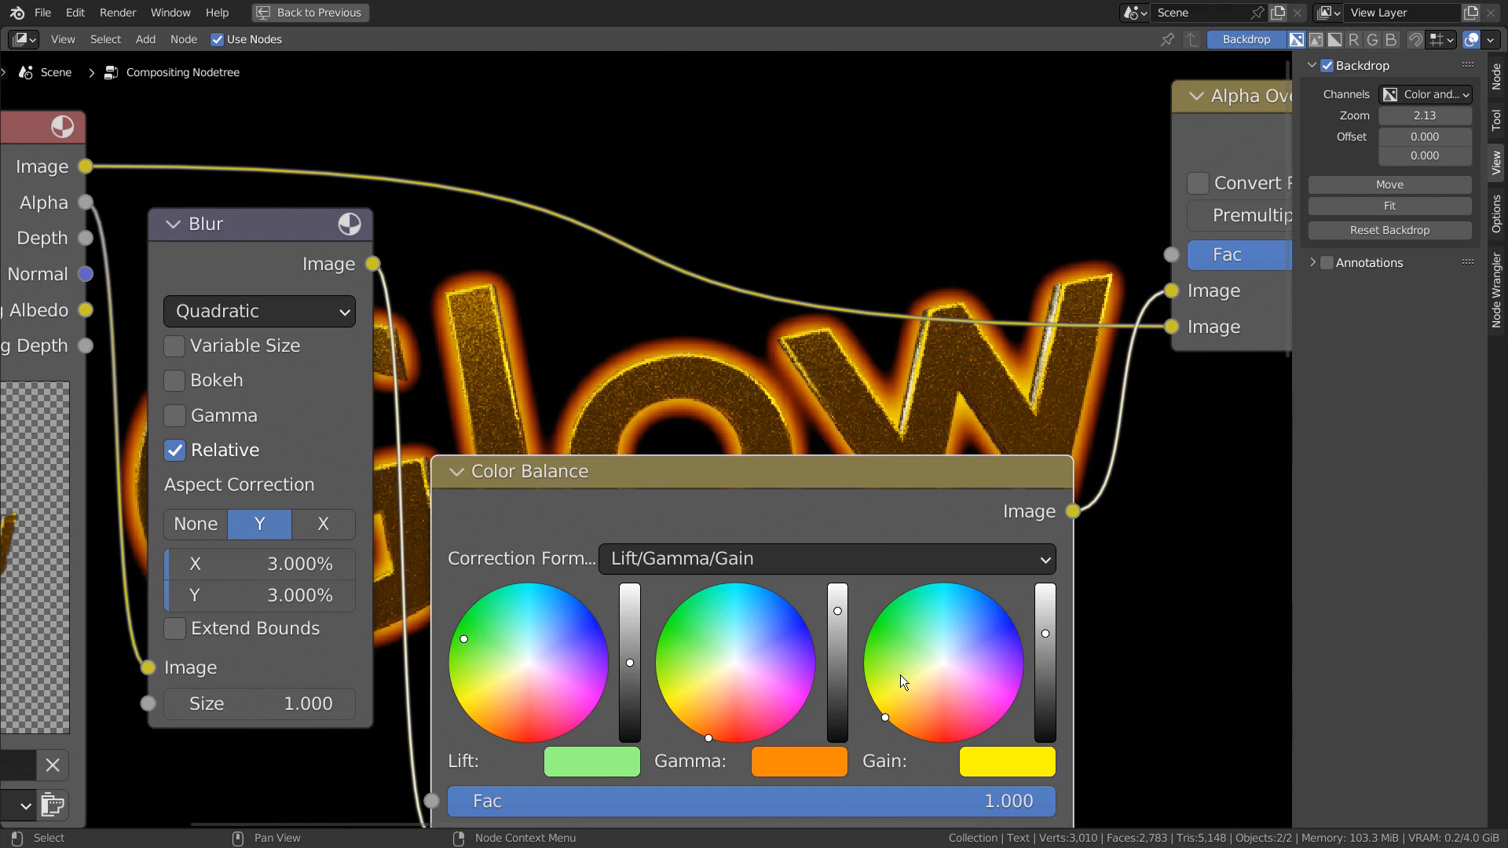
Try pale green, cyan and pale pink Gain colours on the Color Balance node's Gain wheel
click(892, 634)
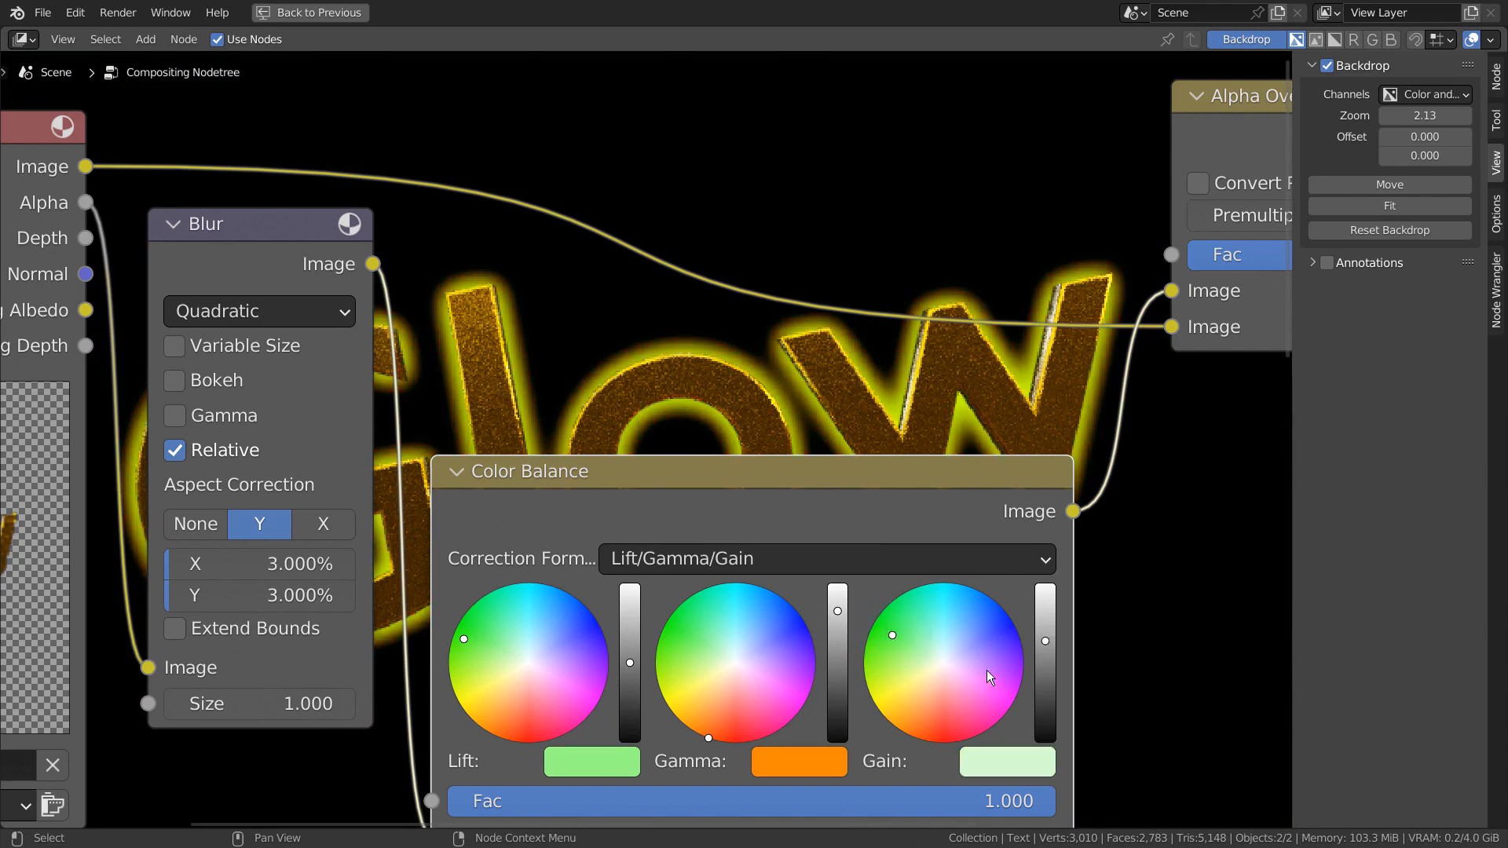
click(1004, 626)
click(969, 592)
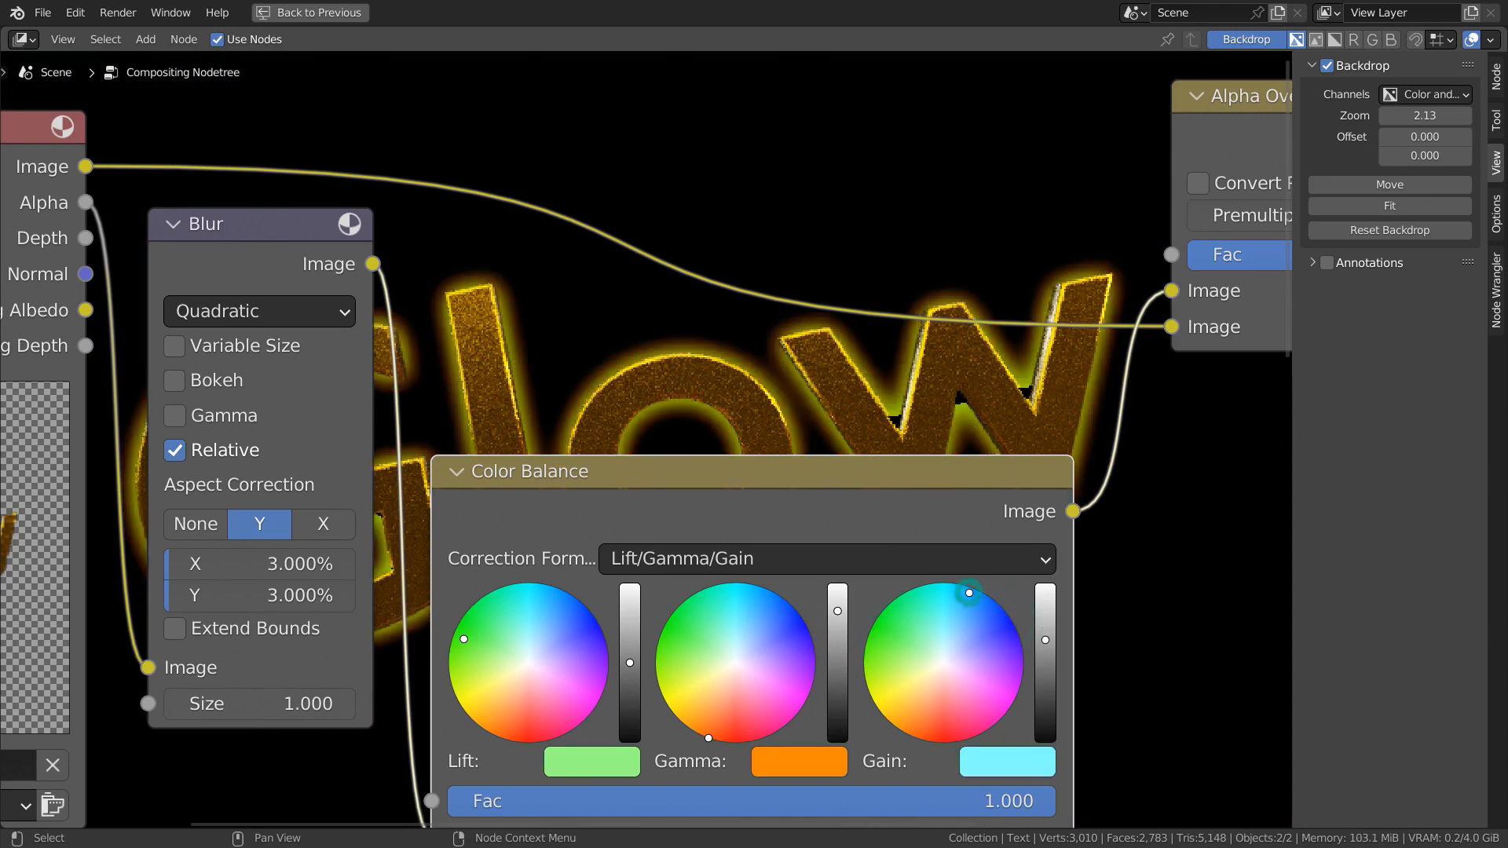
click(915, 612)
click(914, 692)
click(965, 687)
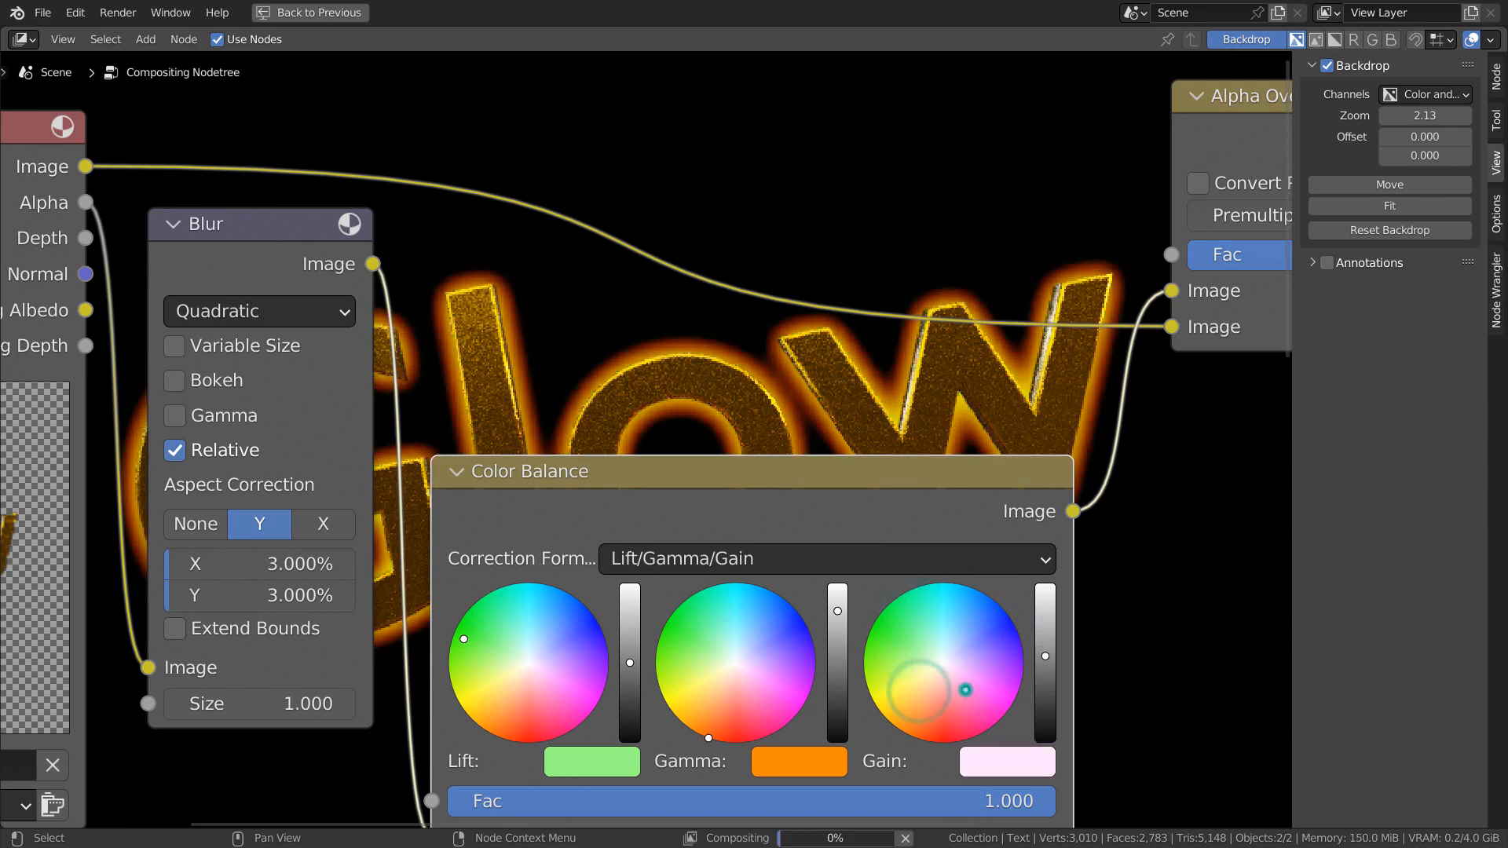
click(991, 676)
Test brighter and darker Gain levels, and undo all Gain changes back to the yellow colour
click(1044, 630)
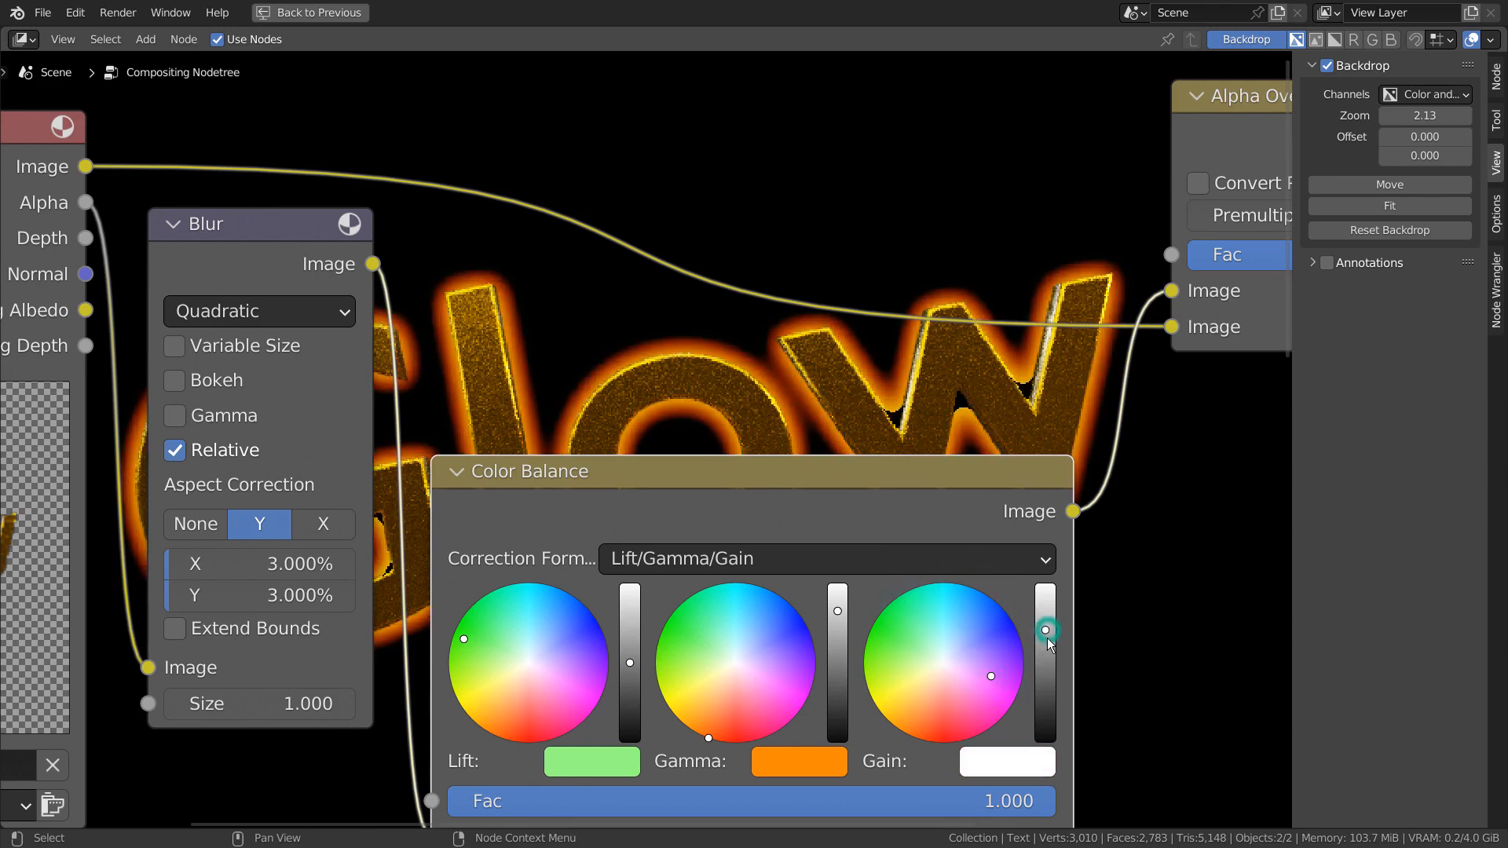
click(1045, 683)
key(ctrl+z)
key(ctrl+z)
key(ctrl+z)
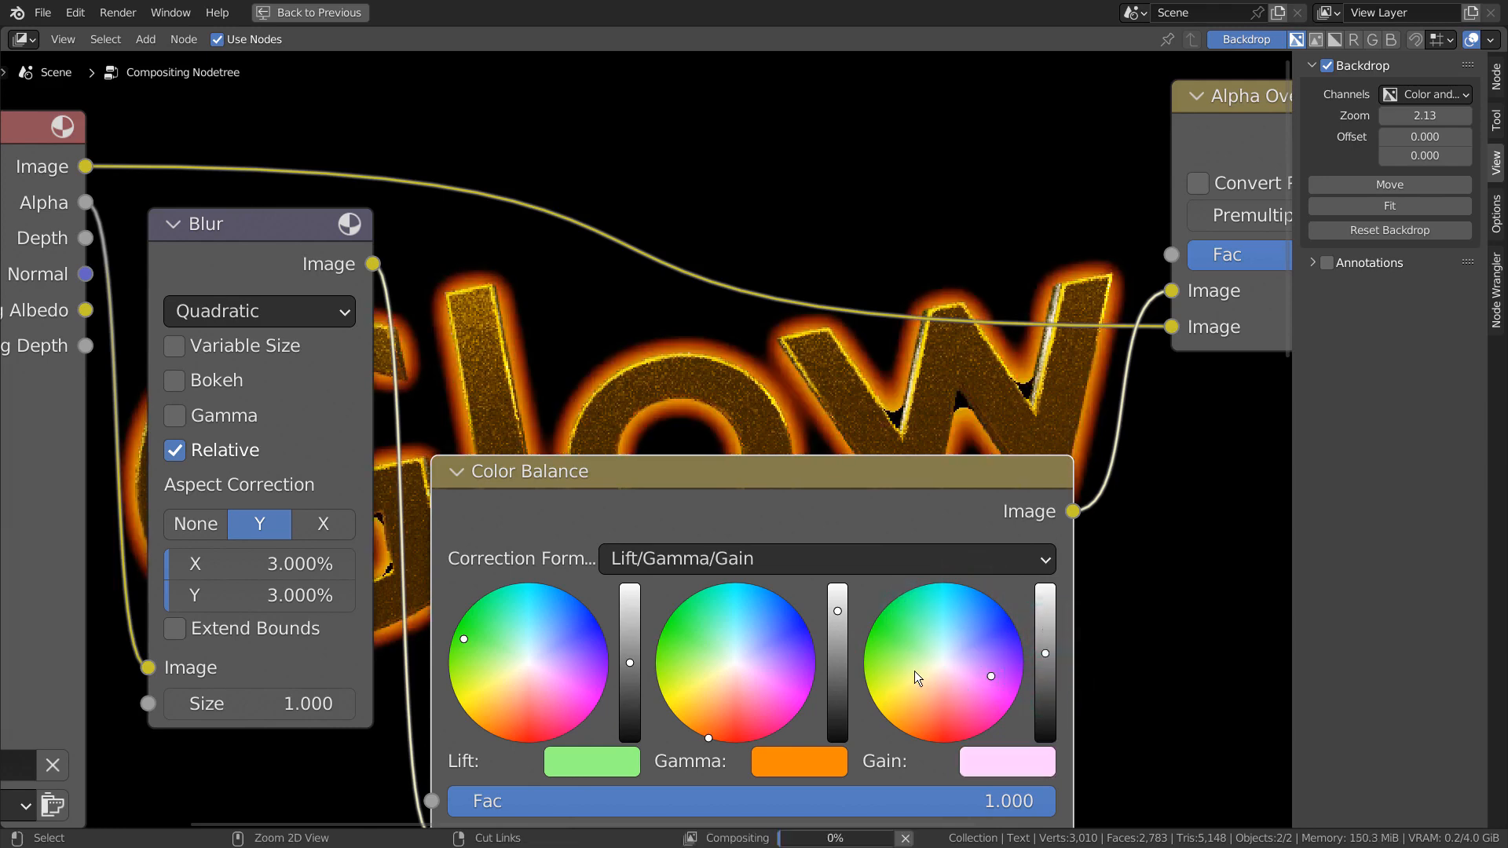
key(ctrl+z)
key(ctrl+z)
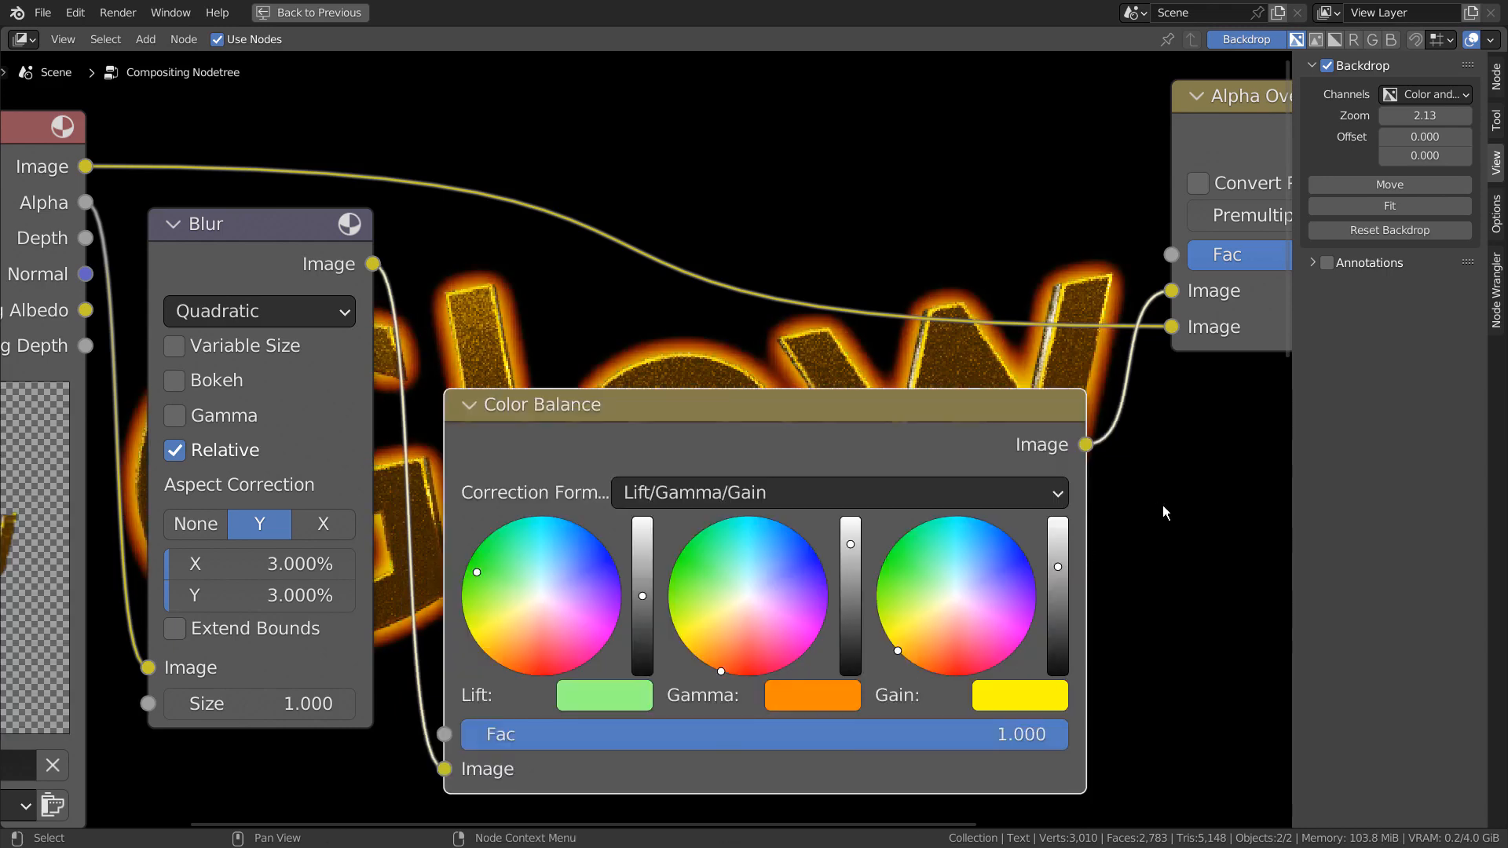
Try a Fac of 0.412 on the Alpha Over node and restore it to 1.000
scroll(1162, 506, down, 1)
shift+middle_drag(1162, 502, 932, 717)
scroll(958, 558, up, 5)
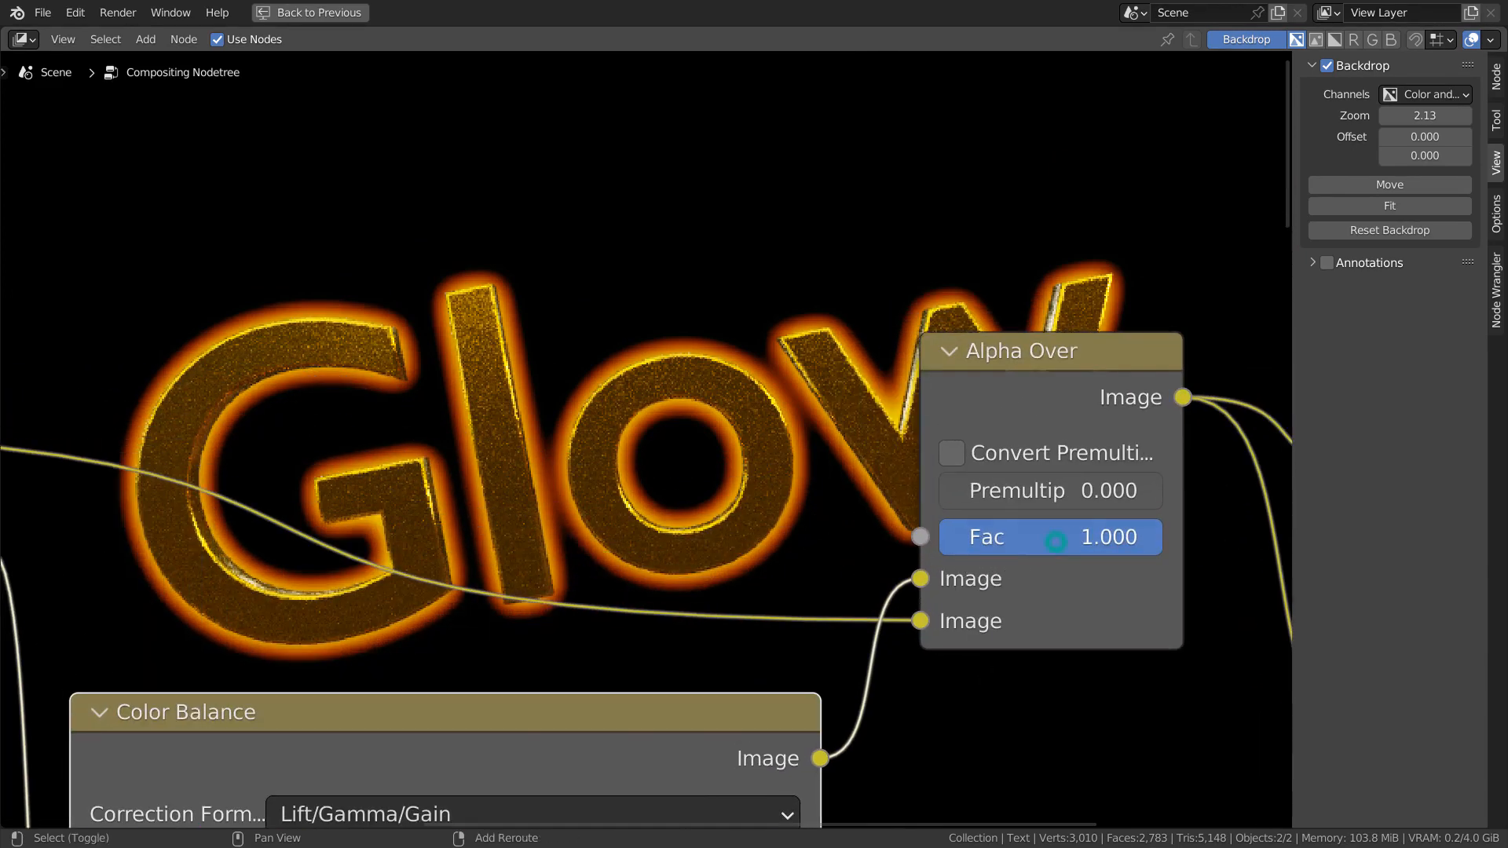
drag(1055, 542, 912, 550)
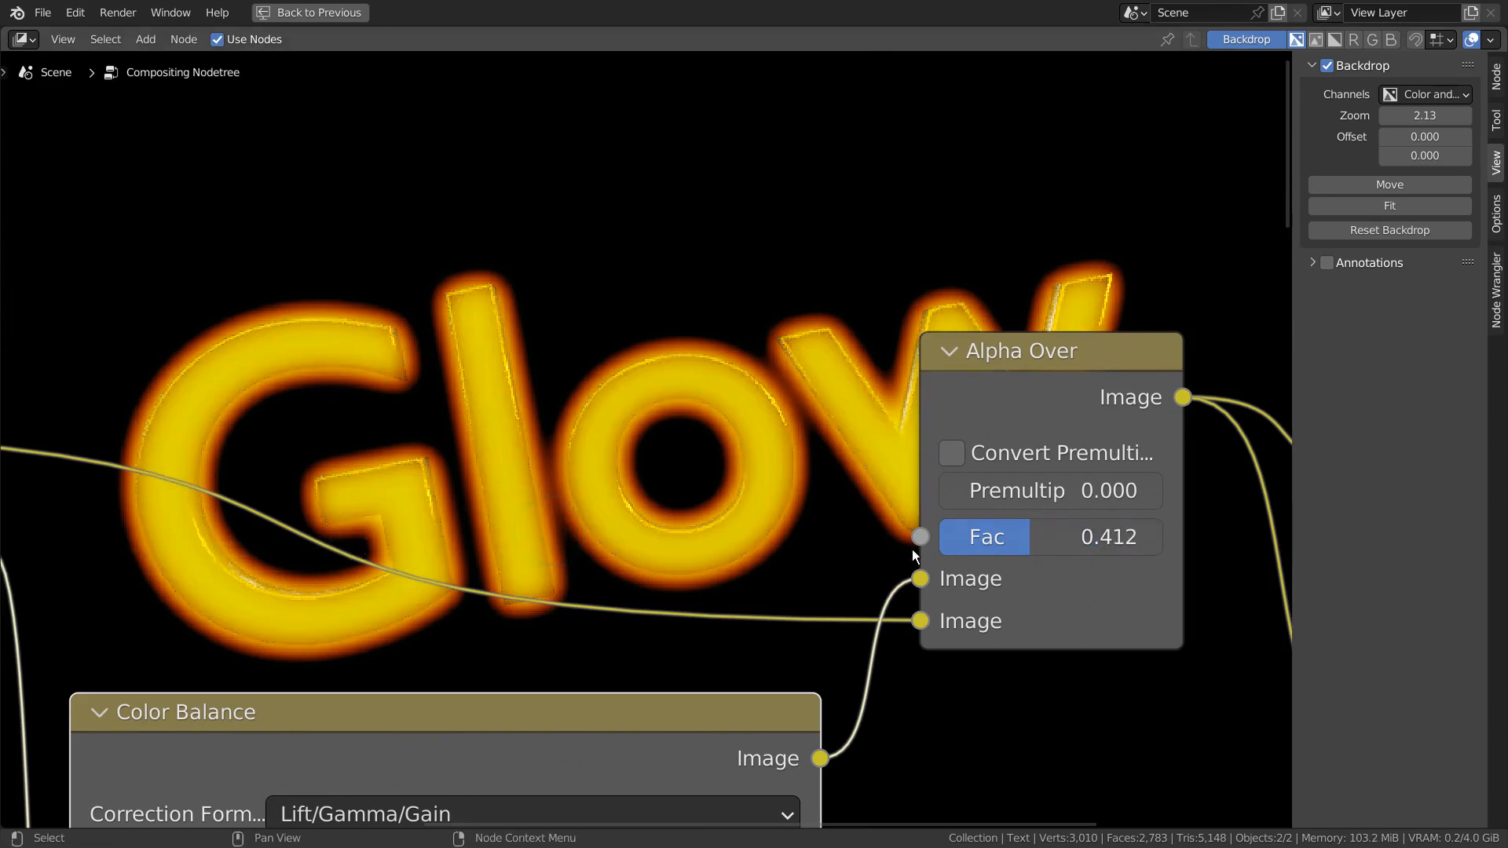
drag(1014, 544, 1145, 543)
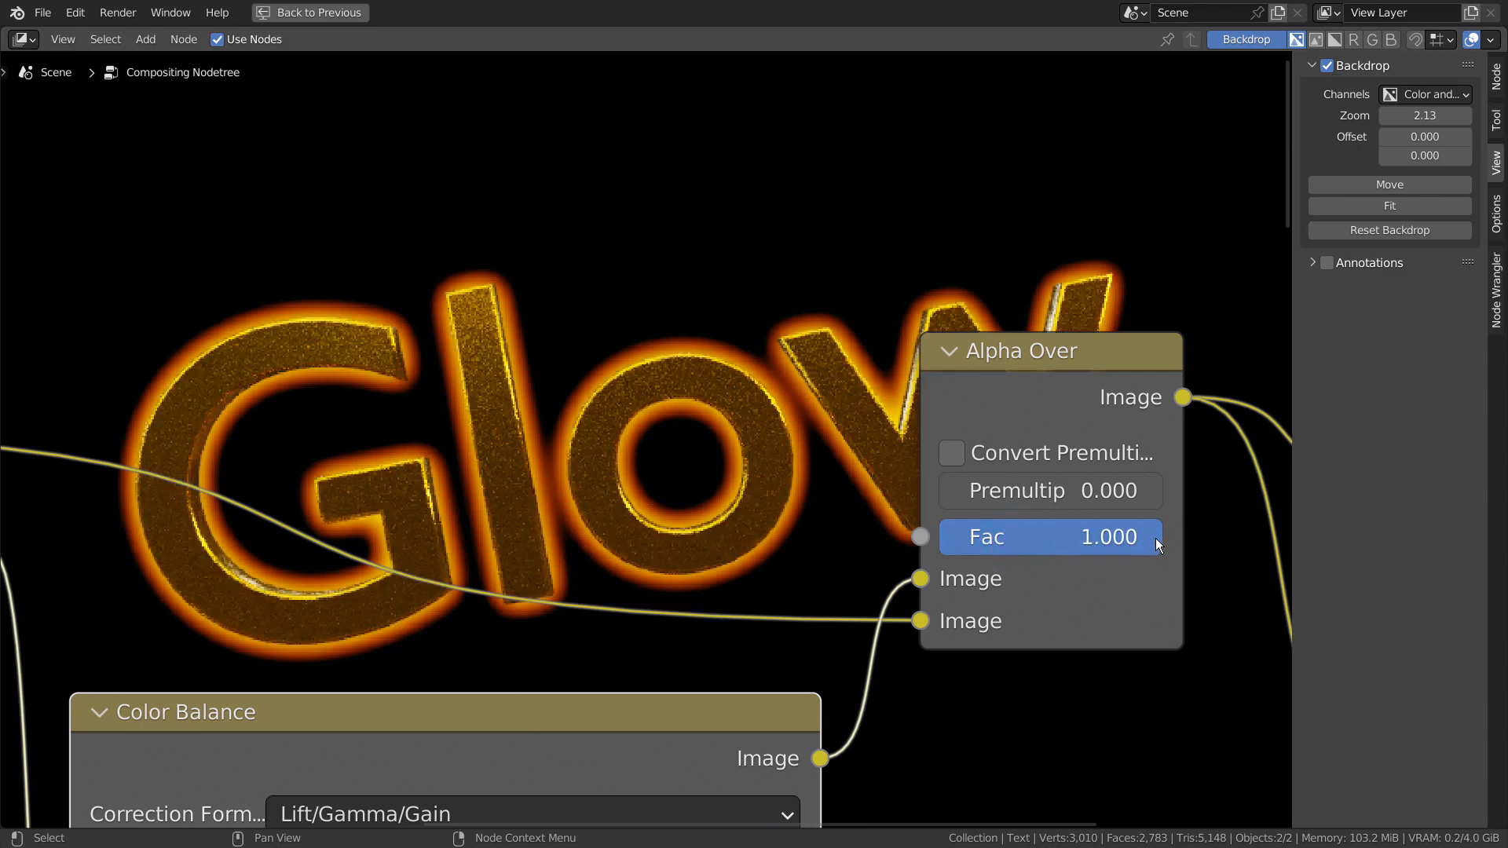
Toggle Convert Premultiplied on the Alpha Over node on and off, try a Premultiplied value of 0.807, and undo it
click(1003, 456)
click(1002, 456)
drag(1081, 490, 1261, 490)
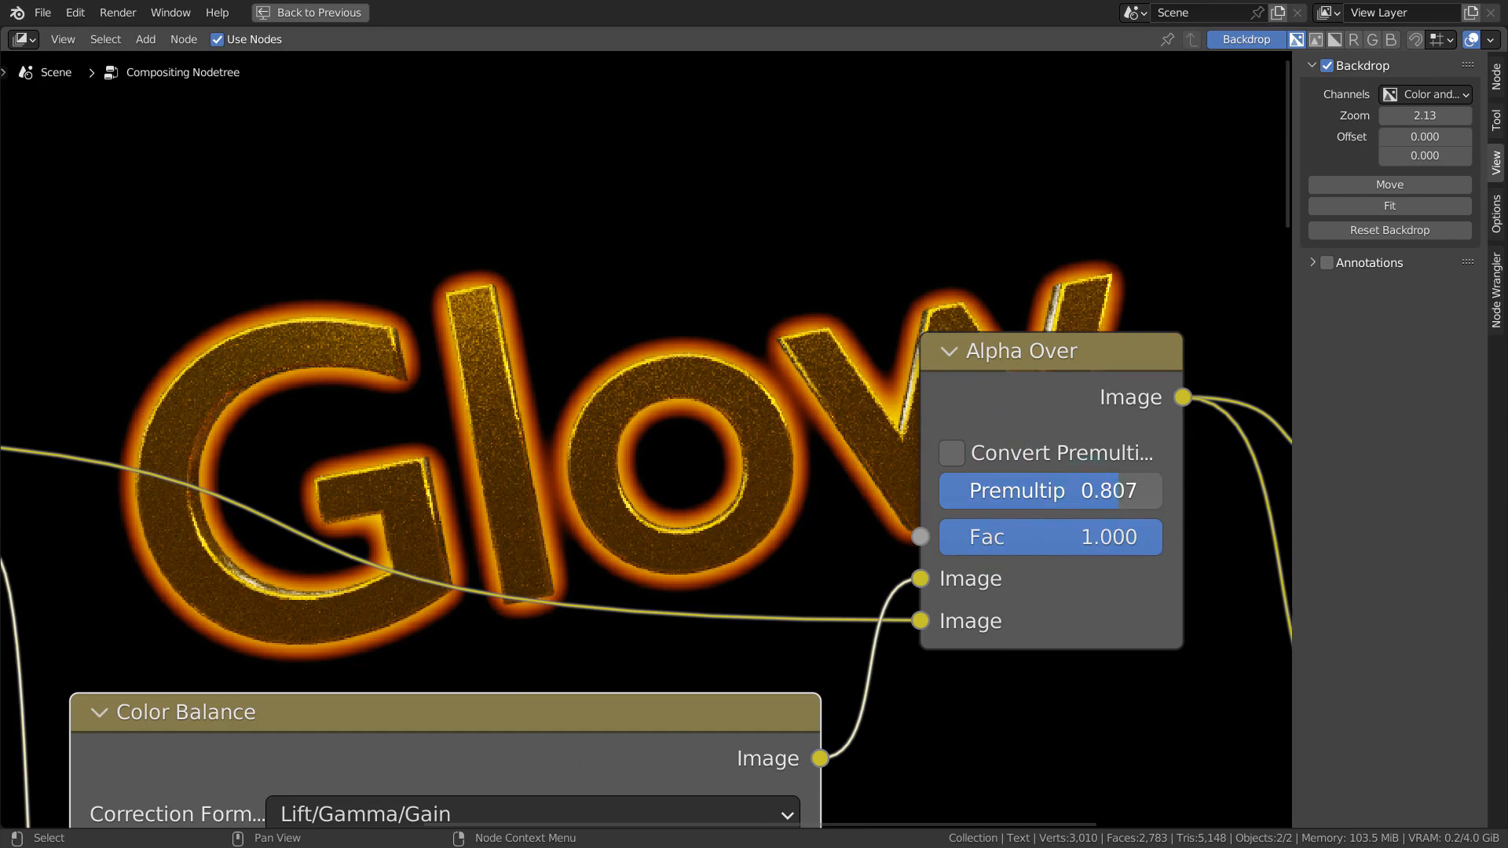
key(ctrl+z)
Try the Flat and Tent filter types on the Blur node and return it to Quadratic
scroll(1147, 550, down, 4)
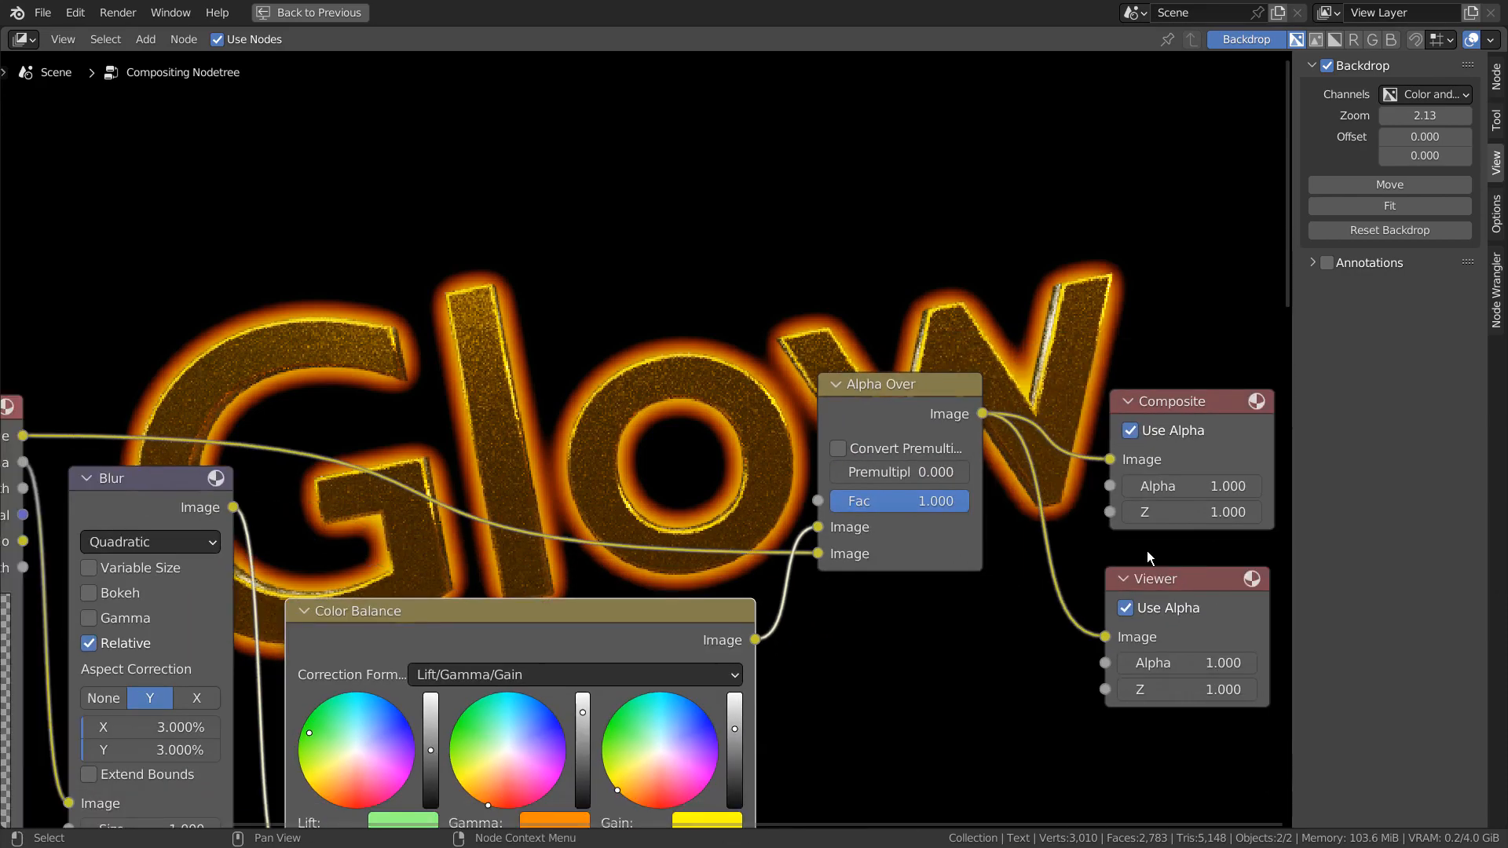
middle_drag(316, 526, 646, 412)
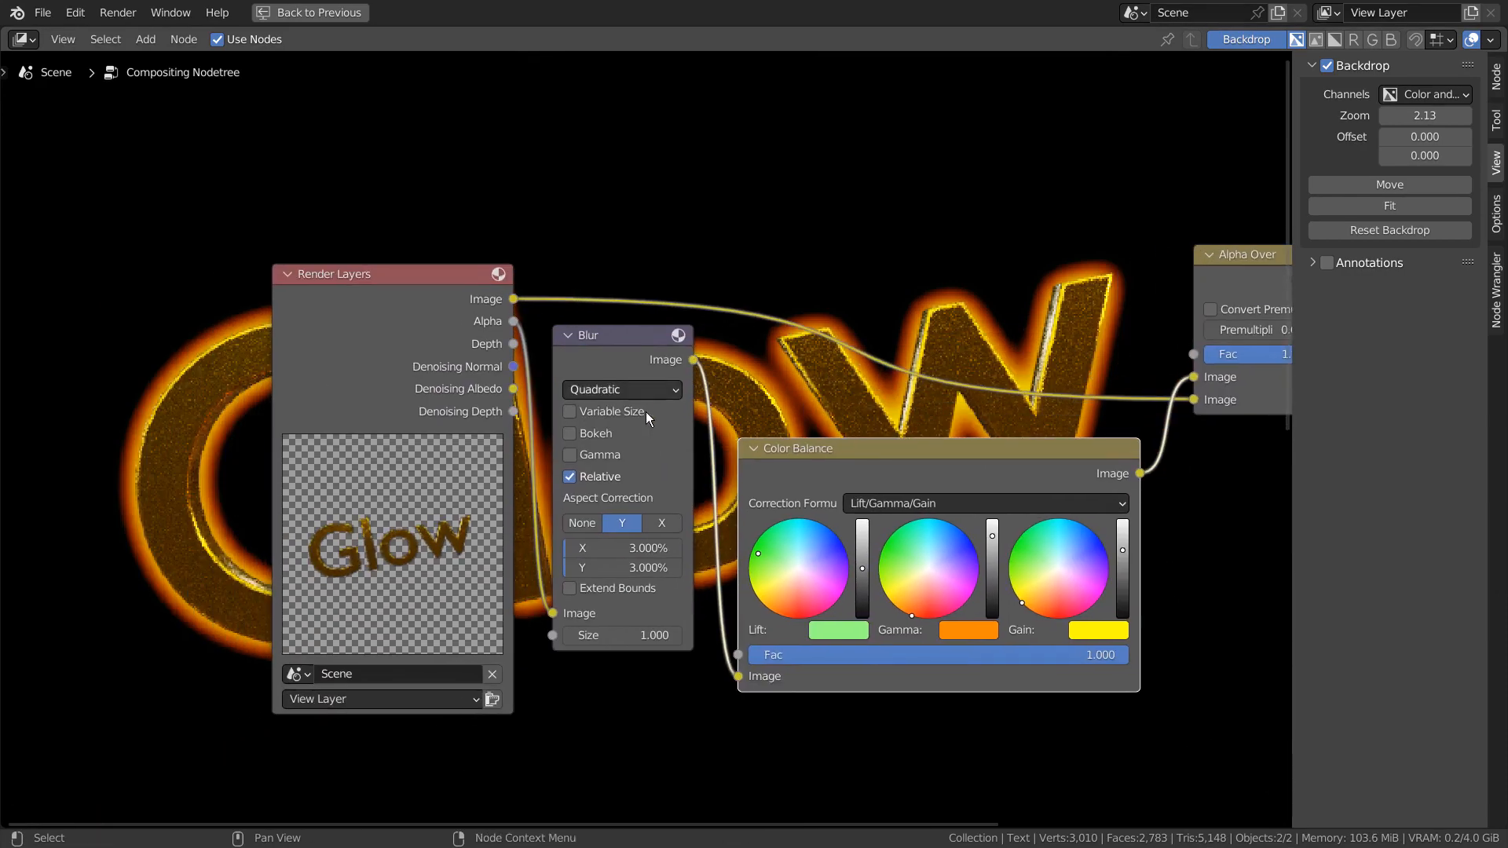
scroll(601, 469, up, 3)
click(652, 338)
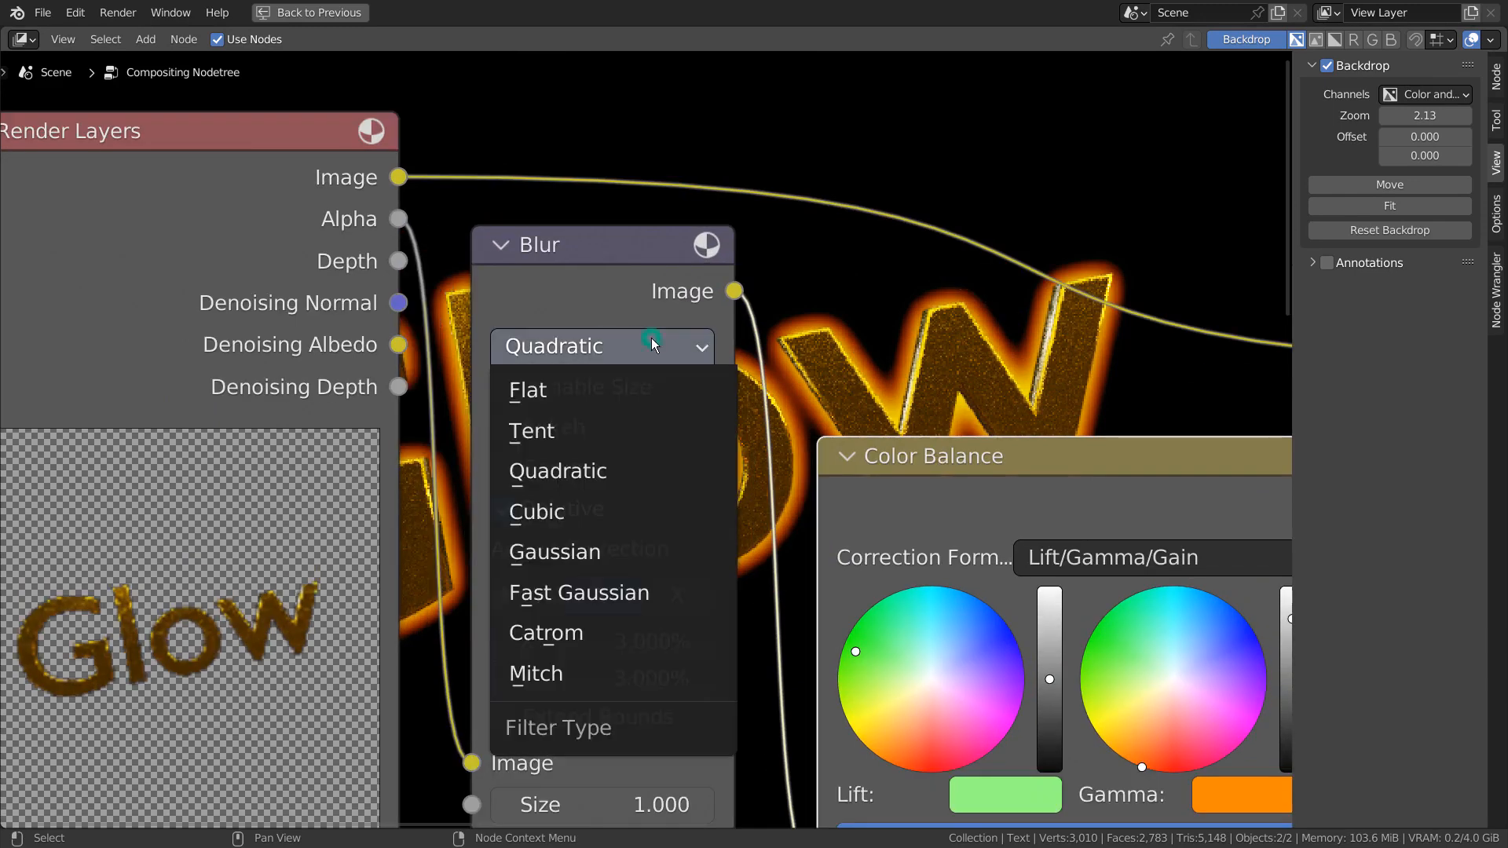
click(638, 396)
click(671, 357)
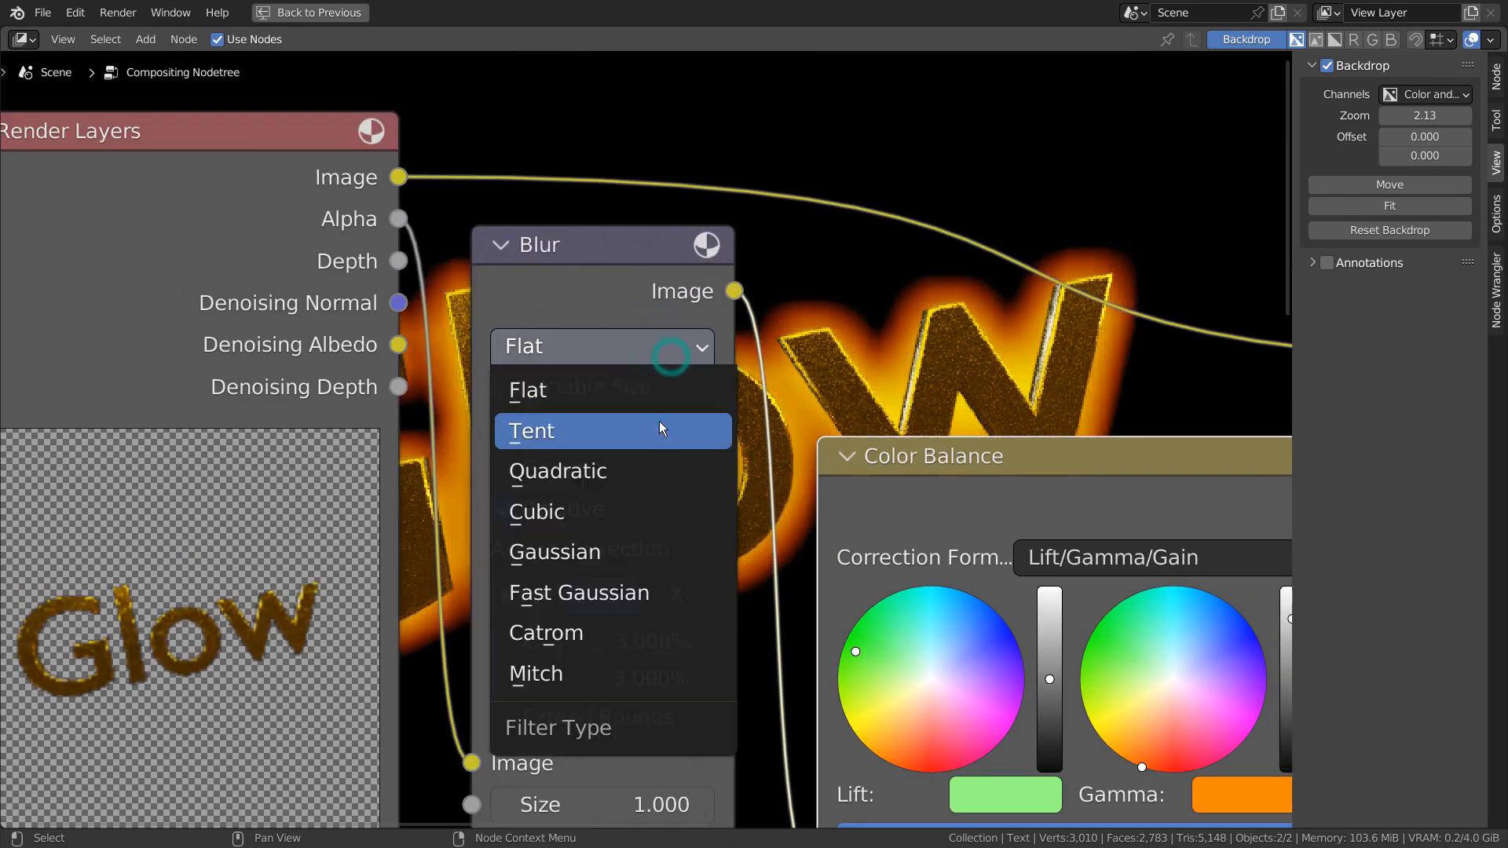
click(658, 423)
click(680, 358)
click(662, 460)
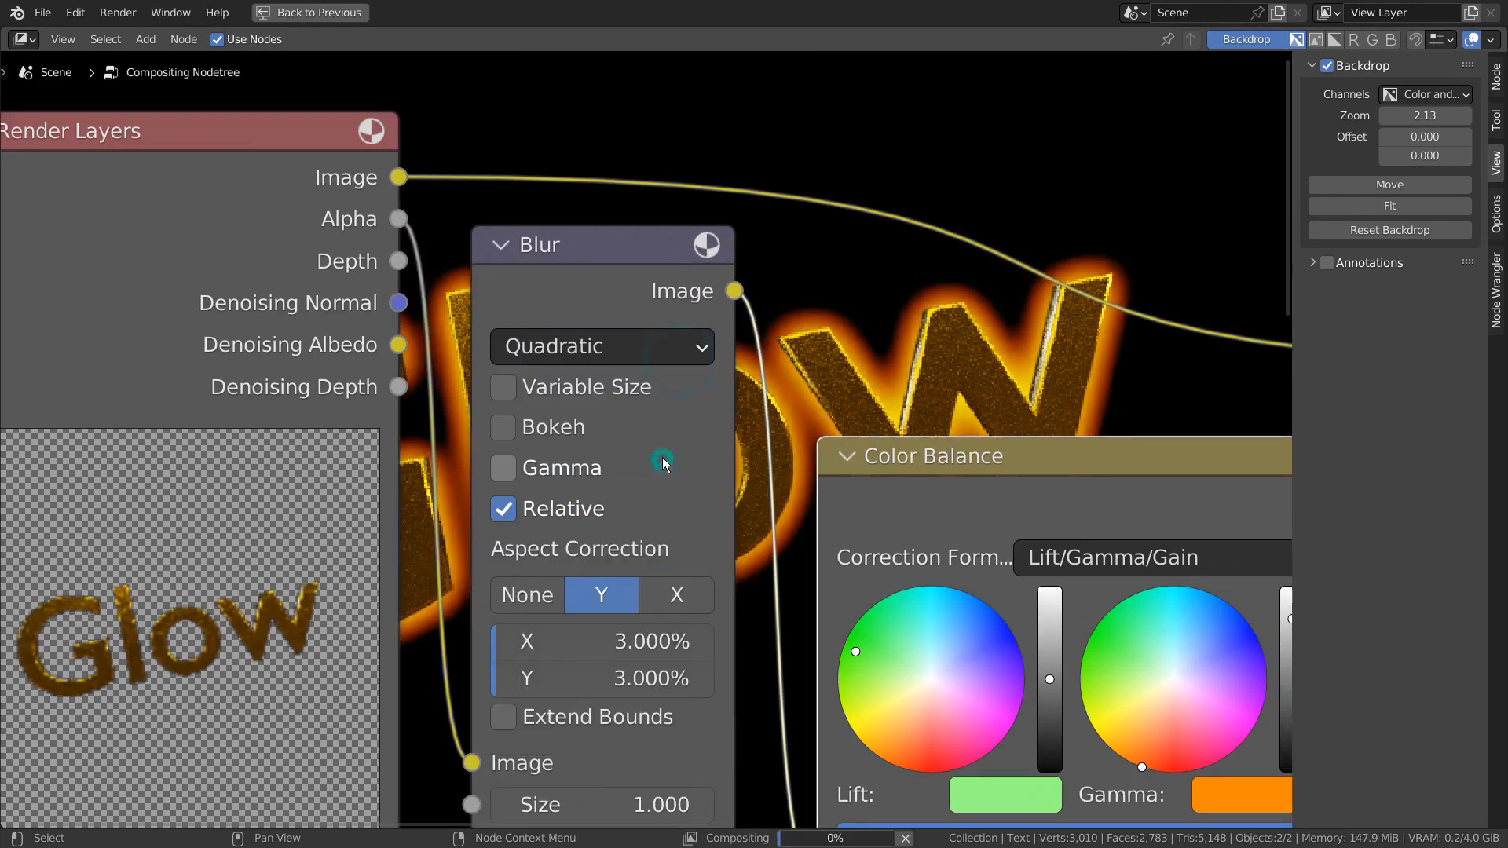
Compare the Cubic, Fast Gaussian and Mitch filter types on the Blur node and set it back to Quadratic
click(677, 357)
click(641, 504)
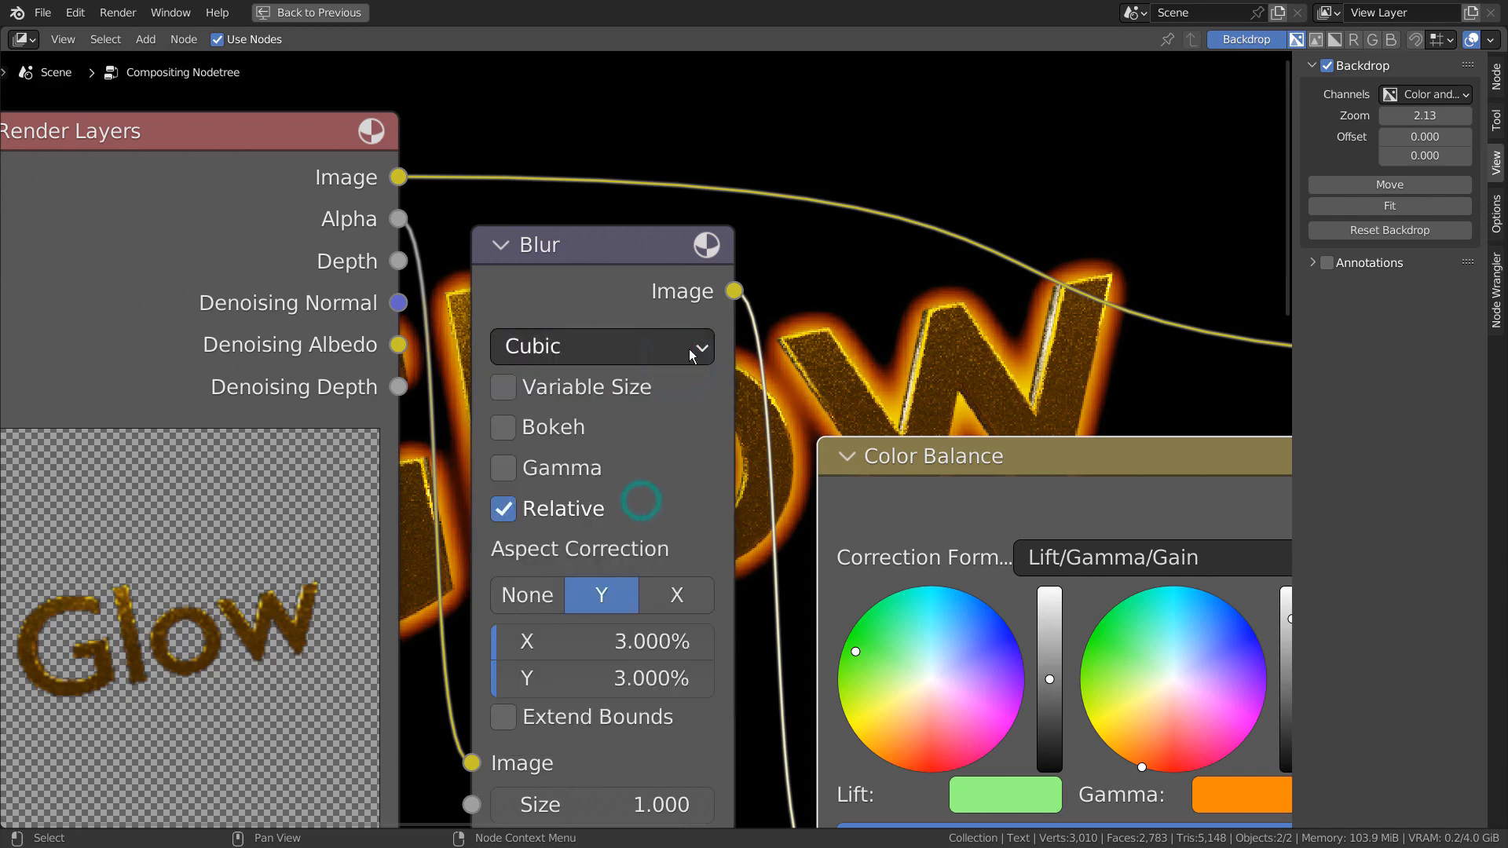
click(685, 348)
click(644, 589)
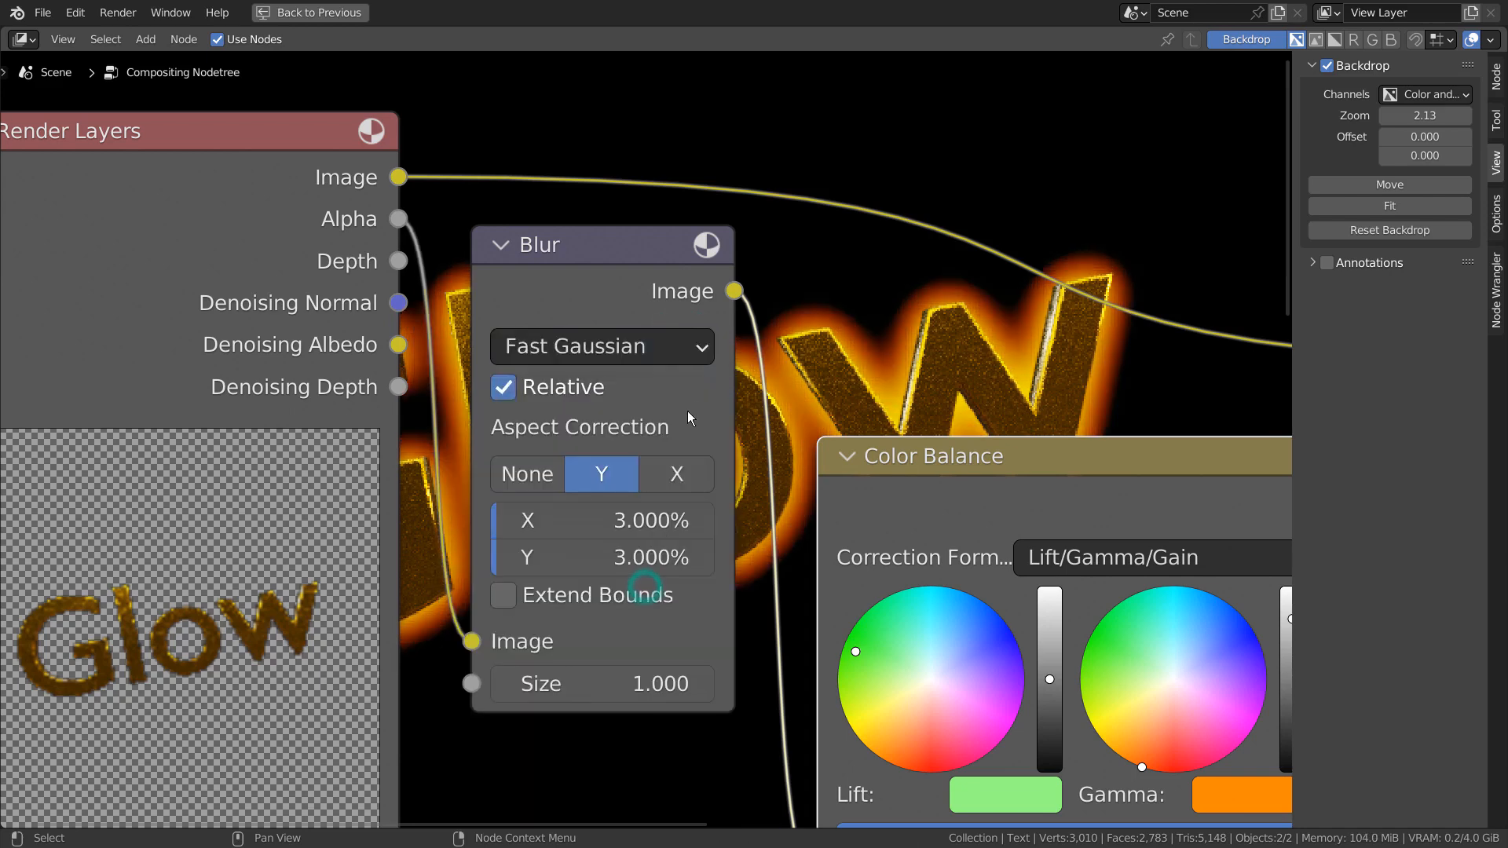
click(683, 359)
click(644, 673)
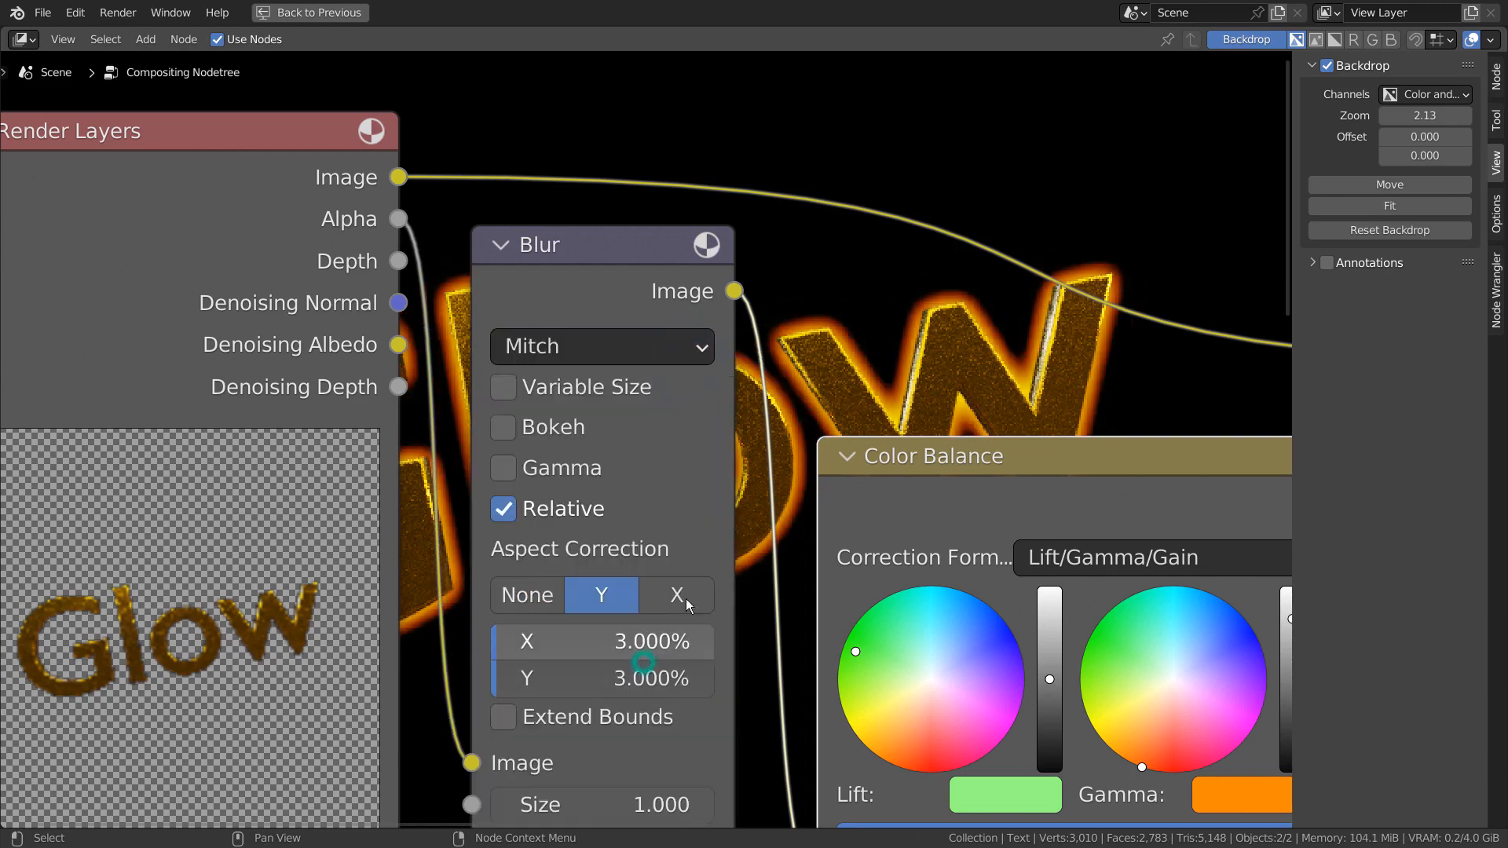
click(711, 350)
click(674, 465)
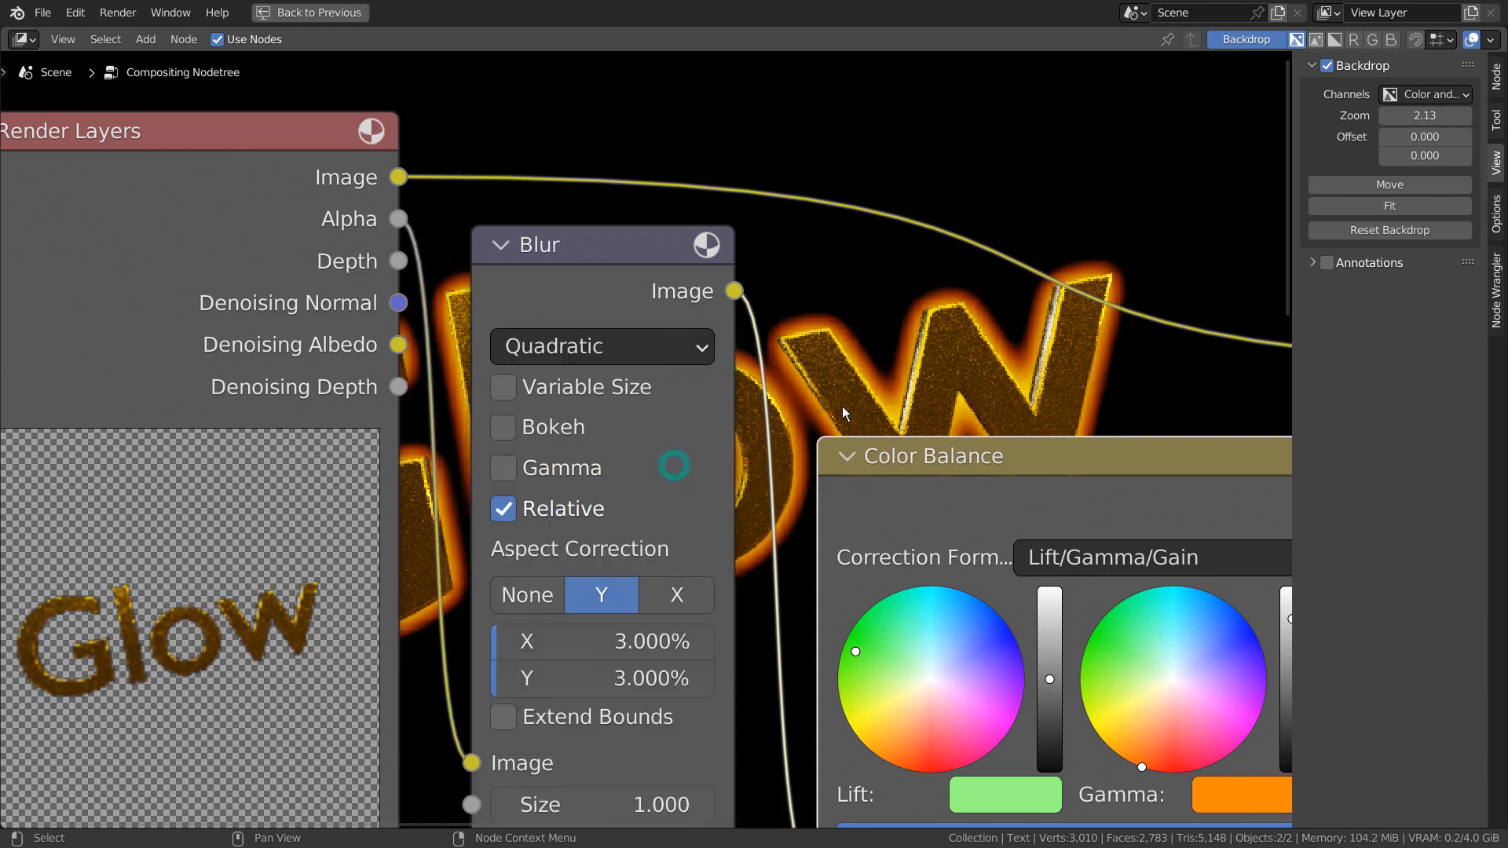
Hide the sidebar and bring the whole node tree from Render Layers to Composite and Viewer into view
scroll(856, 399, down, 8)
middle_drag(981, 490, 762, 494)
key(n)
middle_drag(1011, 535, 949, 521)
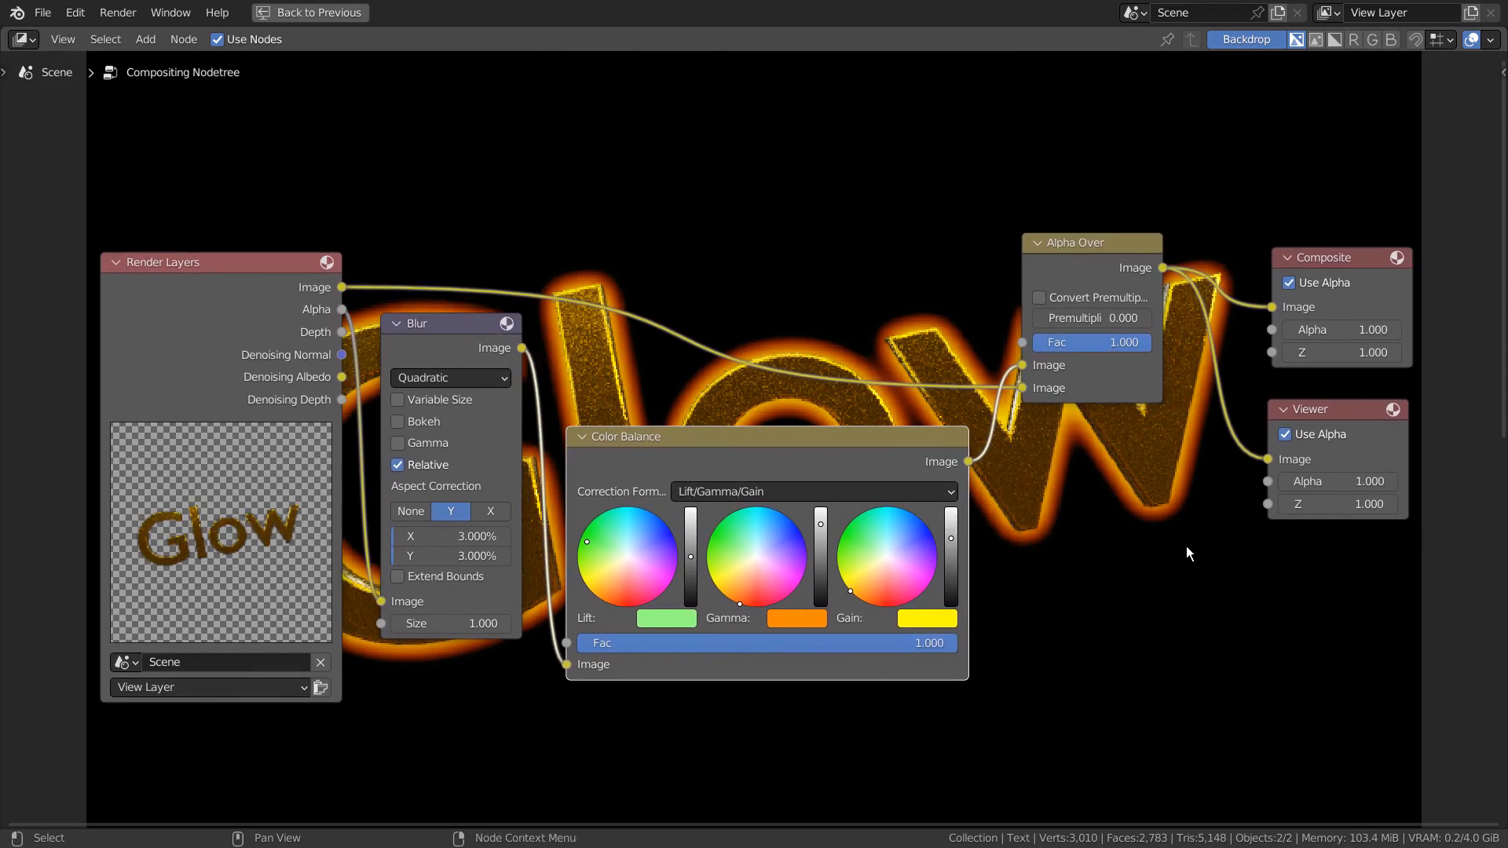